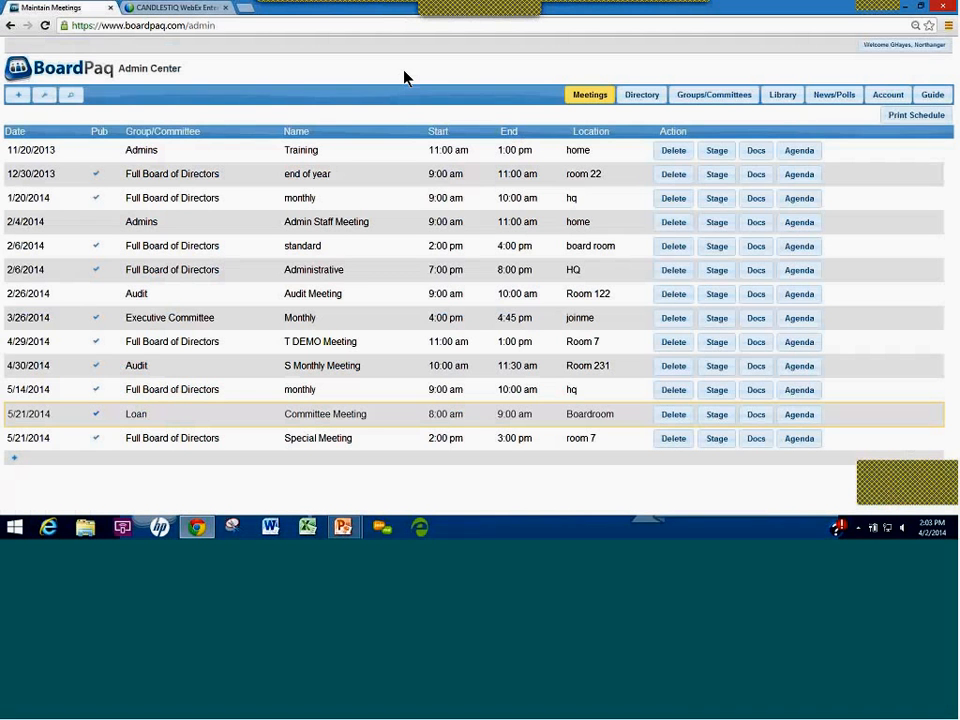
Set the time zone of the Loan group's 5/21/2014 Committee Meeting from zip code 63301 and save the meeting.
click(334, 416)
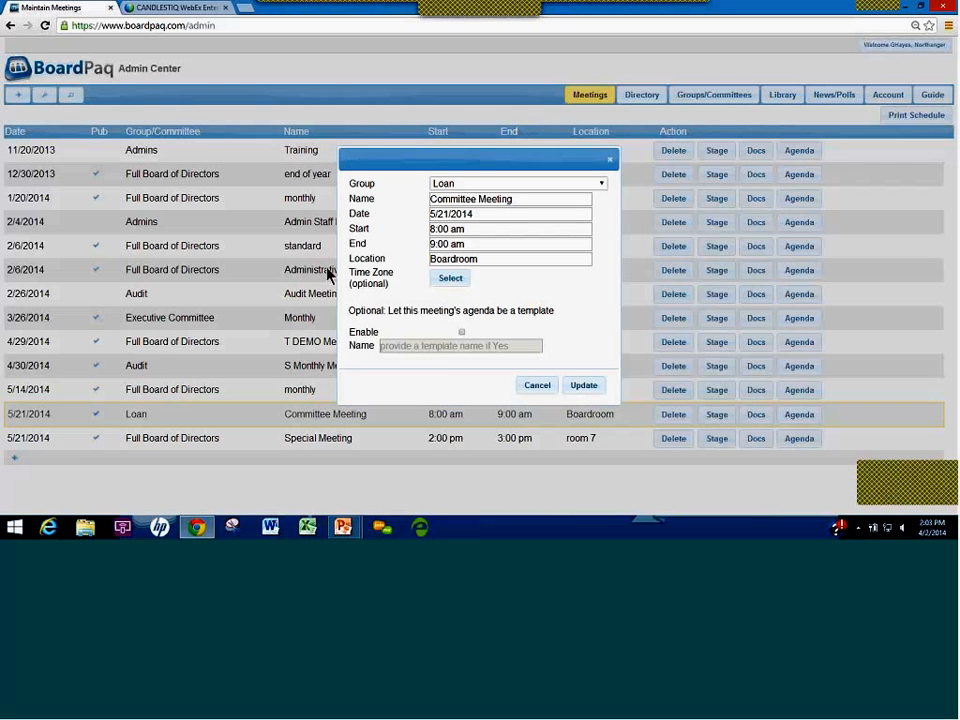
click(443, 285)
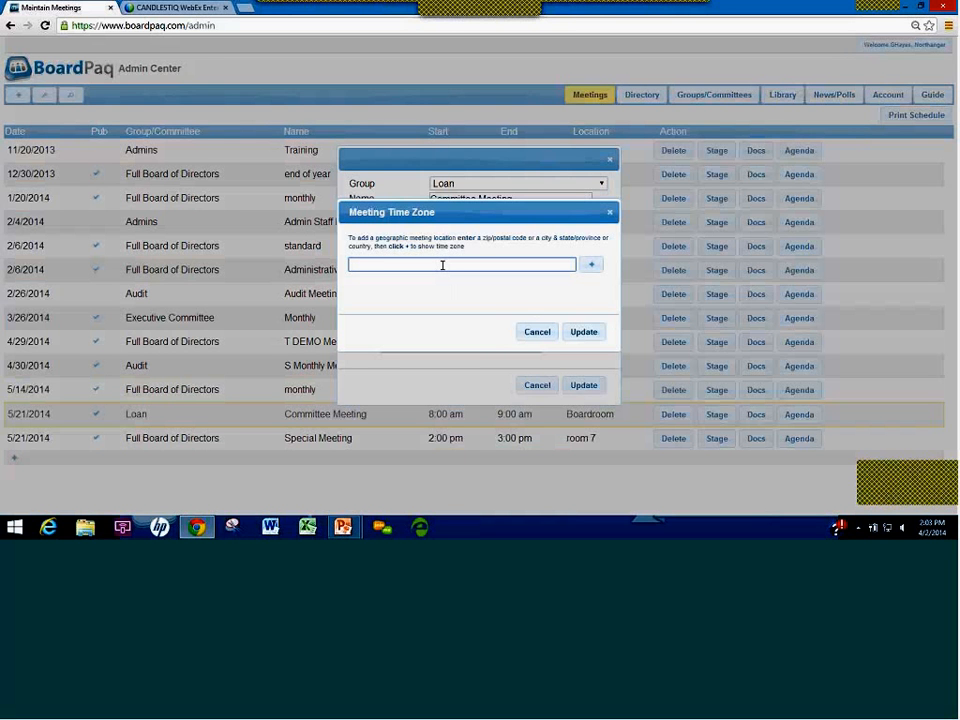
text(0)
text(3301)
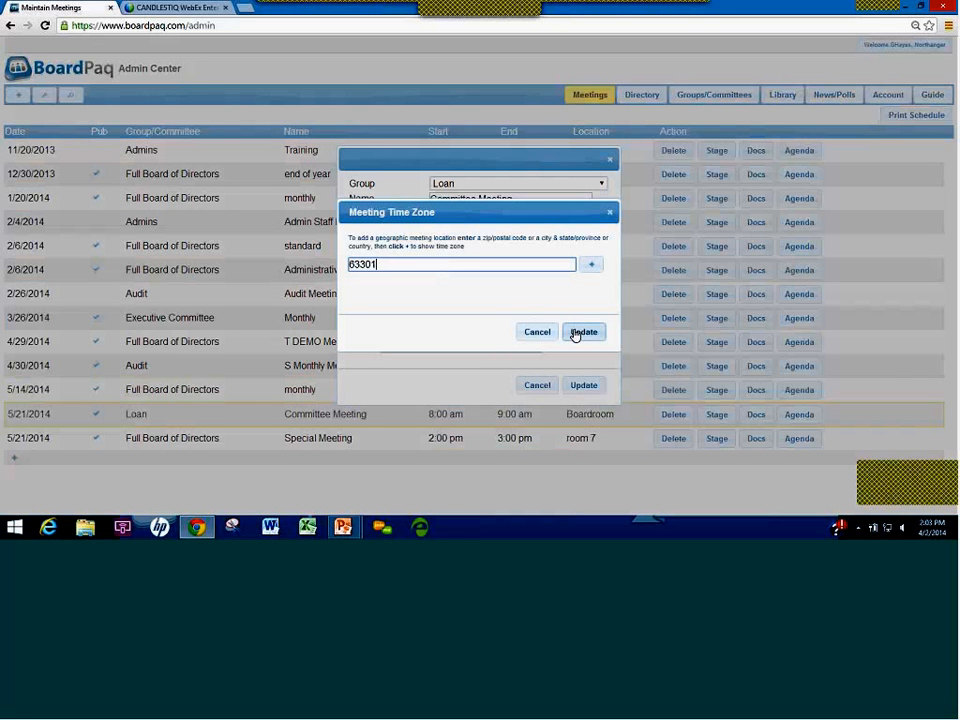
click(590, 266)
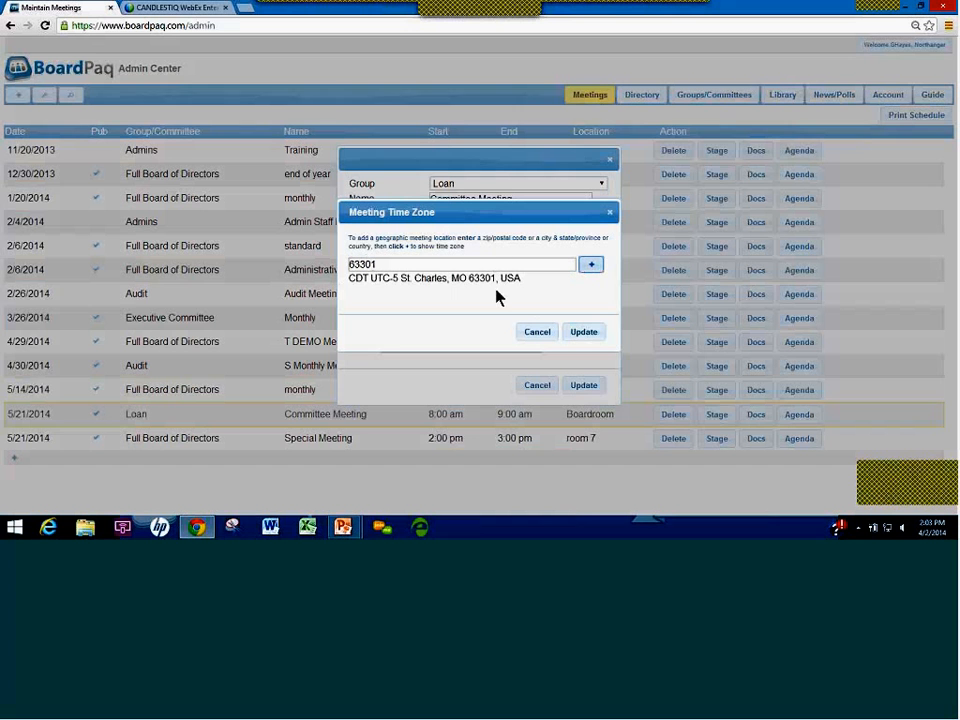
click(584, 332)
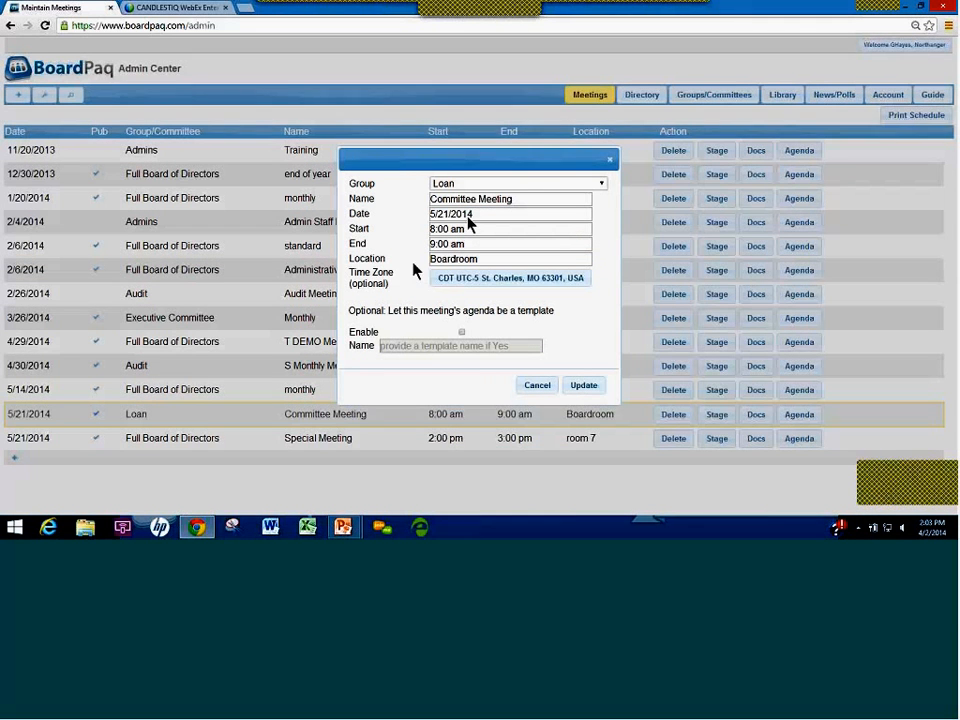
click(584, 386)
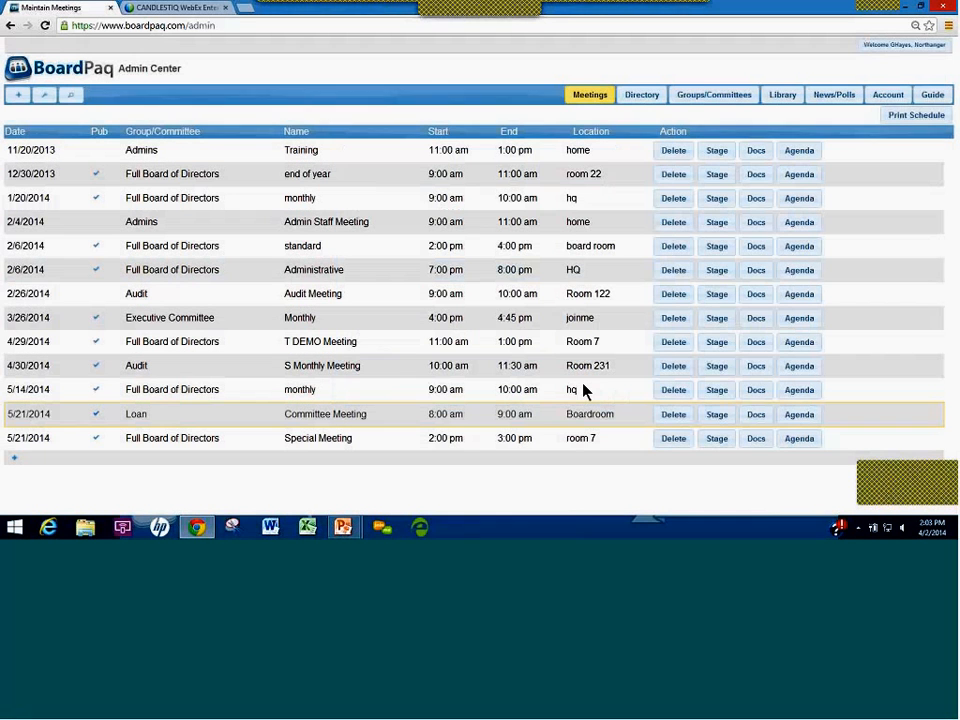
Review the time zone setting of the 5/21/2014 Special Meeting and the time zone location choices of the 2/26/2014 Audit Meeting without changing them.
click(390, 443)
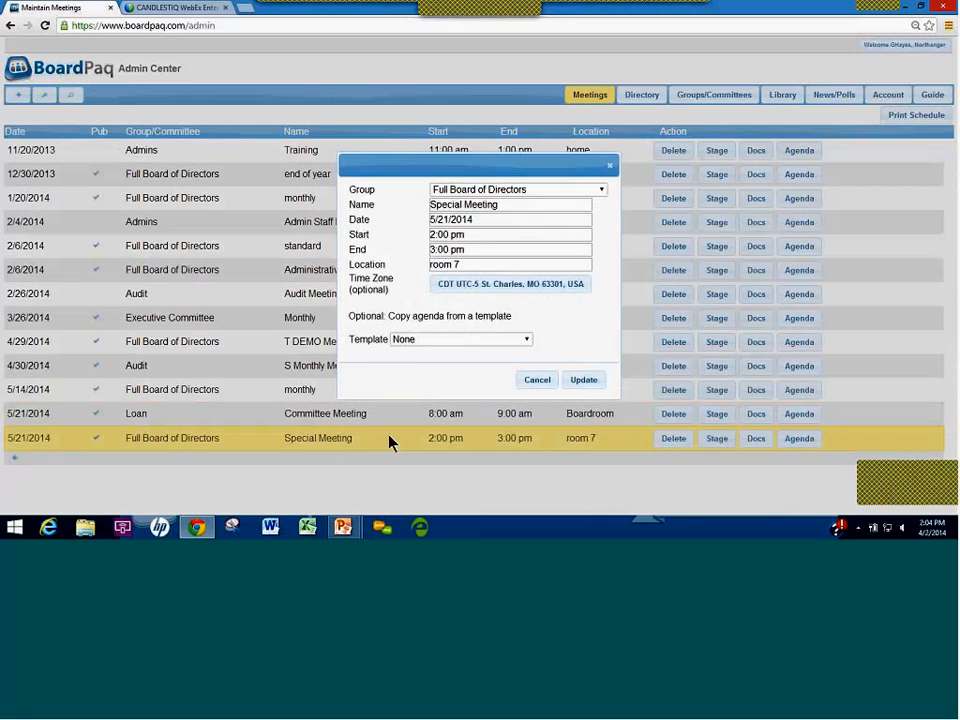
click(537, 381)
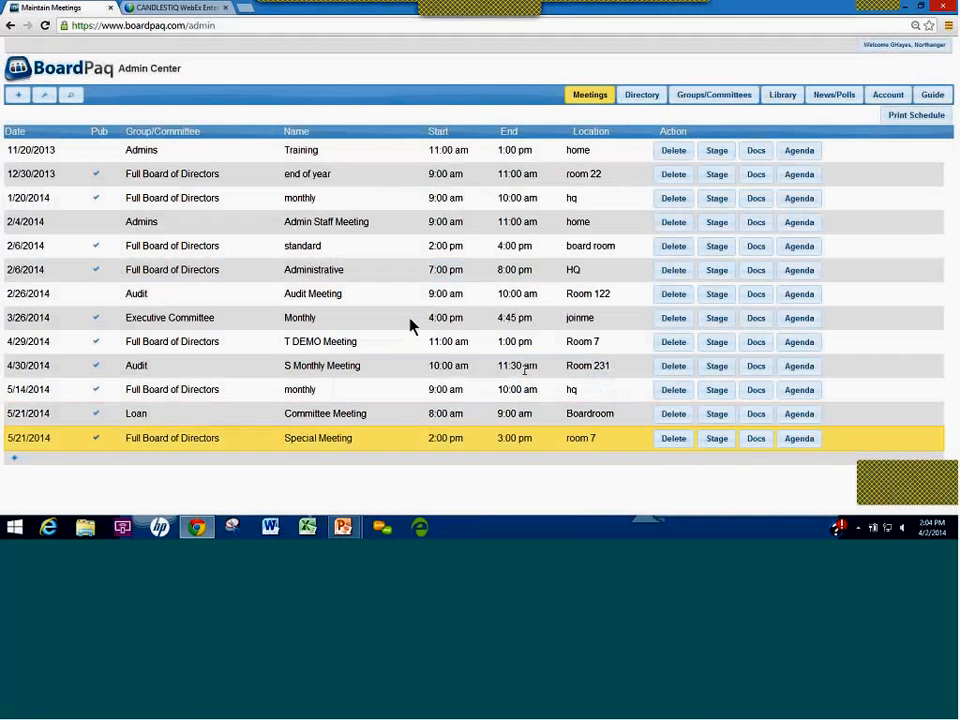
click(394, 297)
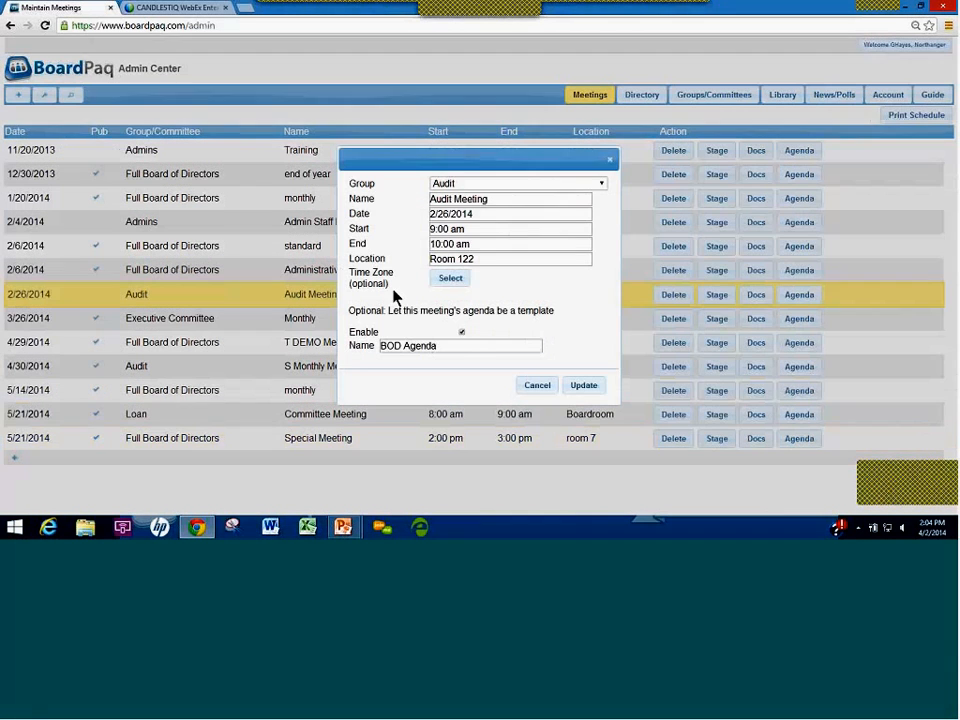
click(449, 279)
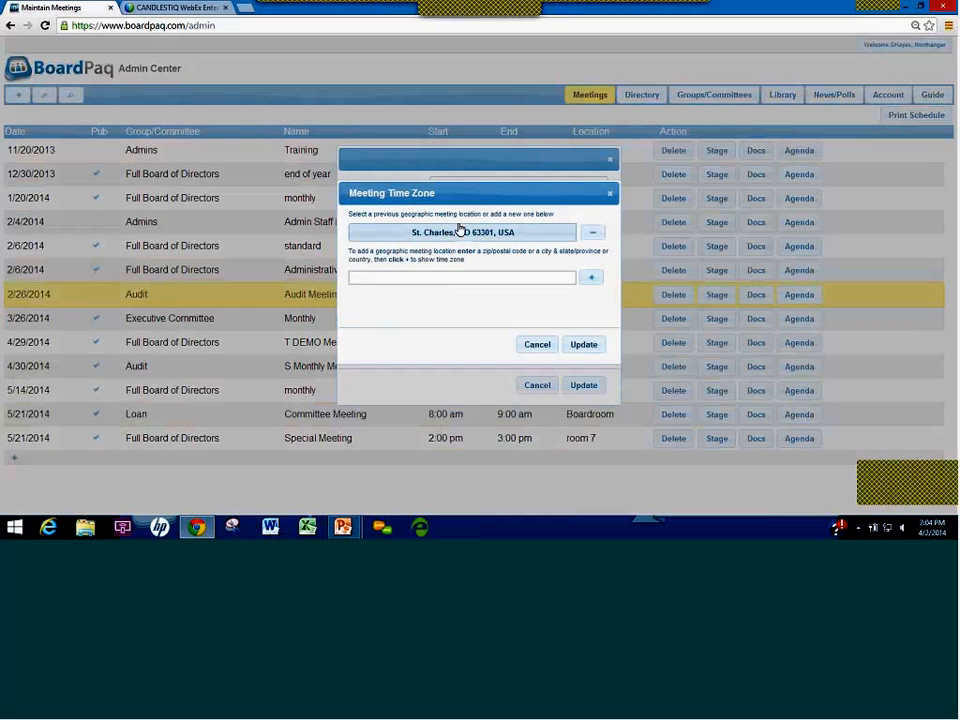
click(459, 277)
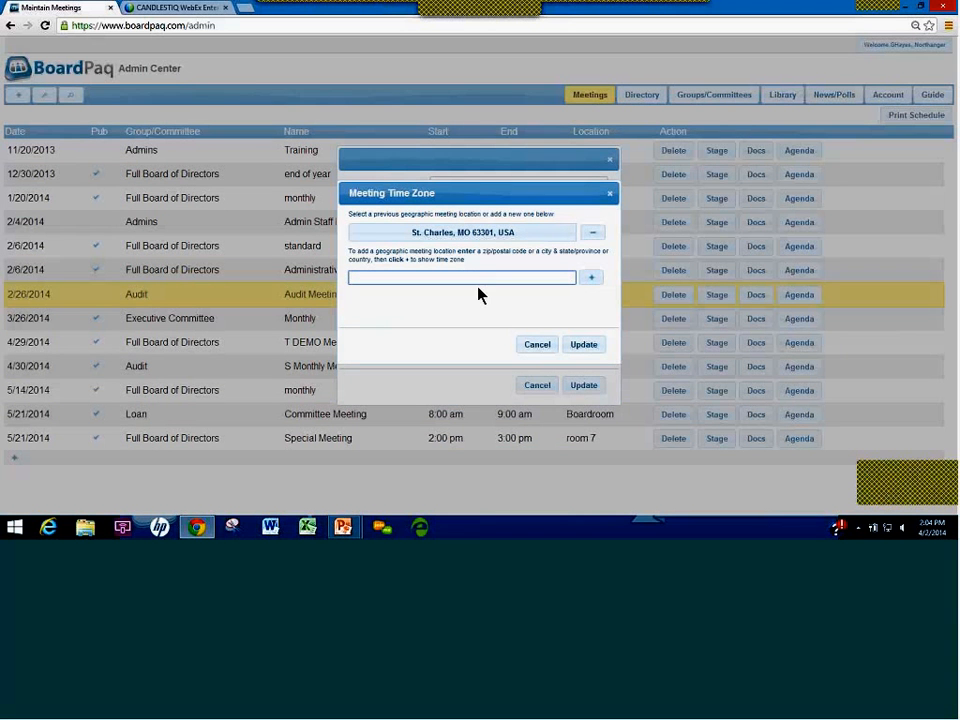
click(527, 345)
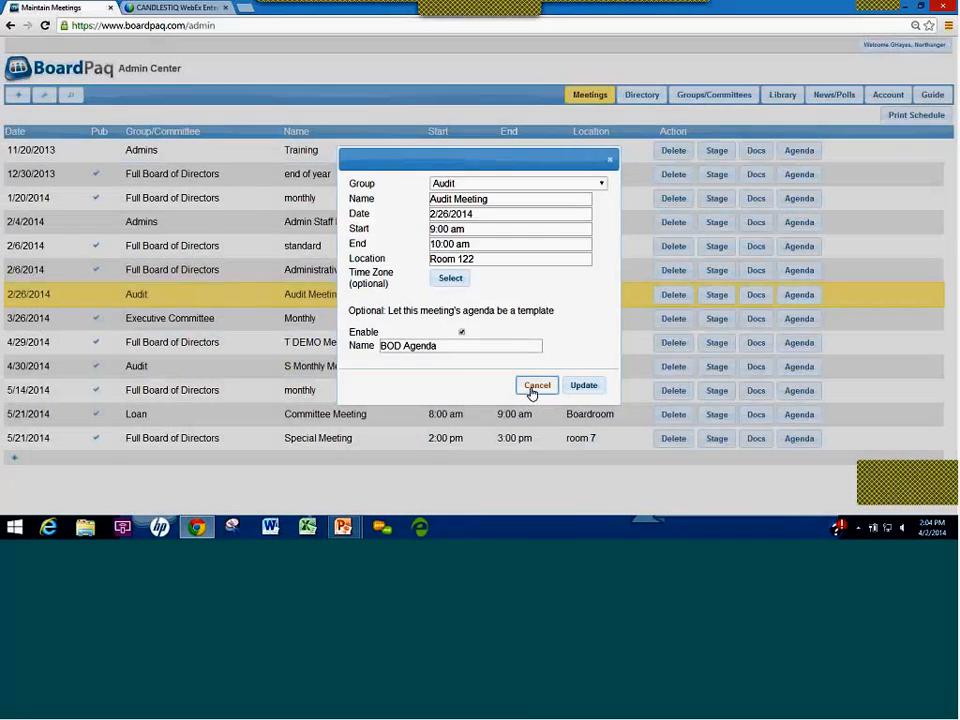
click(533, 389)
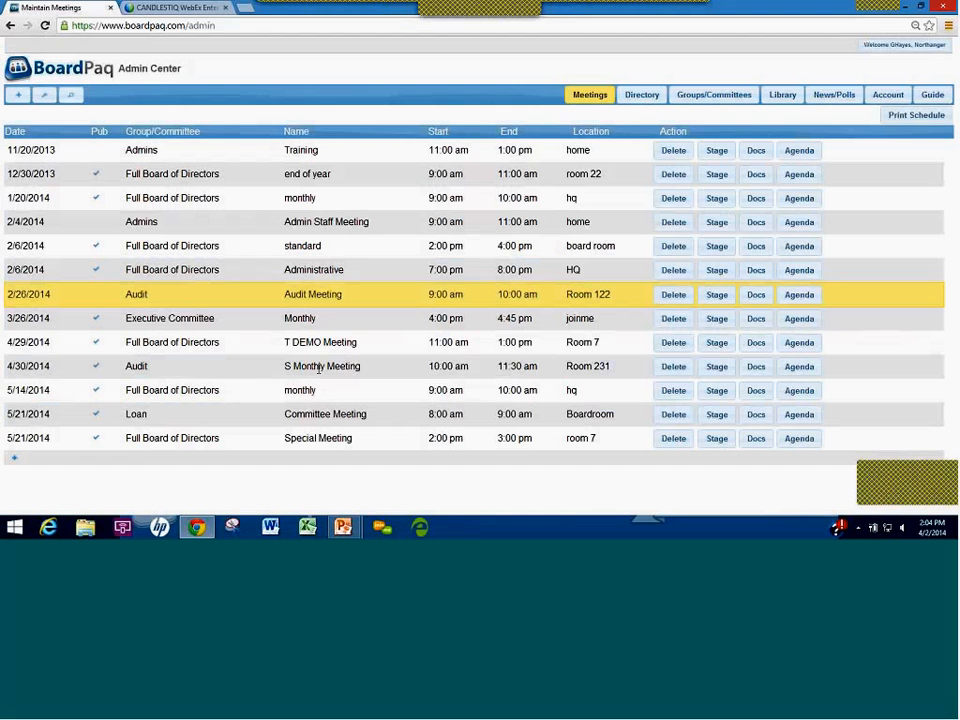
Save the 2/26/2014 Audit Meeting's agenda as a template with the new name "Audit template".
click(325, 295)
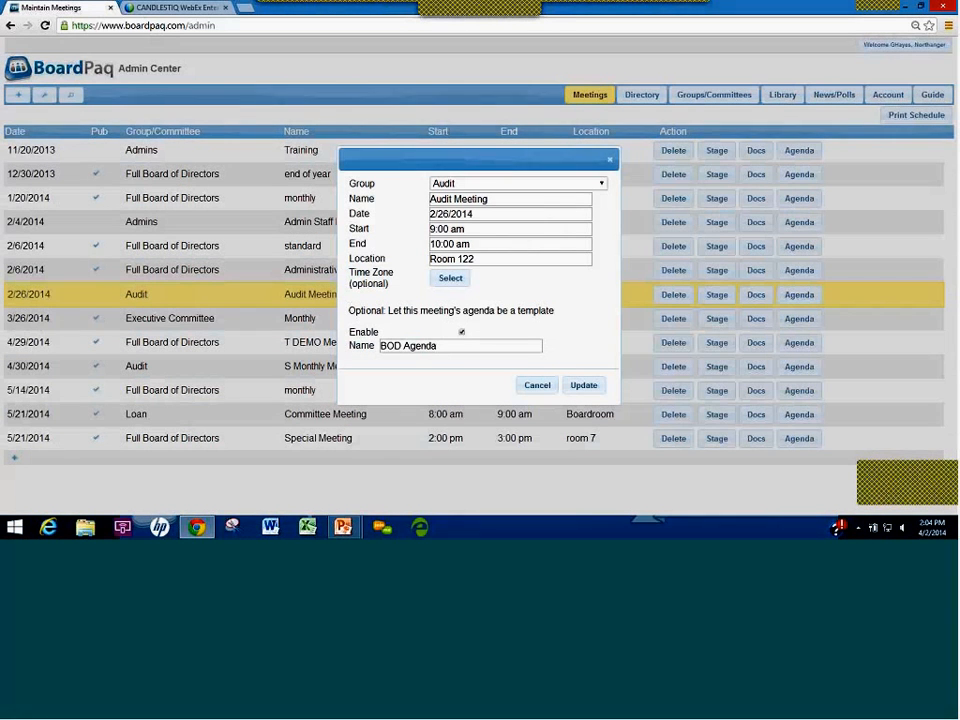
click(461, 333)
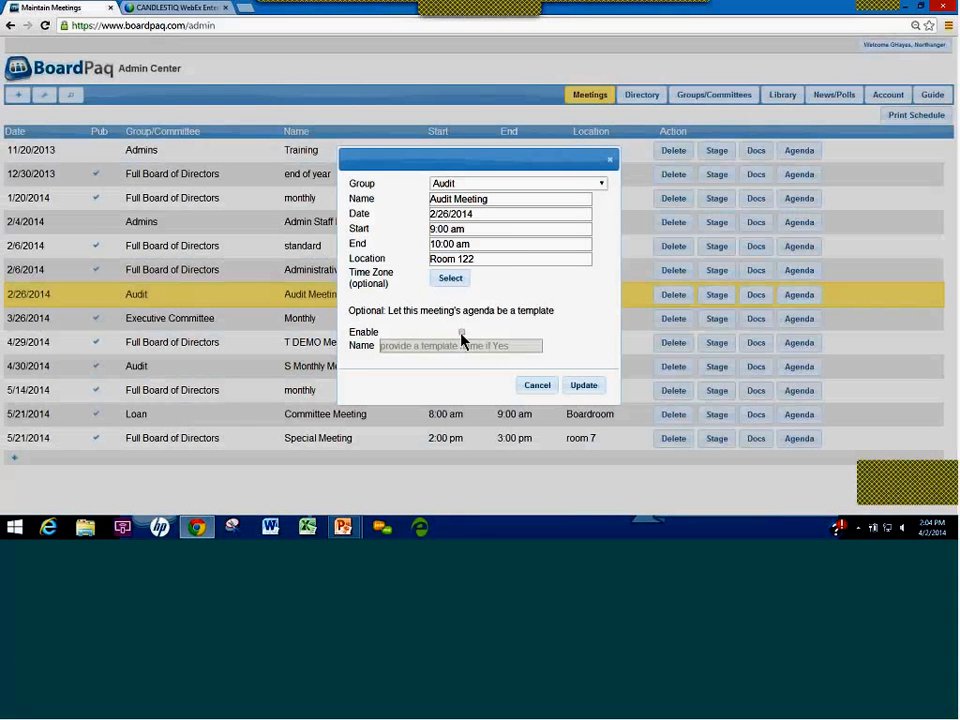
click(461, 333)
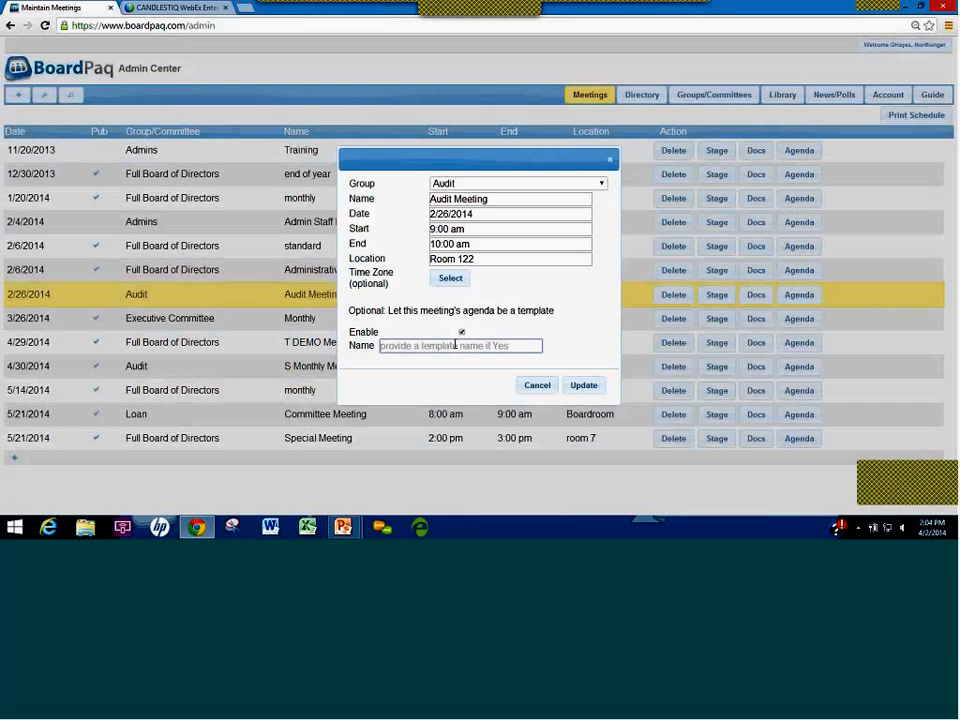
click(455, 344)
text(Audit template)
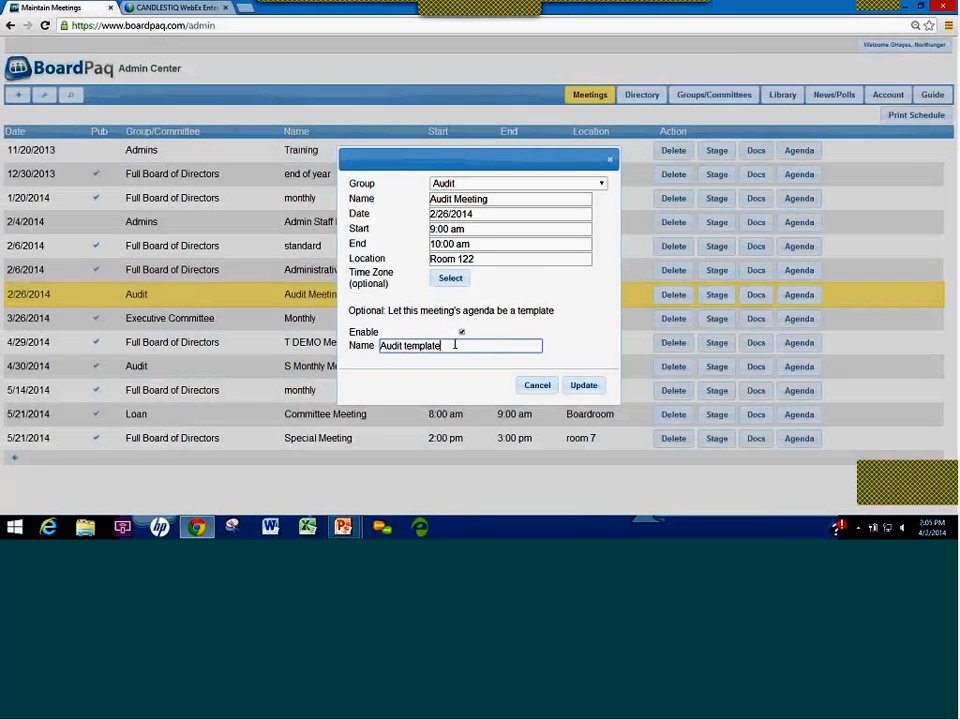
click(585, 386)
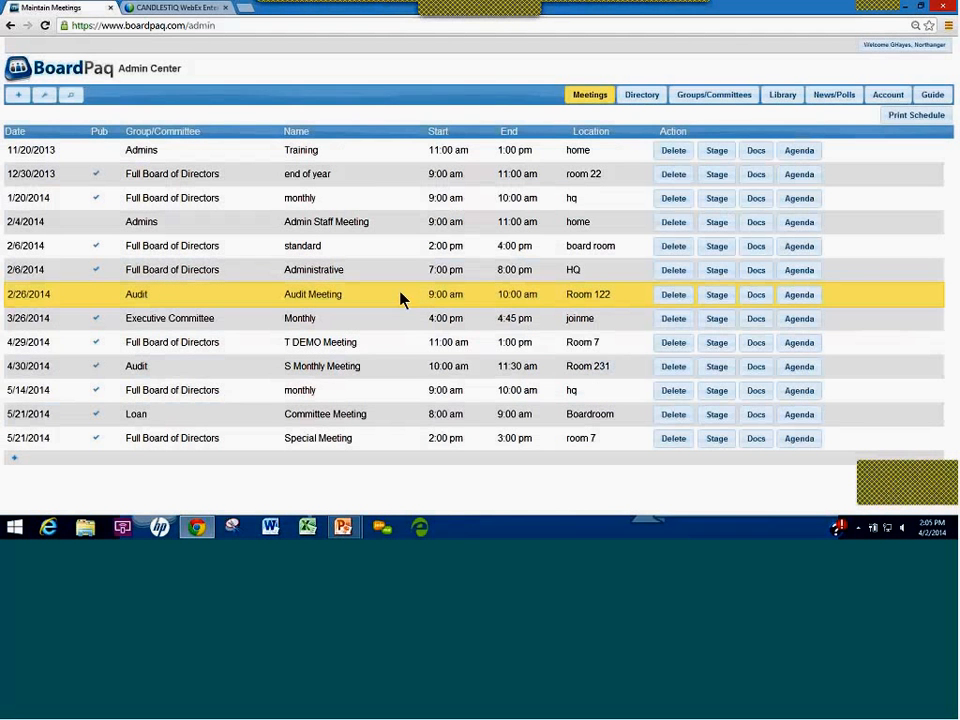
Review the agenda templates offered for a new meeting without creating the meeting.
click(350, 457)
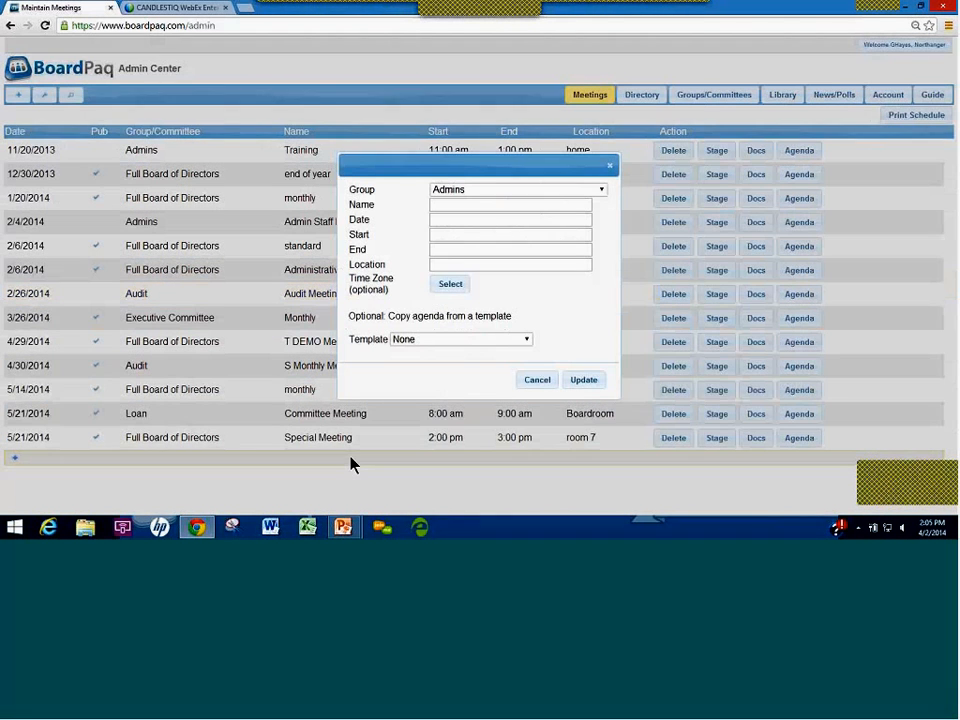
click(529, 342)
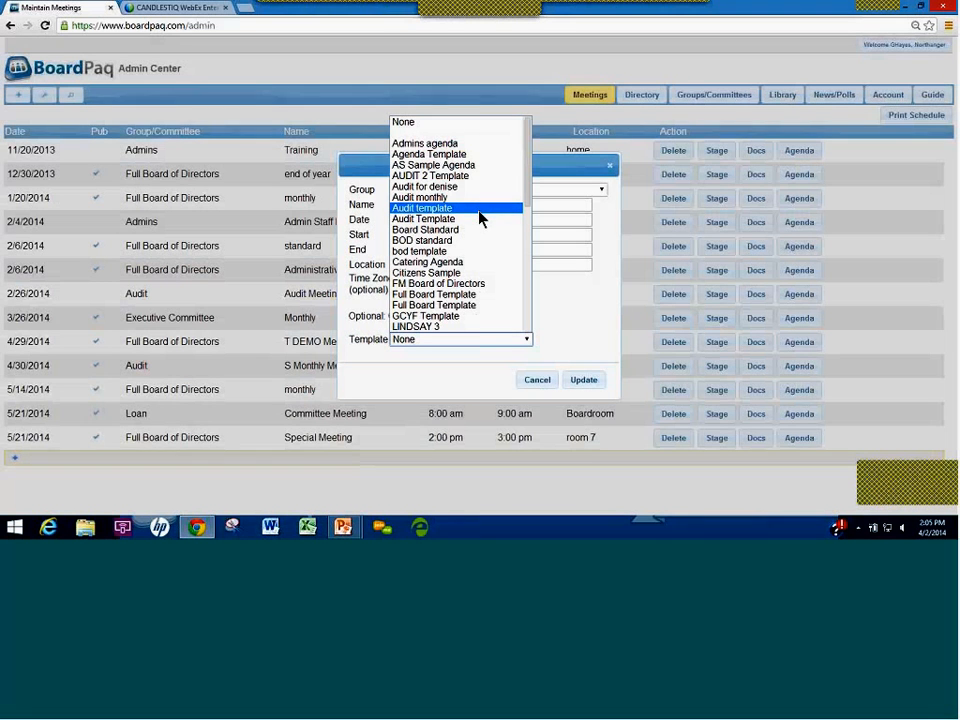
click(572, 327)
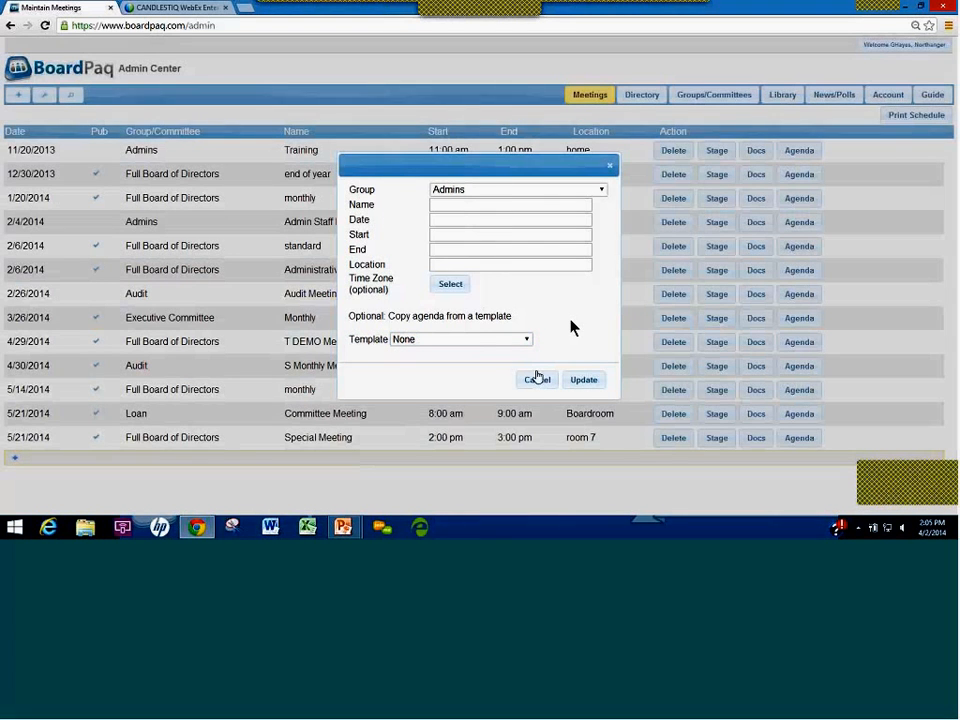
click(536, 380)
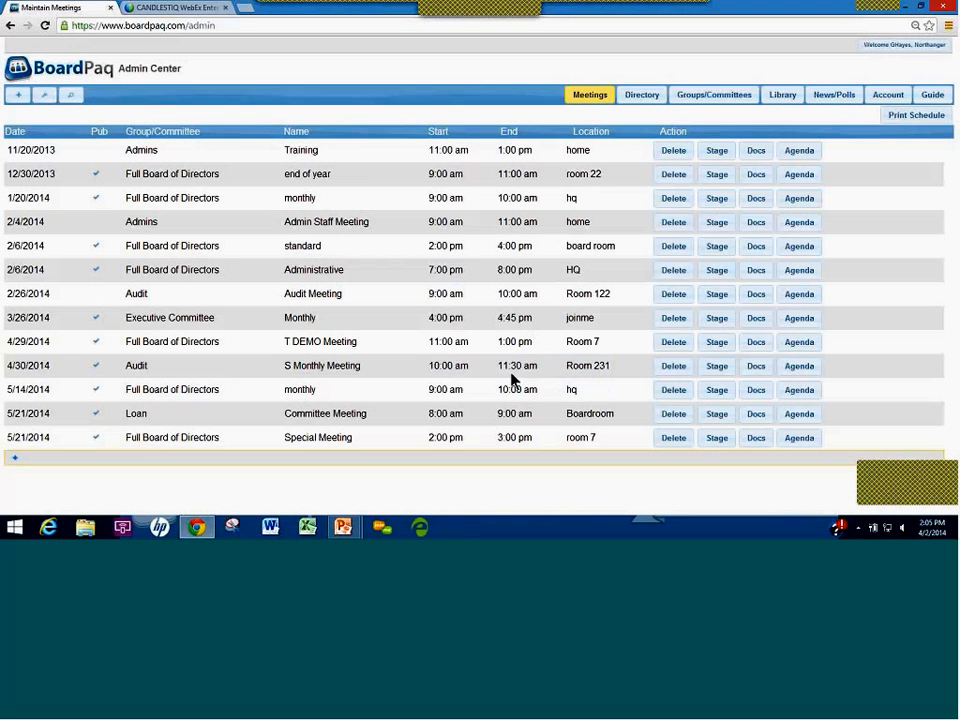
Try turning off the agenda template option for the 2/26/2014 Audit Meeting, discarding the change.
click(396, 301)
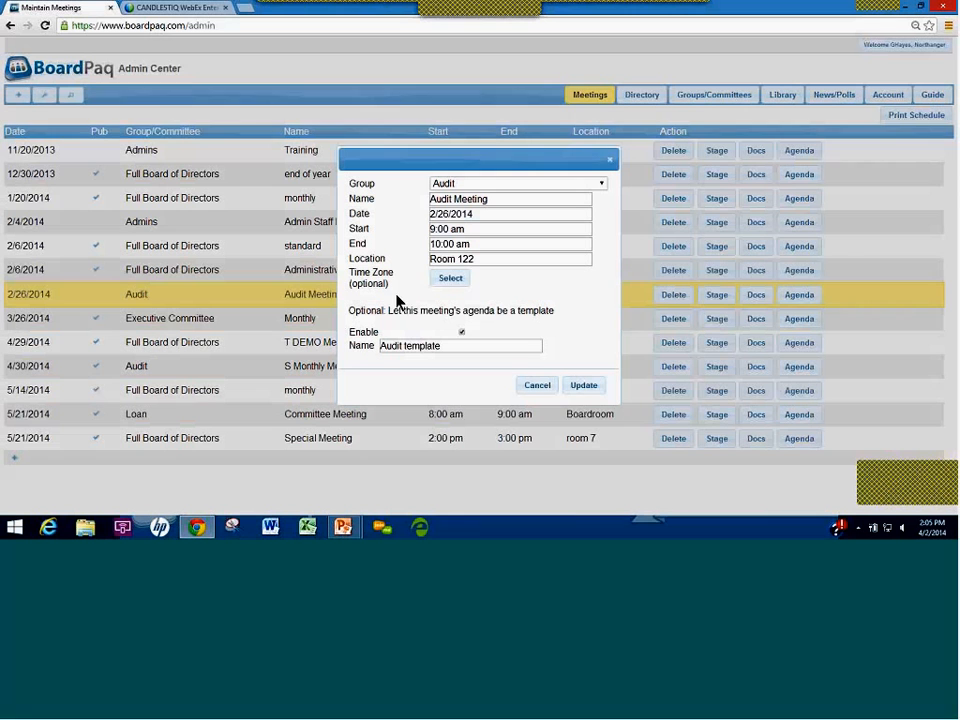
click(461, 333)
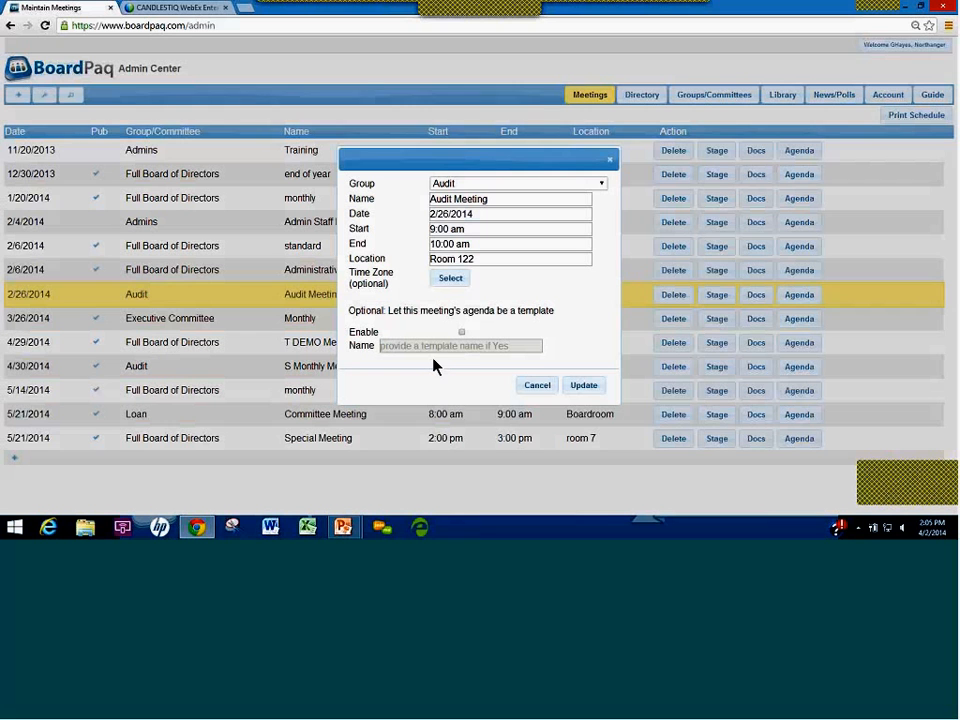
click(531, 387)
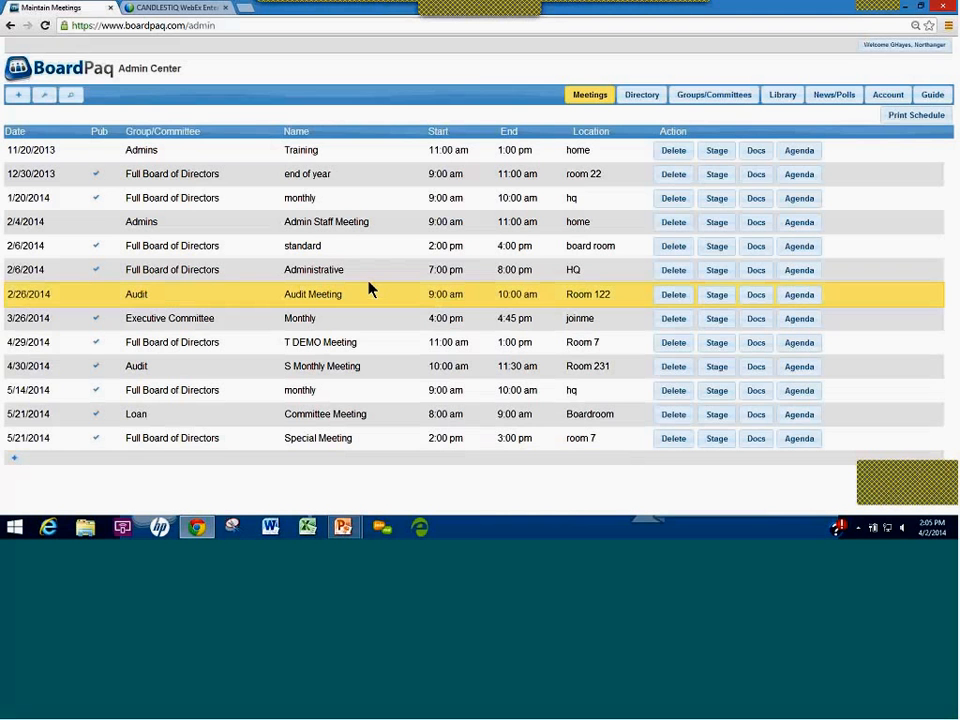
Disable login in the directory for the owner of Jefferson Farms and save the record.
click(652, 104)
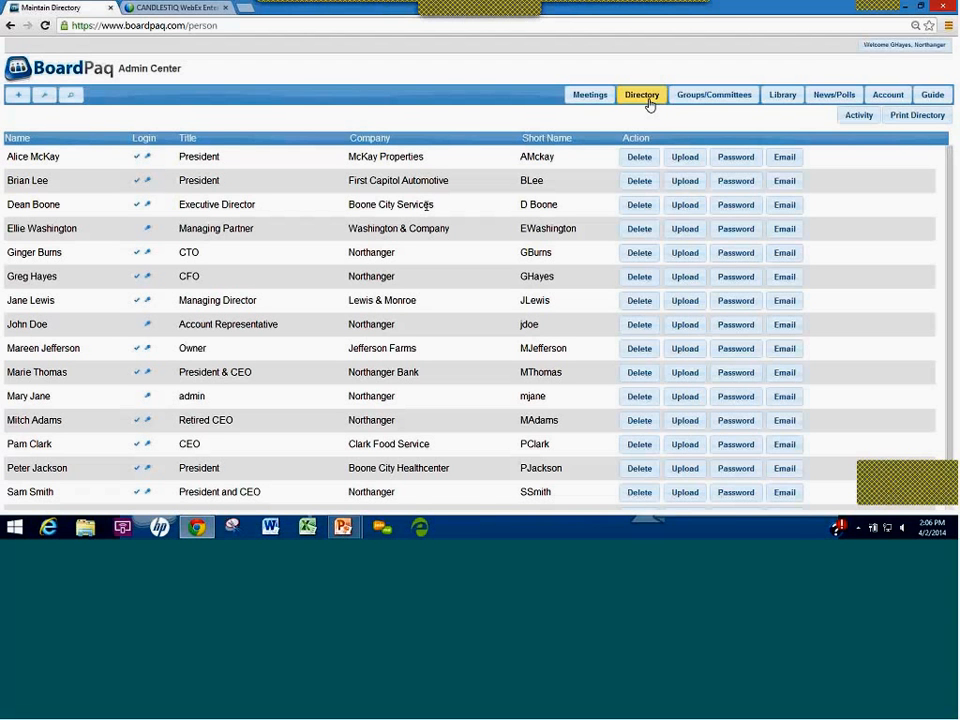
click(103, 357)
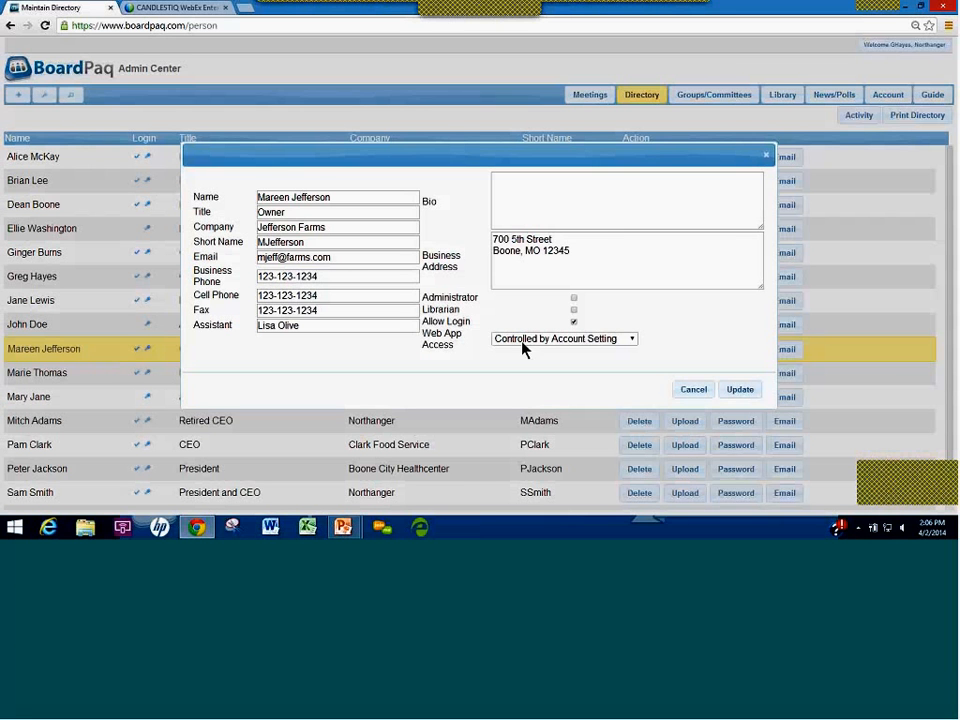
click(574, 321)
click(740, 389)
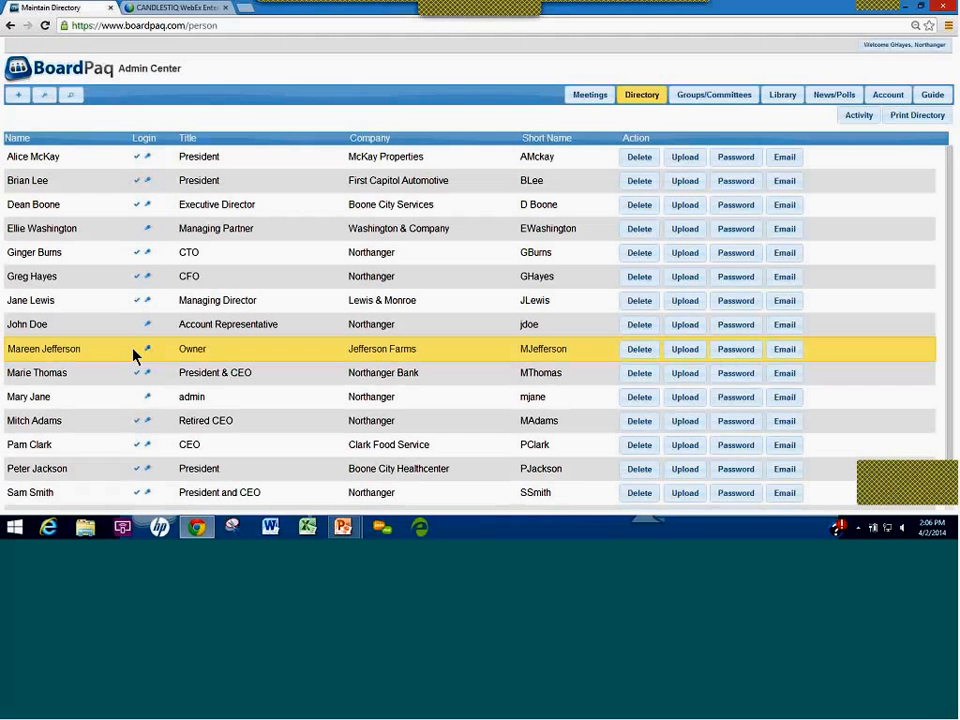
Open the Finance committee's member list and review the first listed member's term dates.
click(696, 97)
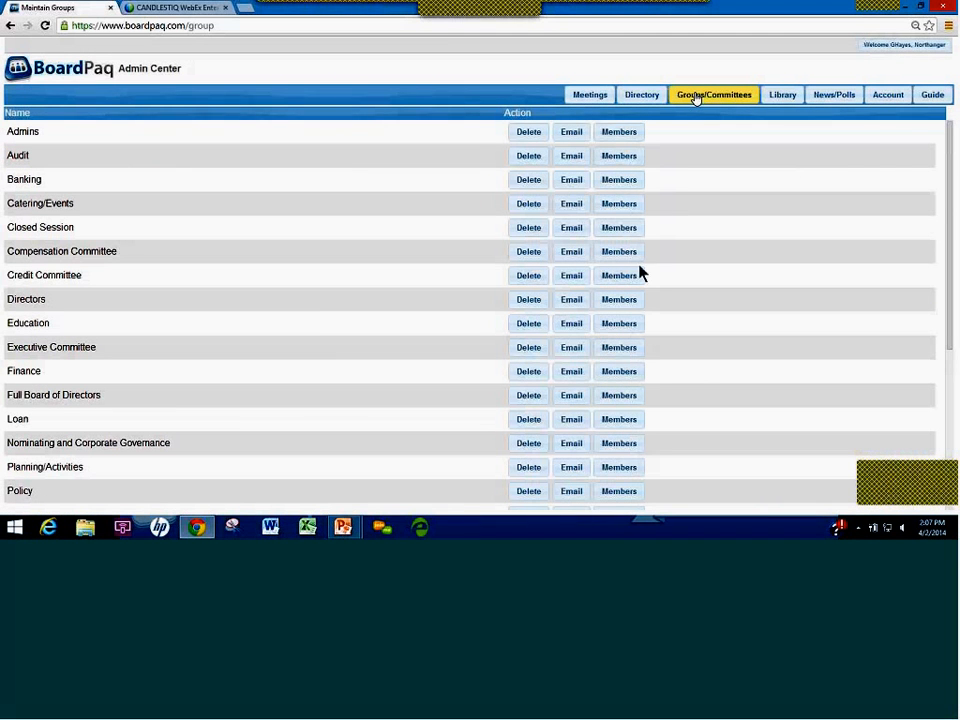
click(619, 372)
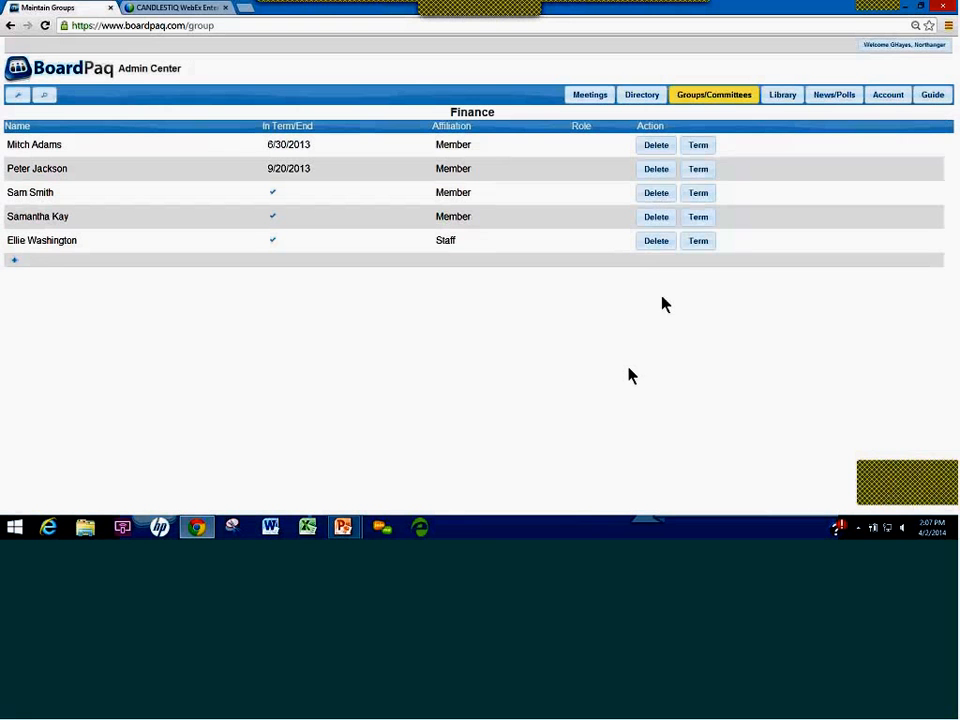
click(700, 146)
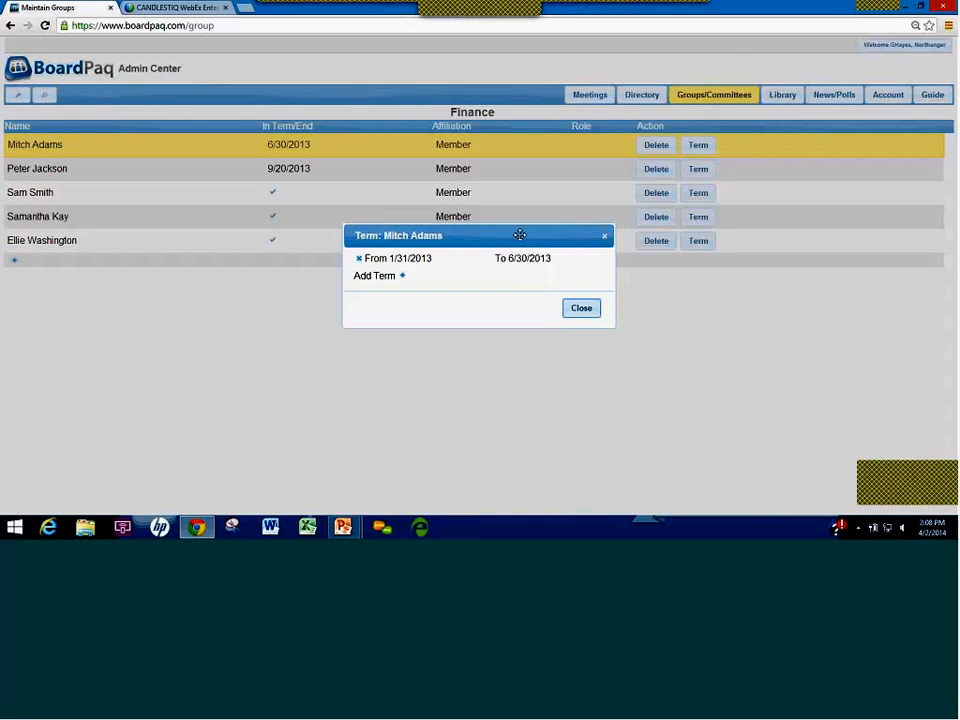
click(586, 311)
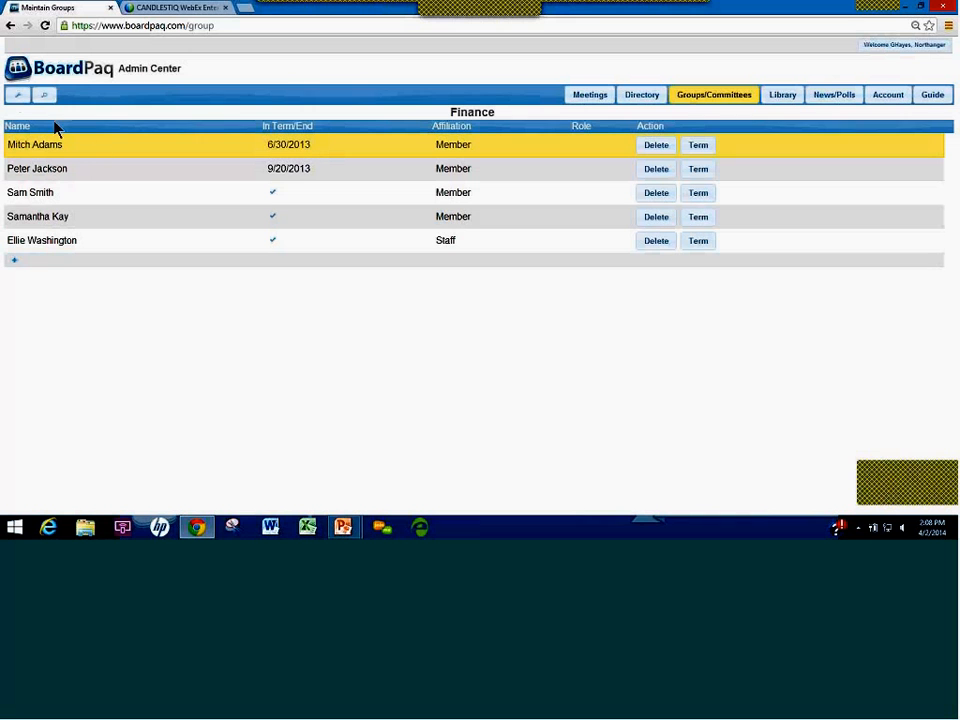
Filter the Finance committee's member list to exclude out-of-term members while keeping in-term members included.
click(18, 96)
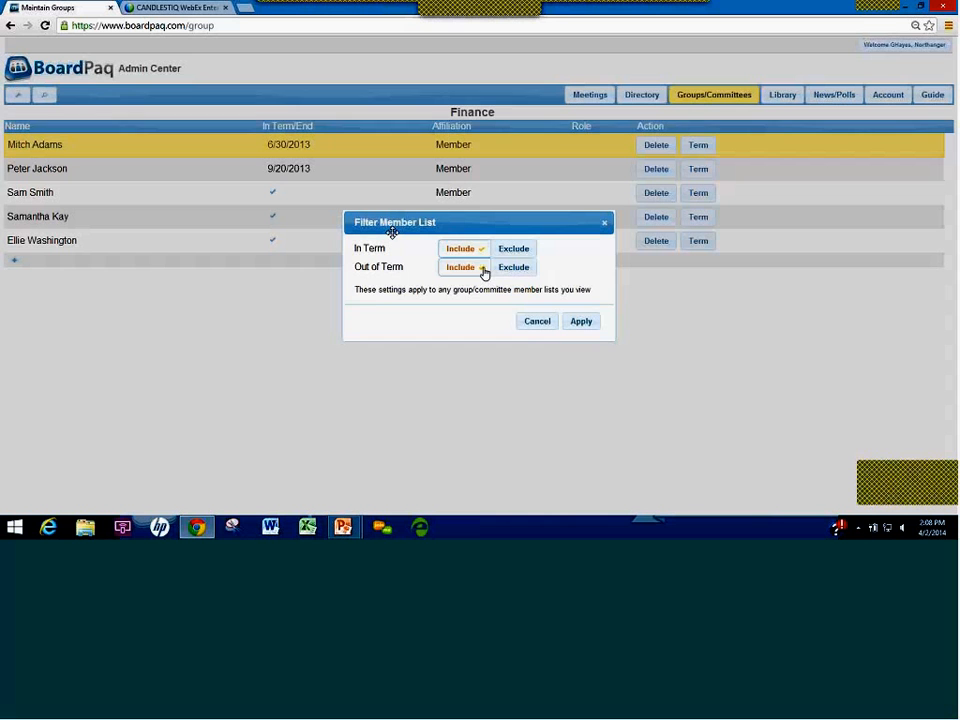
click(516, 269)
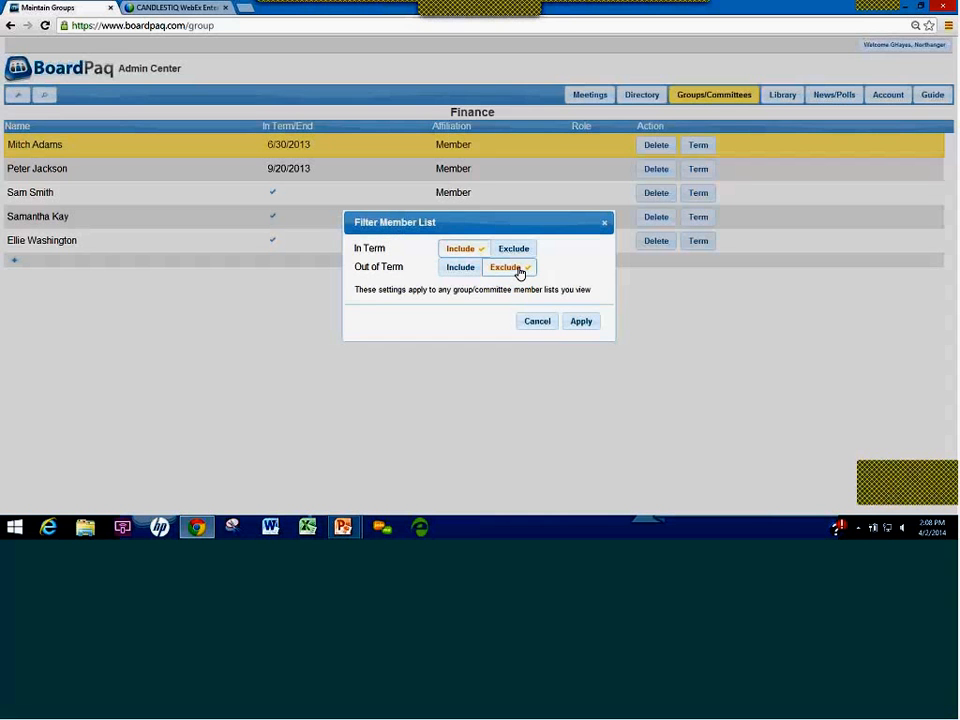
click(577, 322)
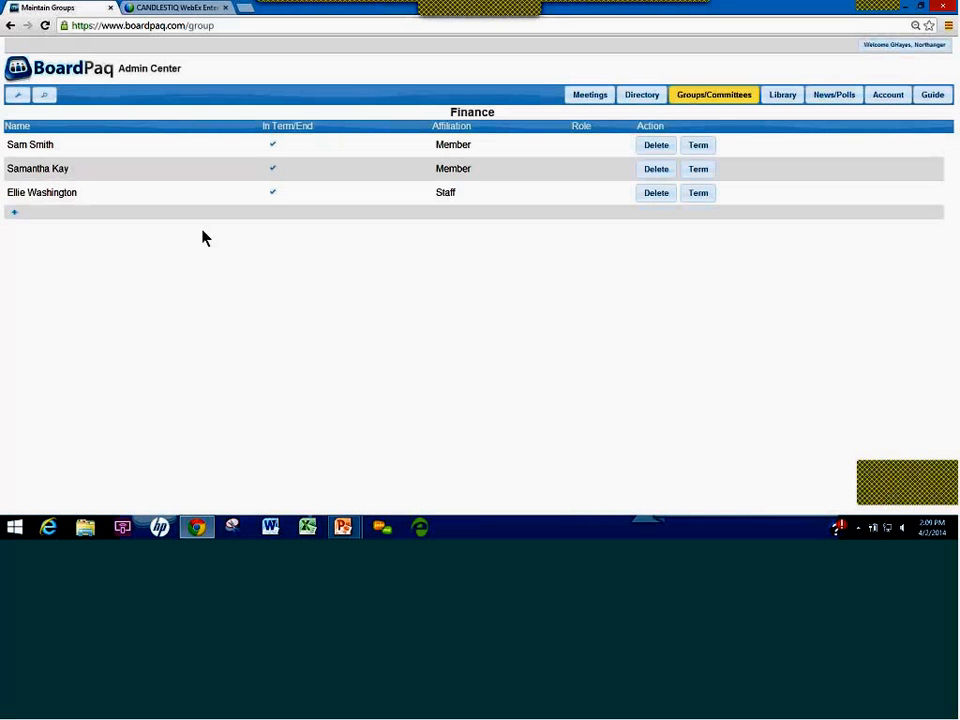
Filter the directory to exclude people with login disabled while keeping login-enabled people included.
click(649, 101)
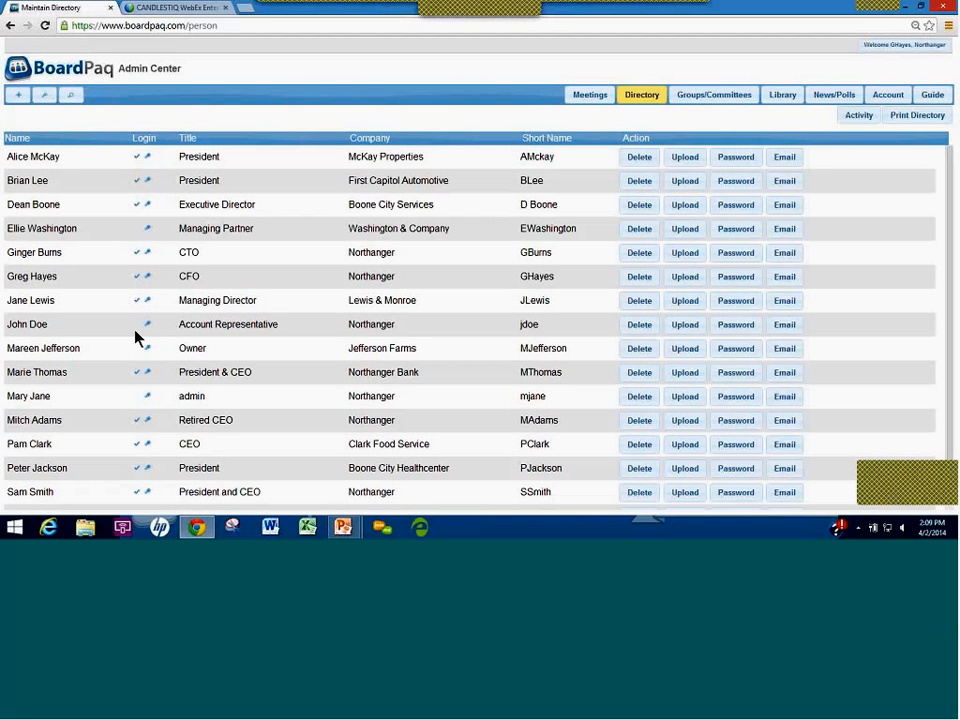
click(41, 96)
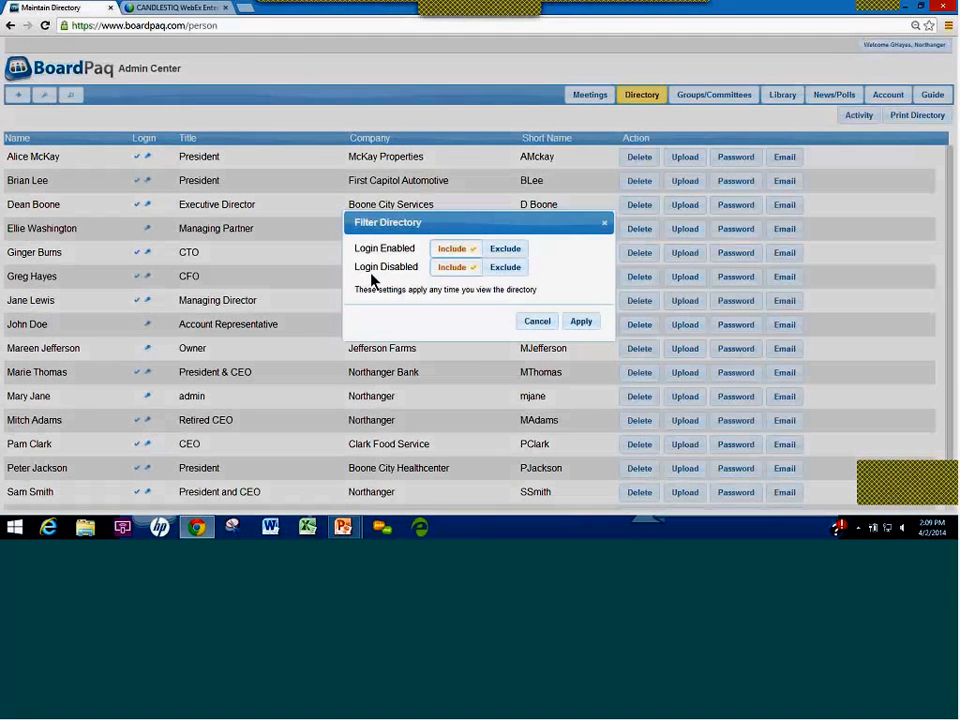
click(502, 270)
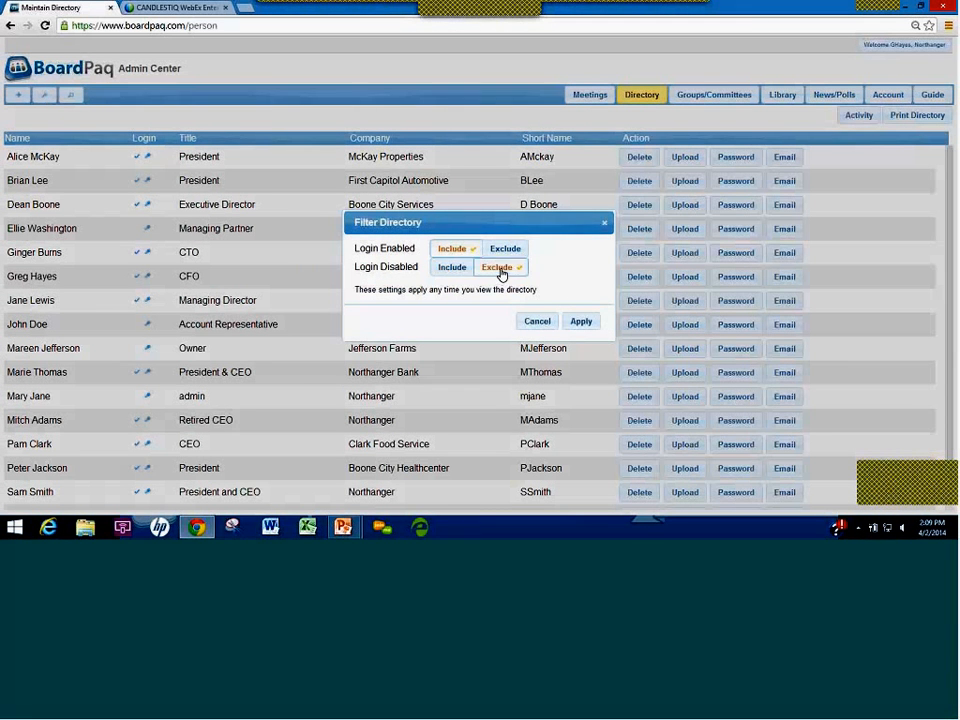
click(582, 322)
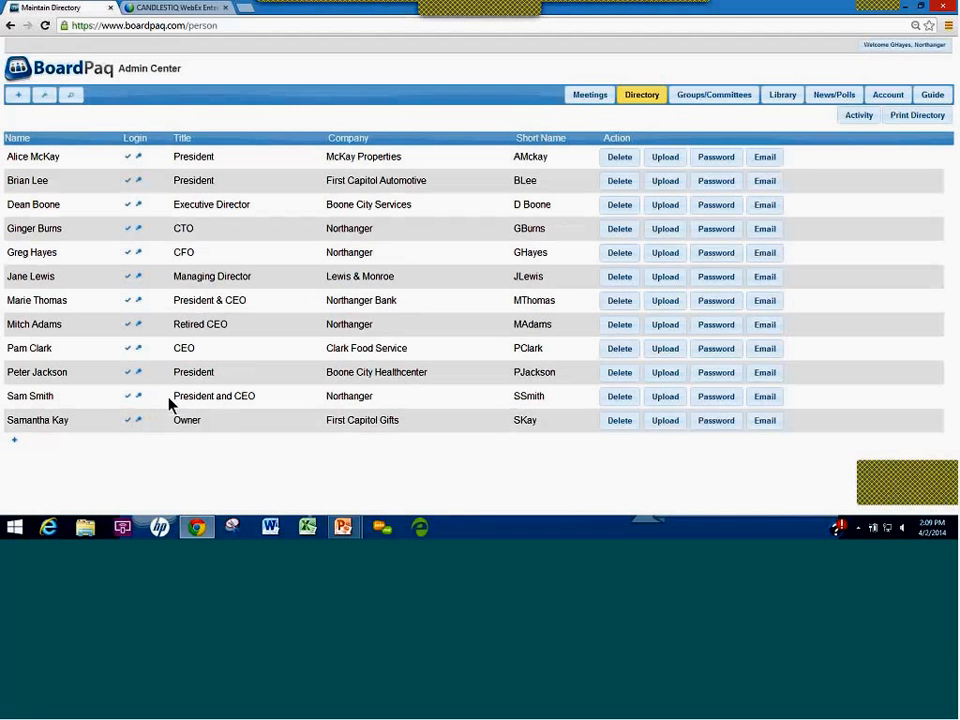
Review the meeting archive generation options for the 4/29/2014 T DEMO Meeting agenda, cancelling without generating an archive.
click(587, 97)
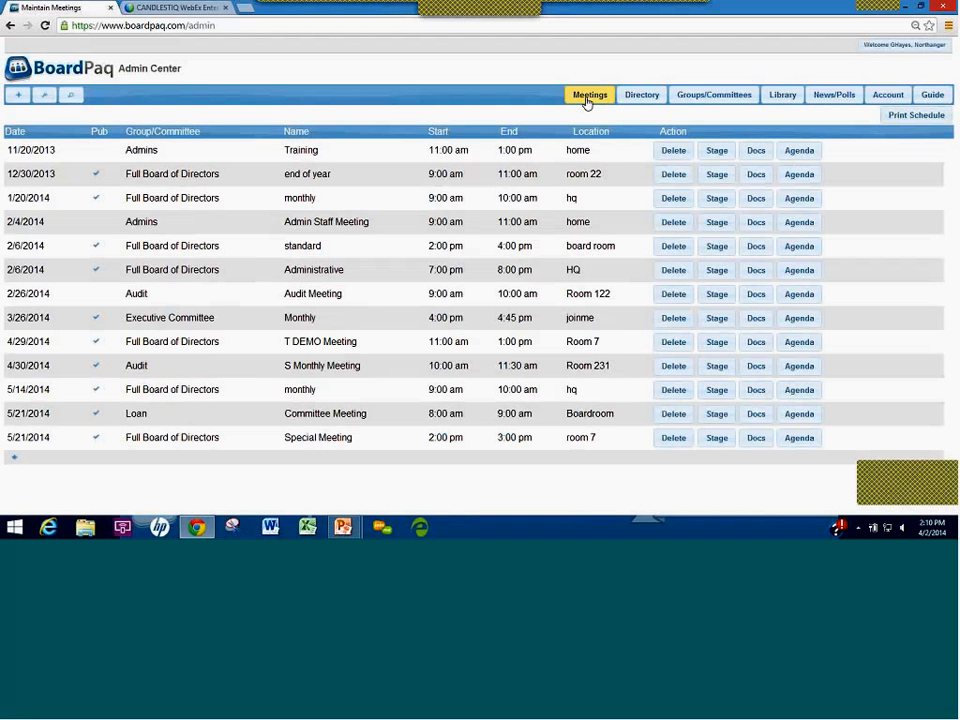
click(789, 343)
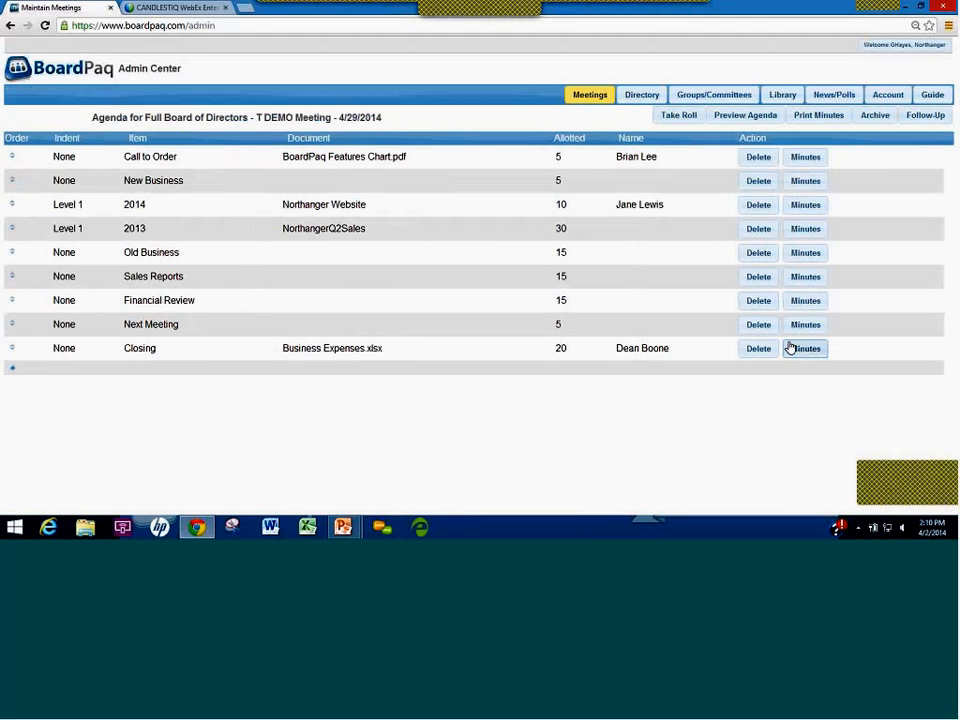
click(876, 116)
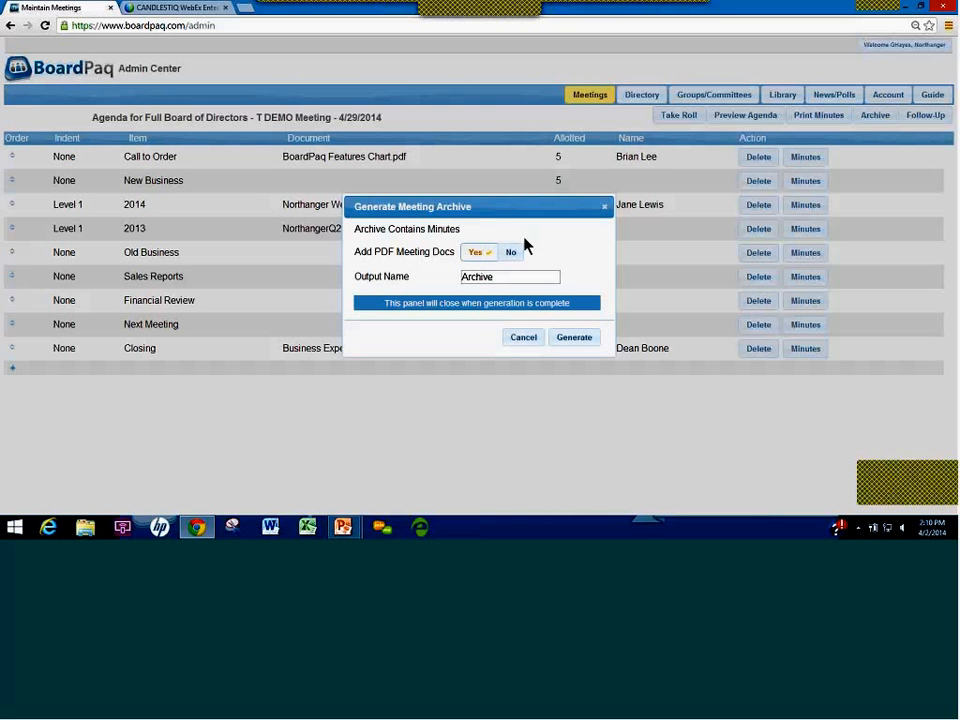
click(522, 276)
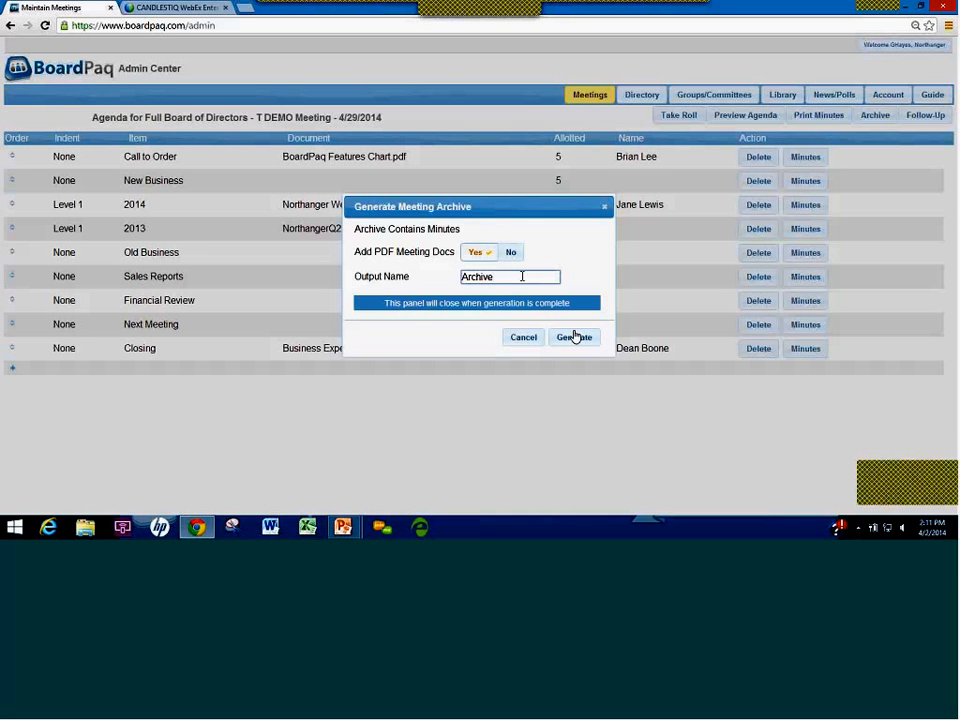
click(522, 338)
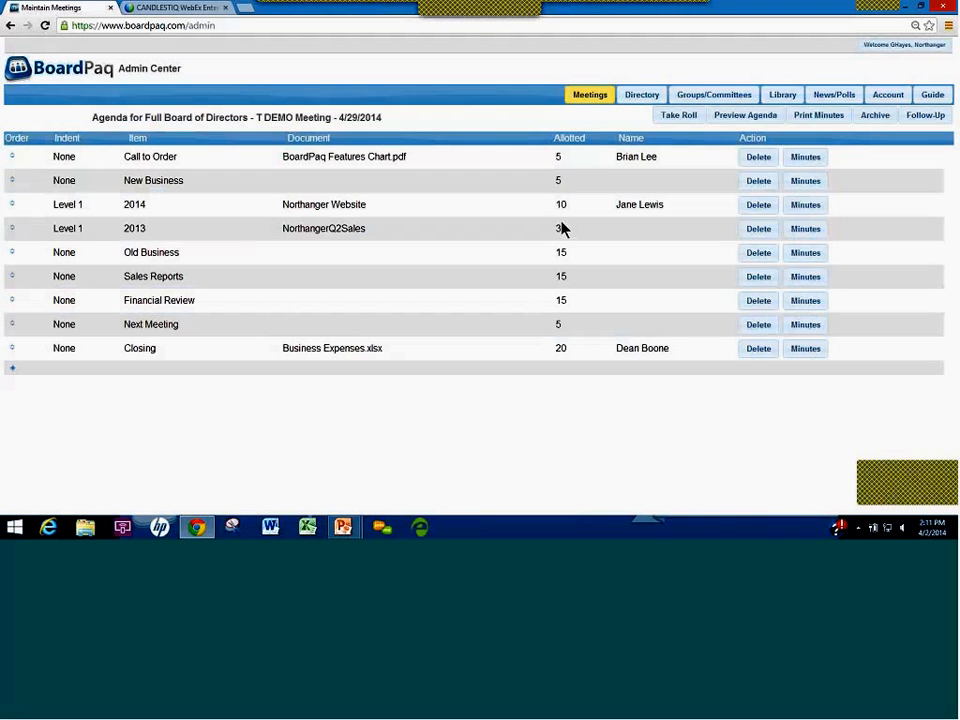
Review the member access settings for Agenda.pdf in the 4/29/2014 T DEMO Meeting's documents.
click(579, 100)
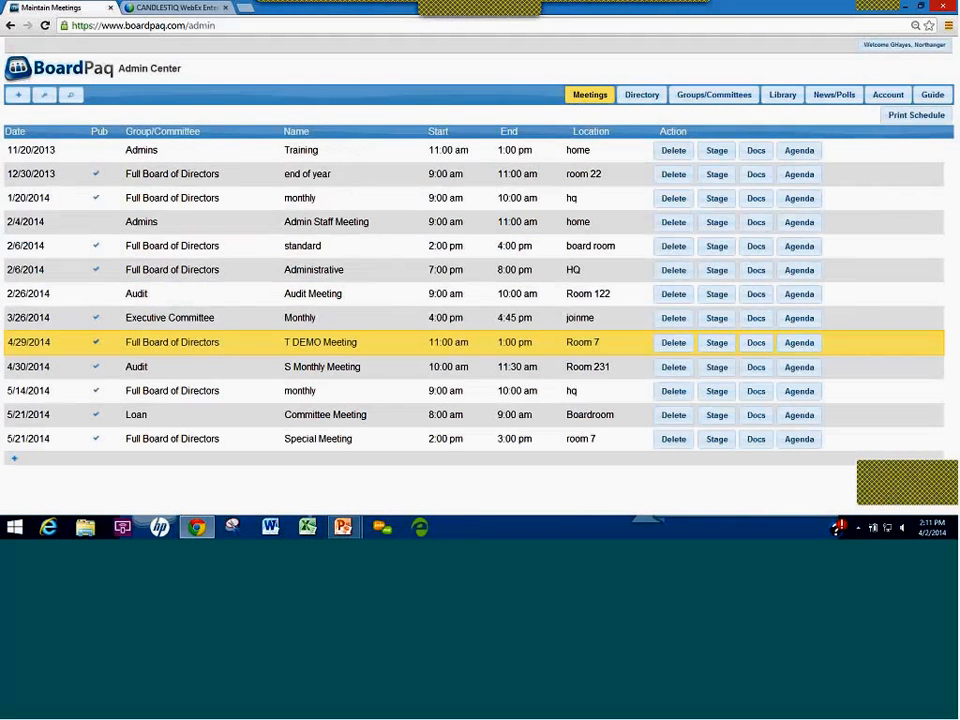
click(756, 345)
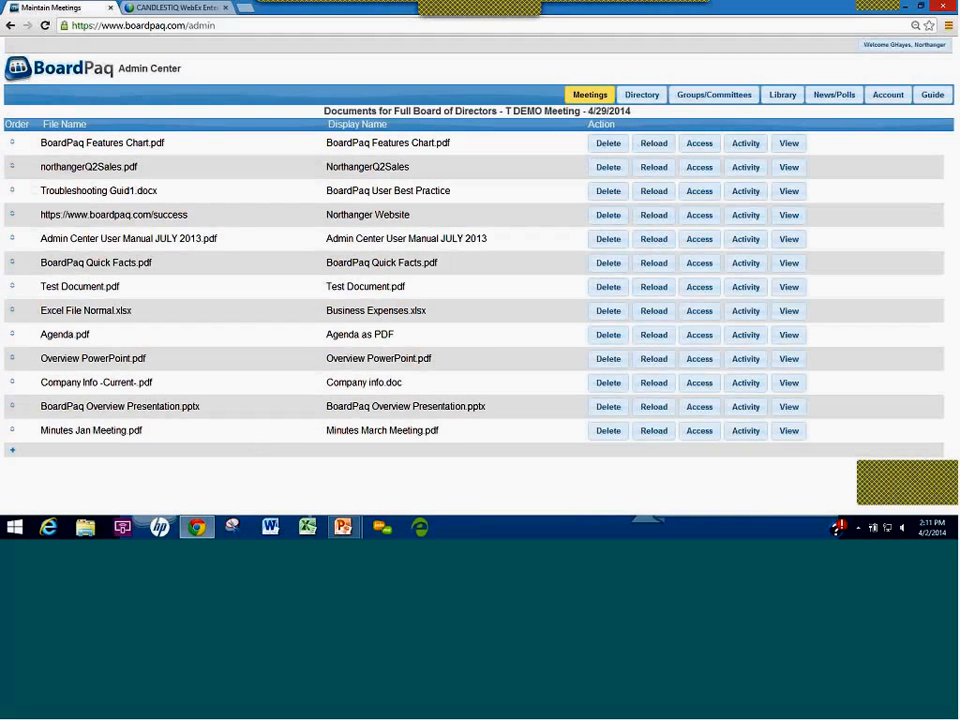
click(694, 340)
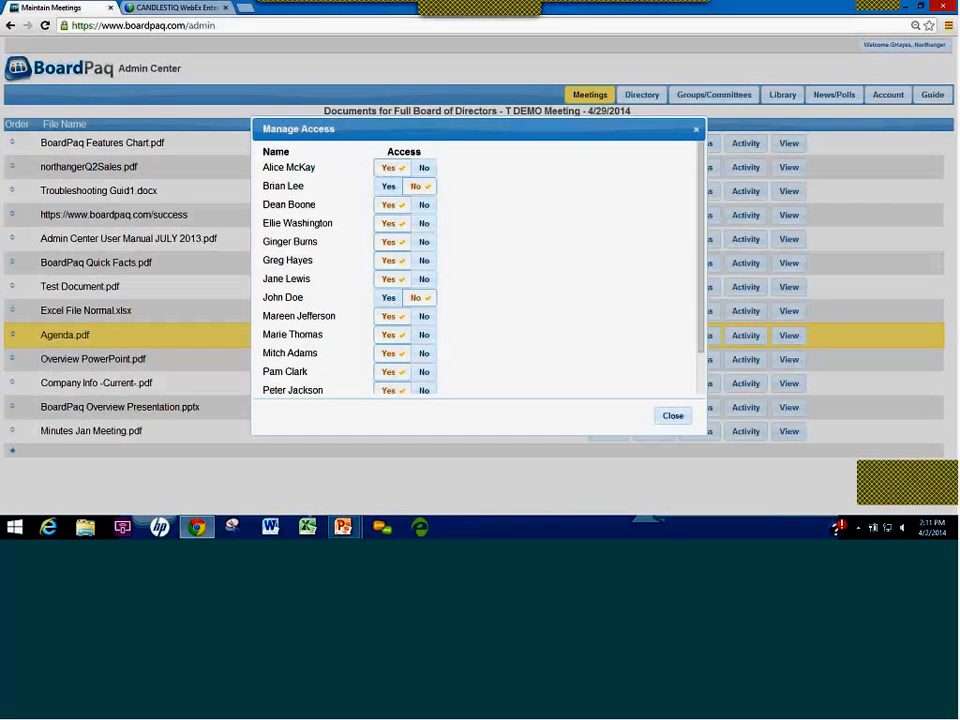
scroll(400, 355, down, 1)
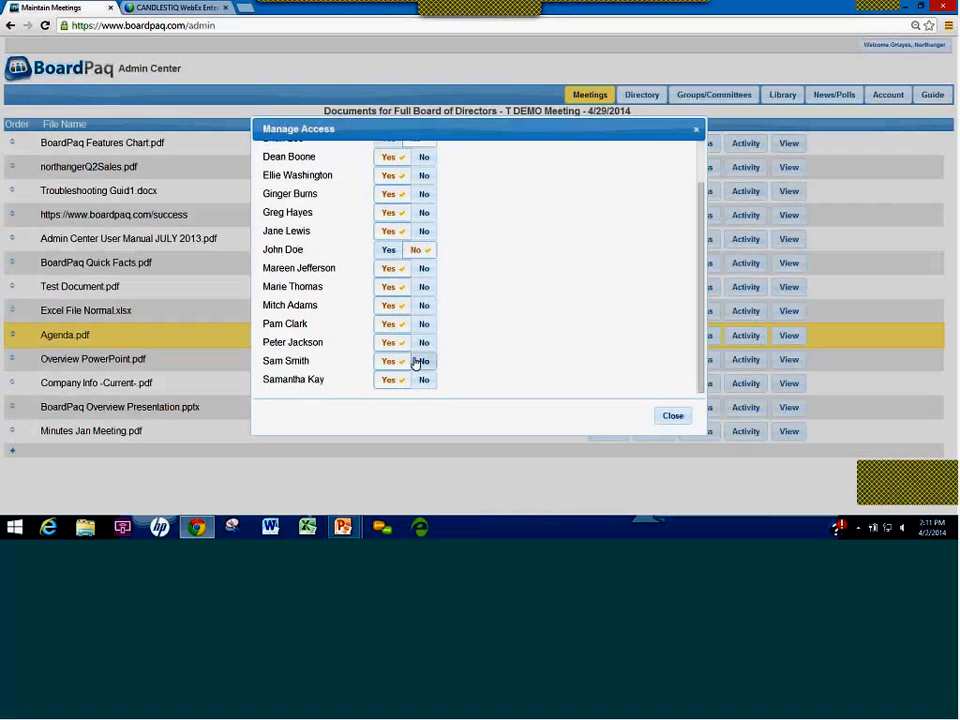
scroll(384, 364, up, 1)
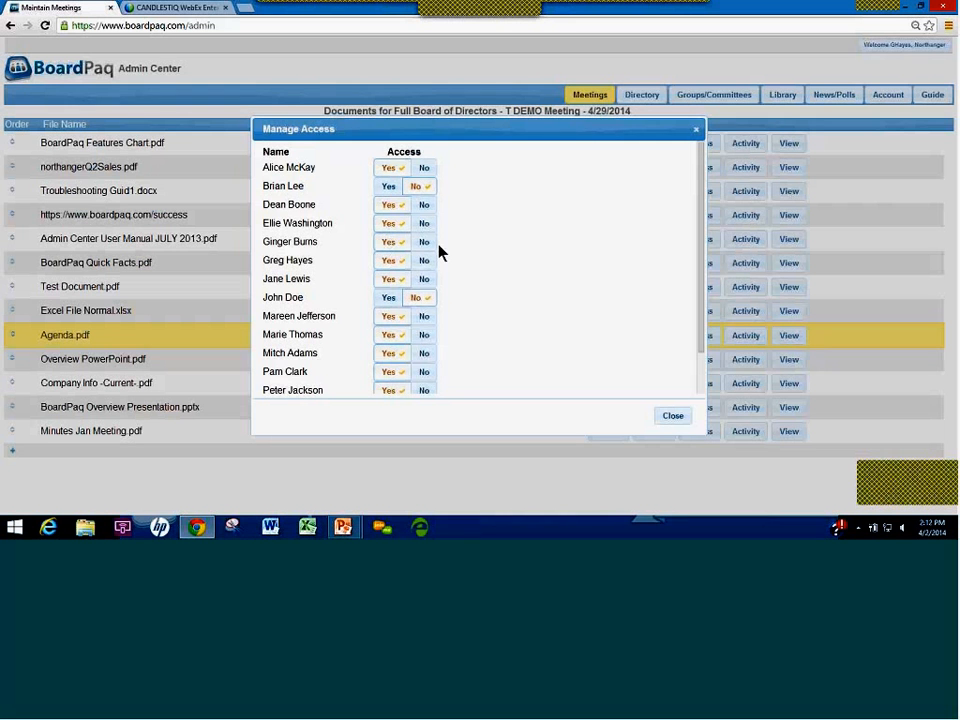
click(668, 417)
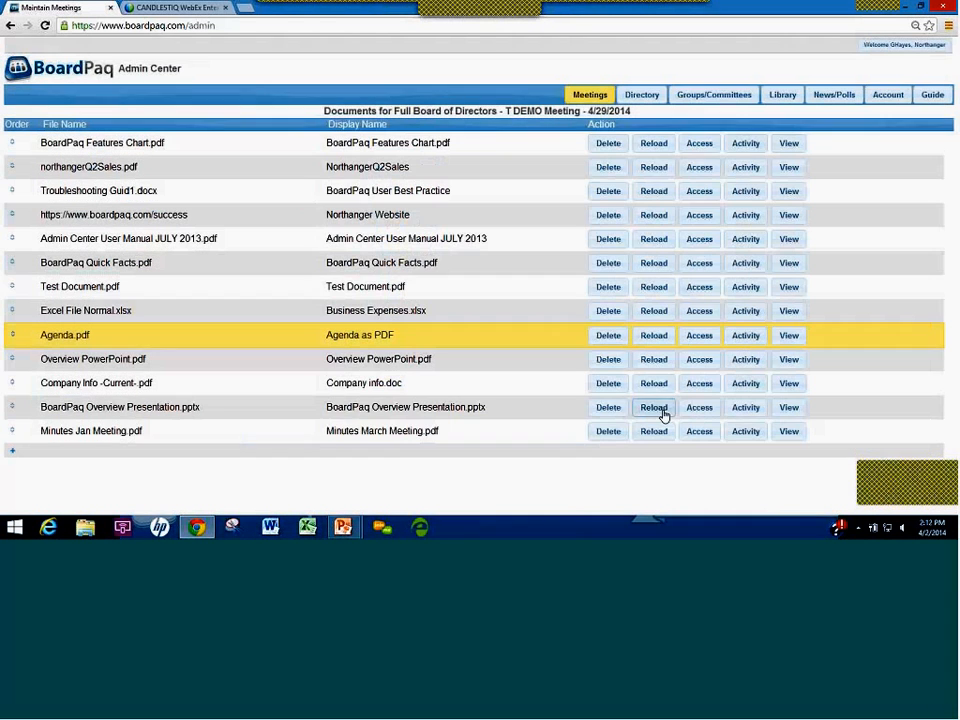
View the contents of Agenda.pdf from the T DEMO Meeting's documents and return to the document list.
click(792, 341)
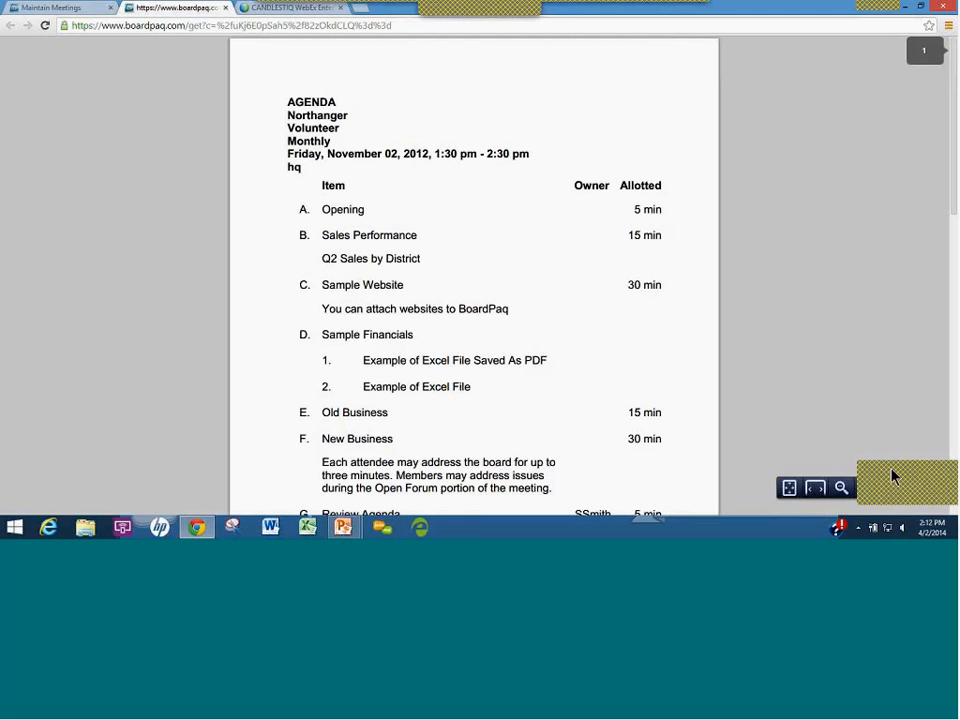
click(926, 426)
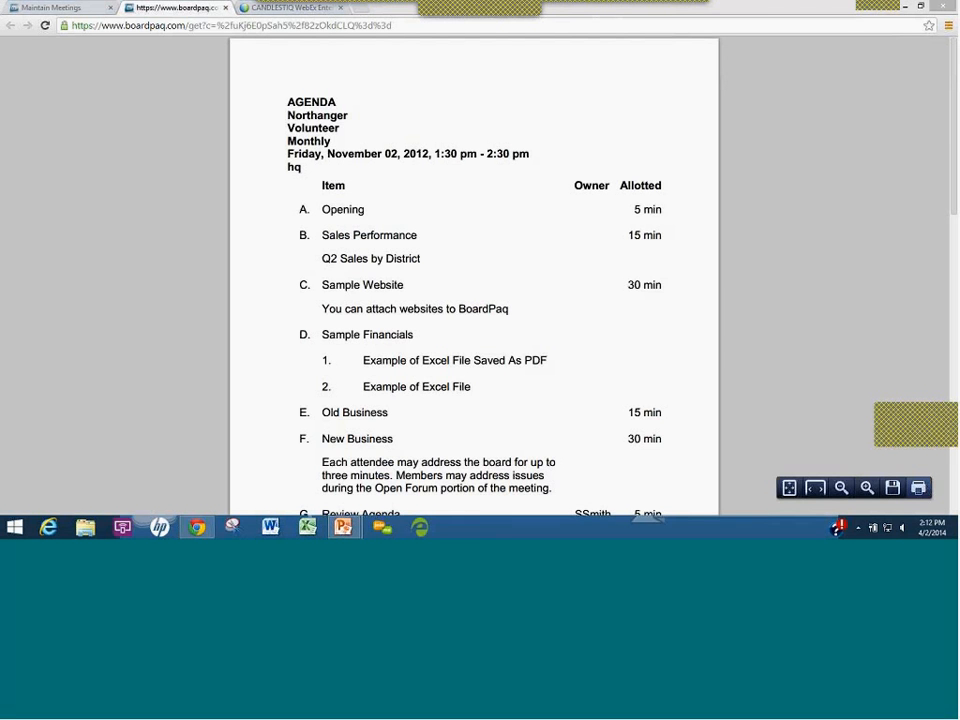
click(227, 8)
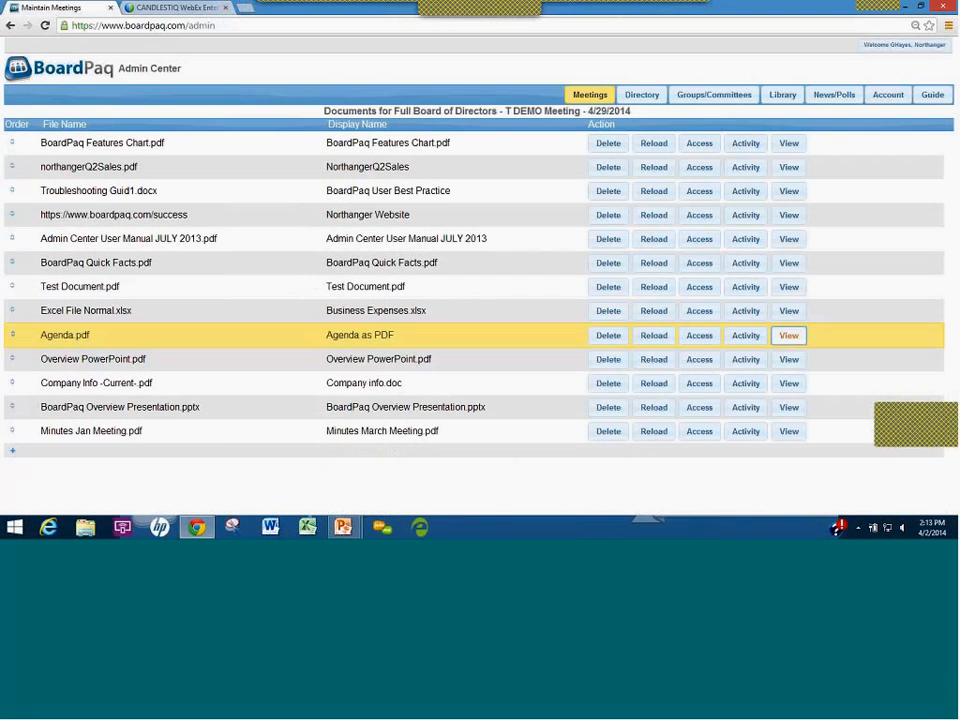
click(800, 343)
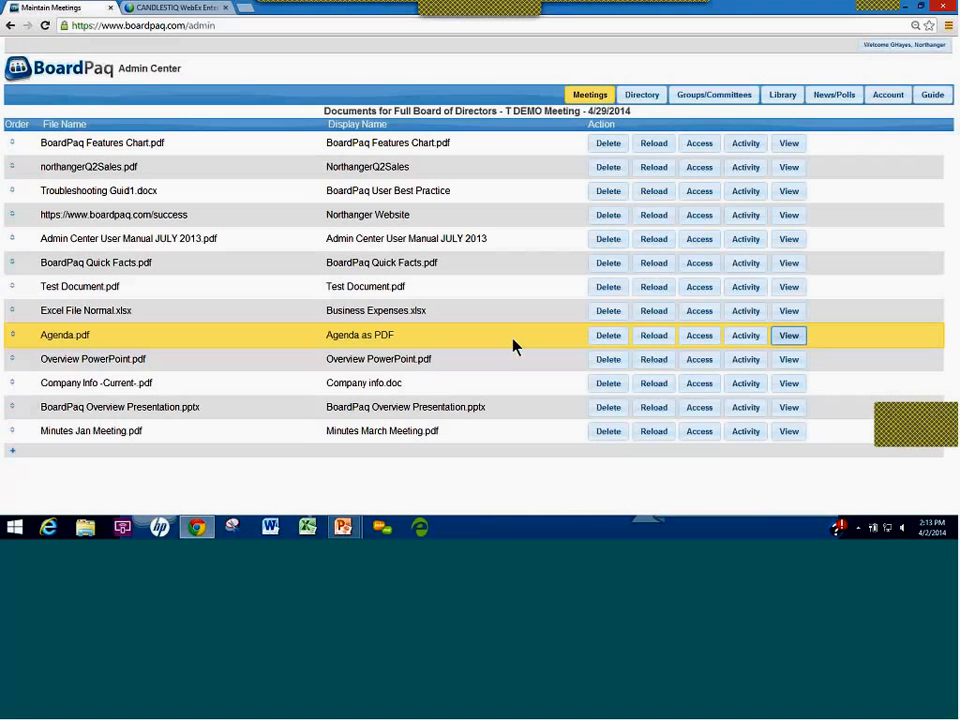
Reorder the library categories by moving Policies below Training and Loans directly below General Reference.
click(793, 100)
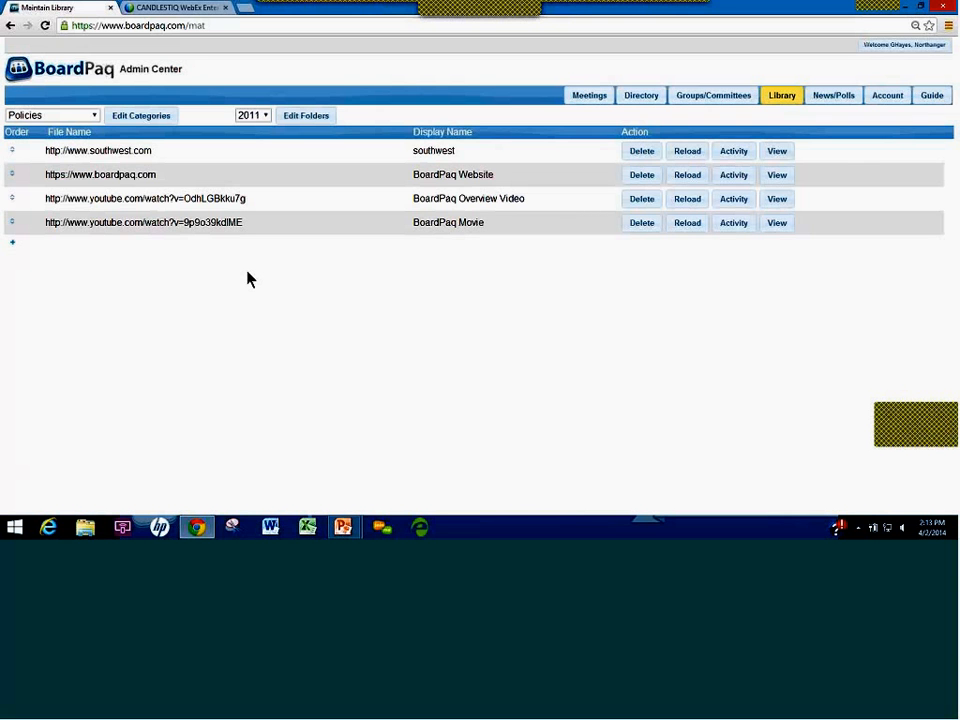
click(155, 120)
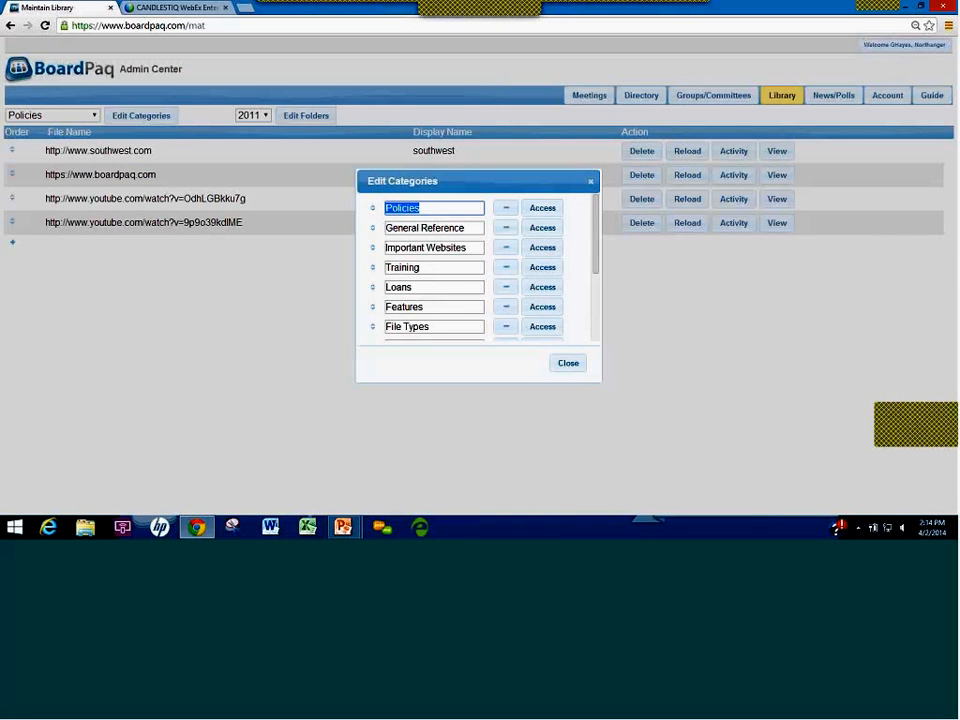
drag(372, 214, 377, 277)
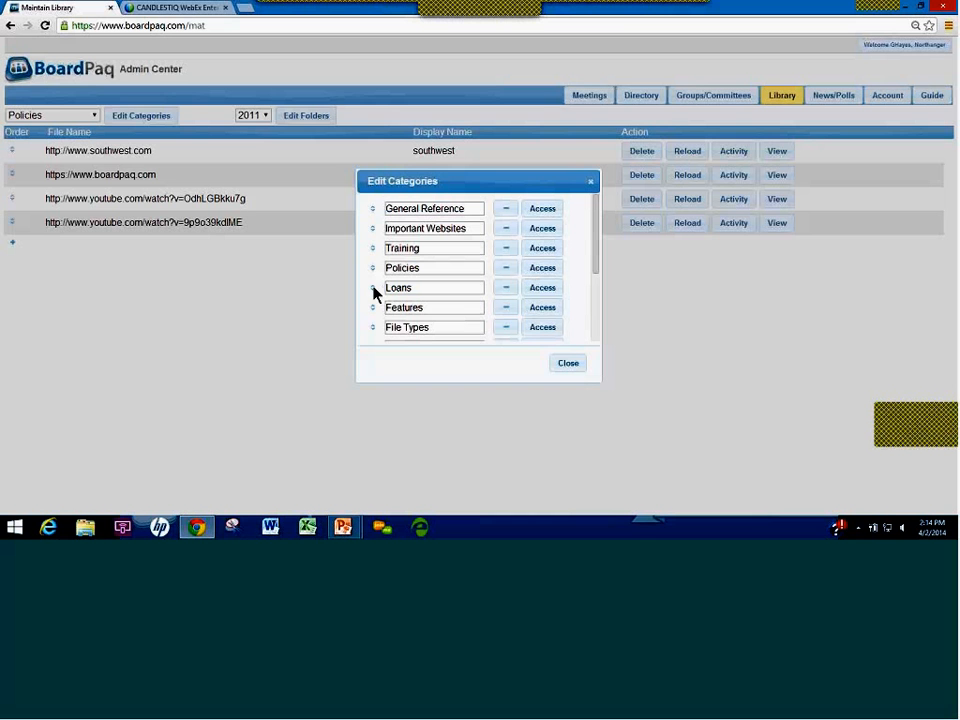
drag(373, 266, 375, 225)
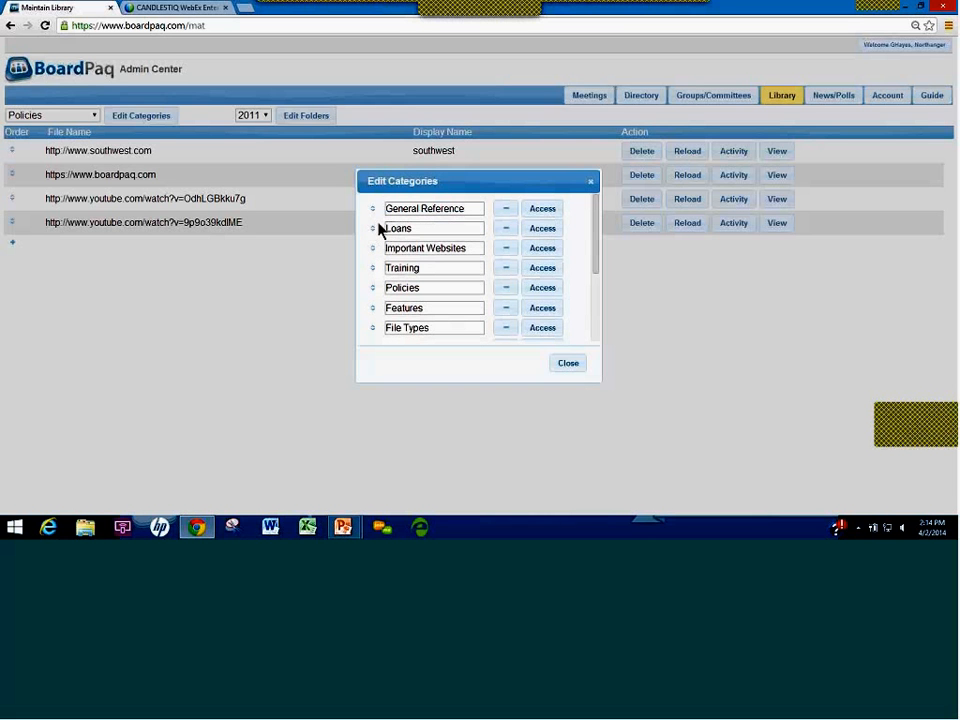
Review committee access for the General Reference category and move the Policies category directly below Loans.
click(545, 210)
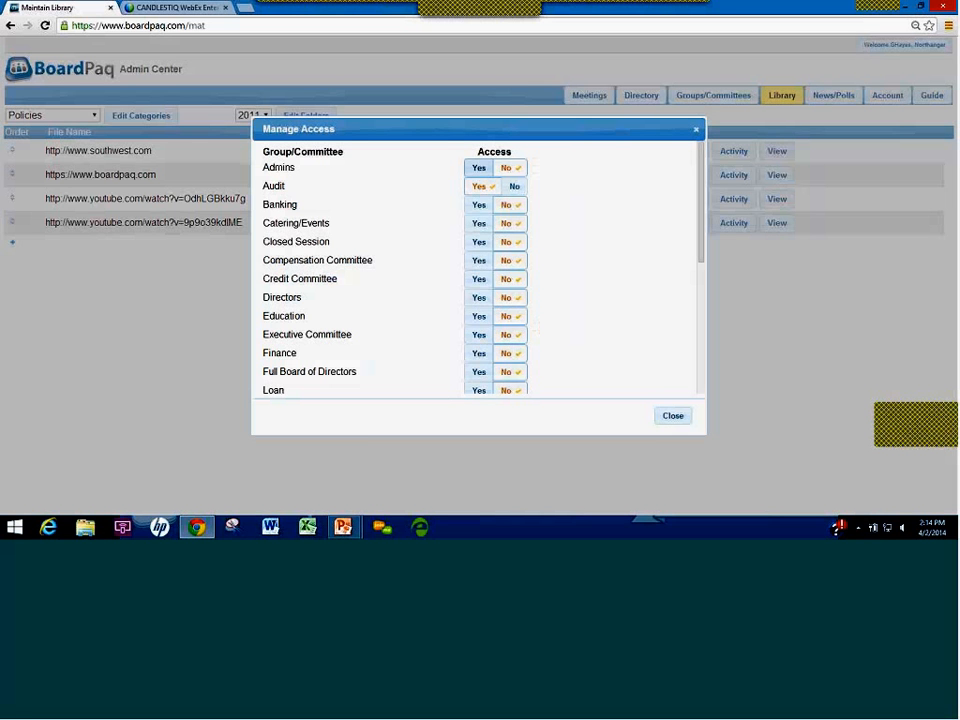
click(672, 416)
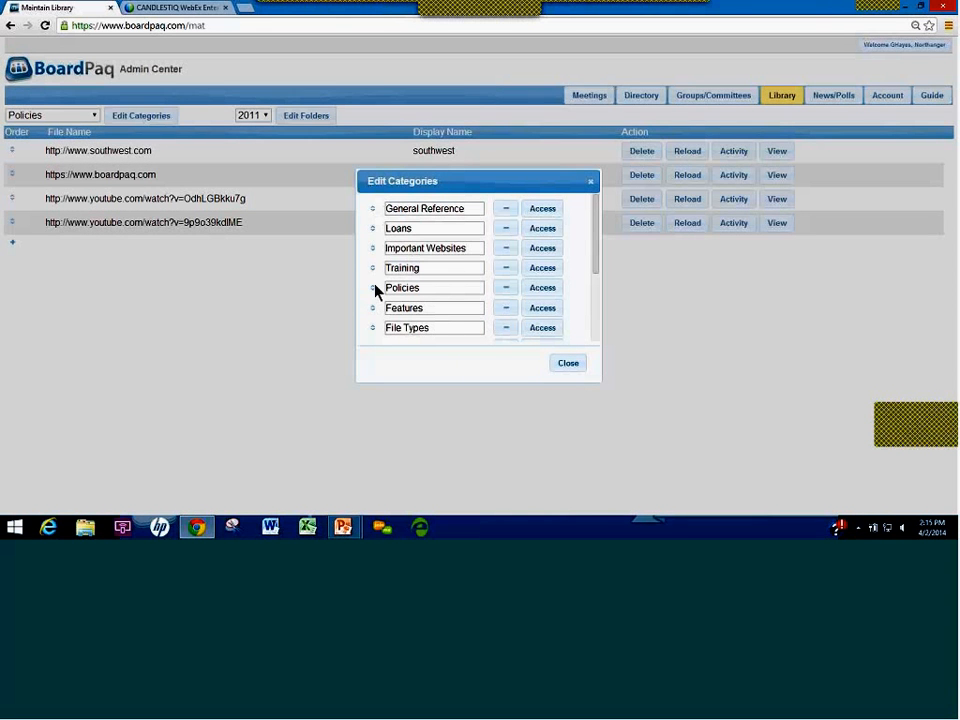
drag(376, 290, 377, 247)
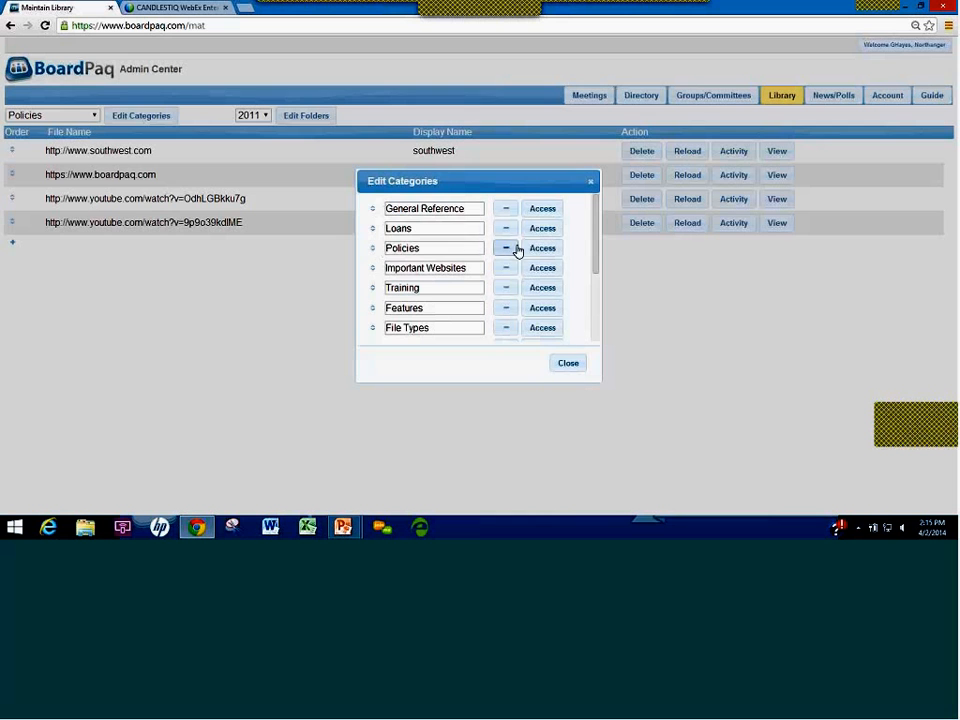
scroll(508, 257, down, 3)
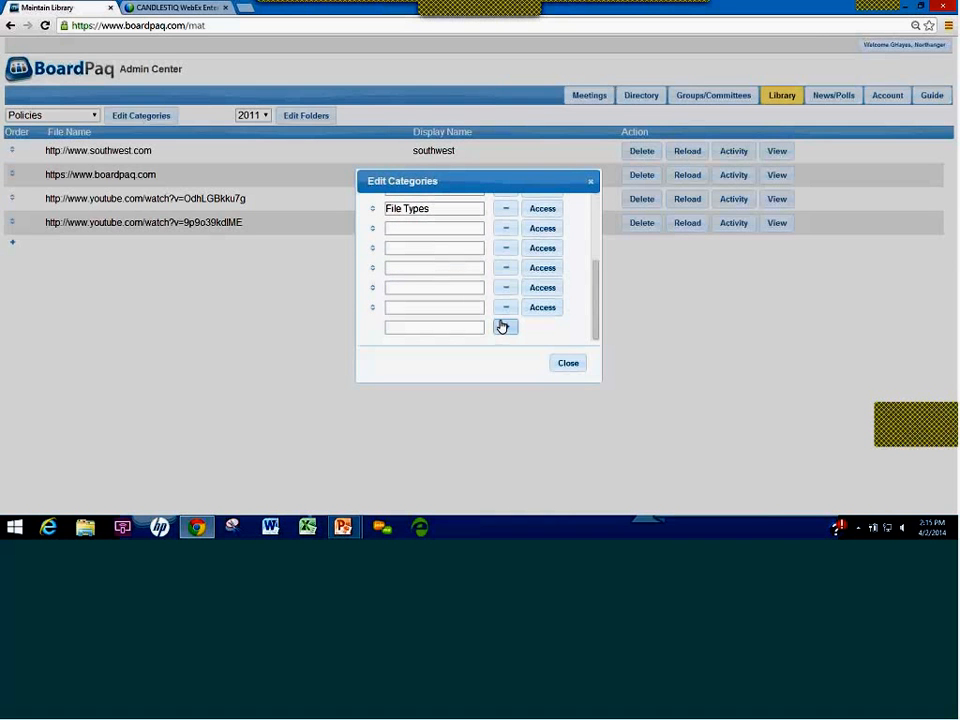
click(569, 363)
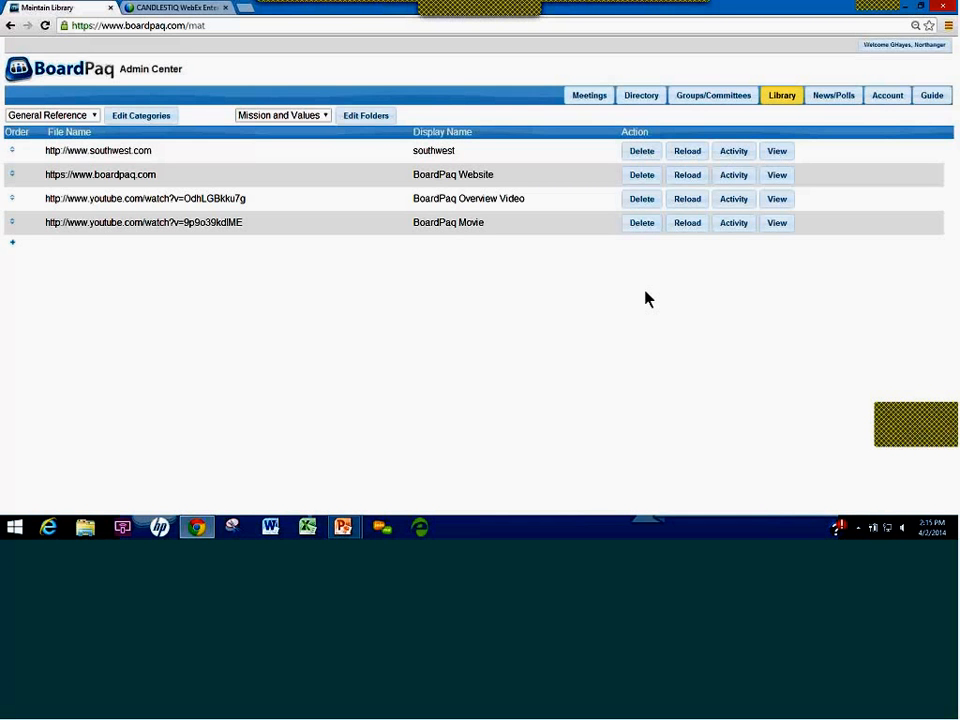
Examine the account settings, including Web App Access and the login and password options.
click(888, 100)
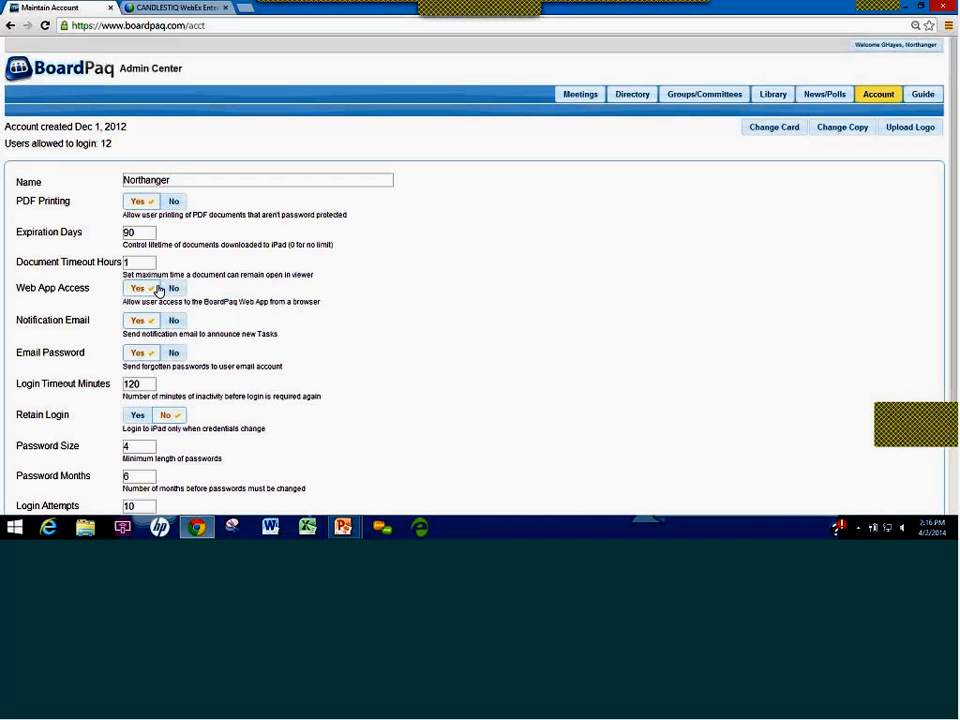
scroll(158, 290, down, 2)
scroll(158, 290, down, 2)
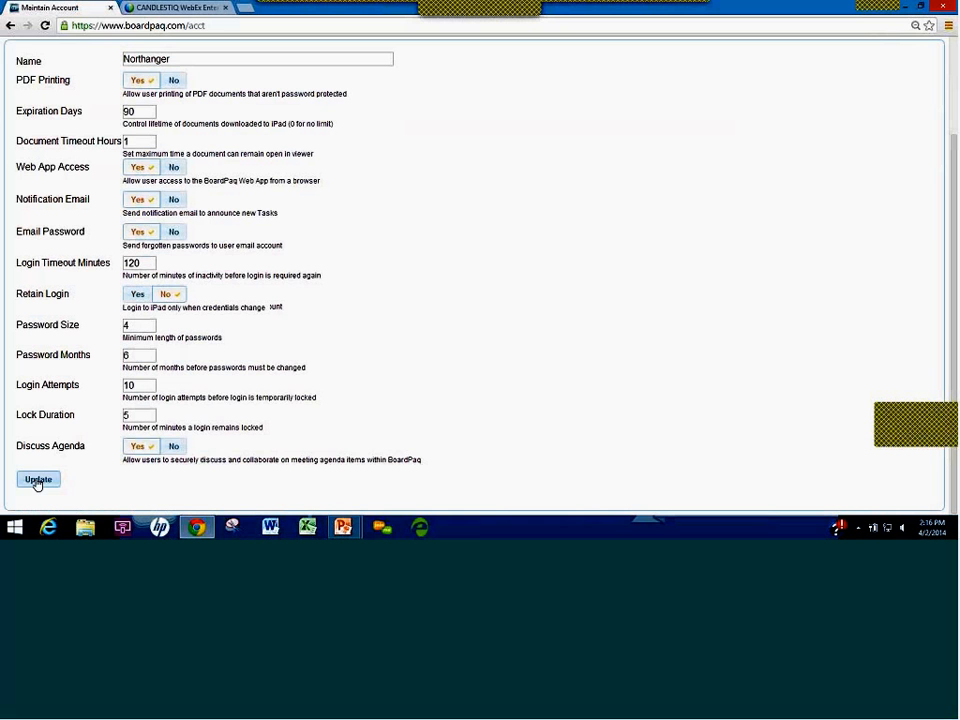
scroll(945, 257, up, 4)
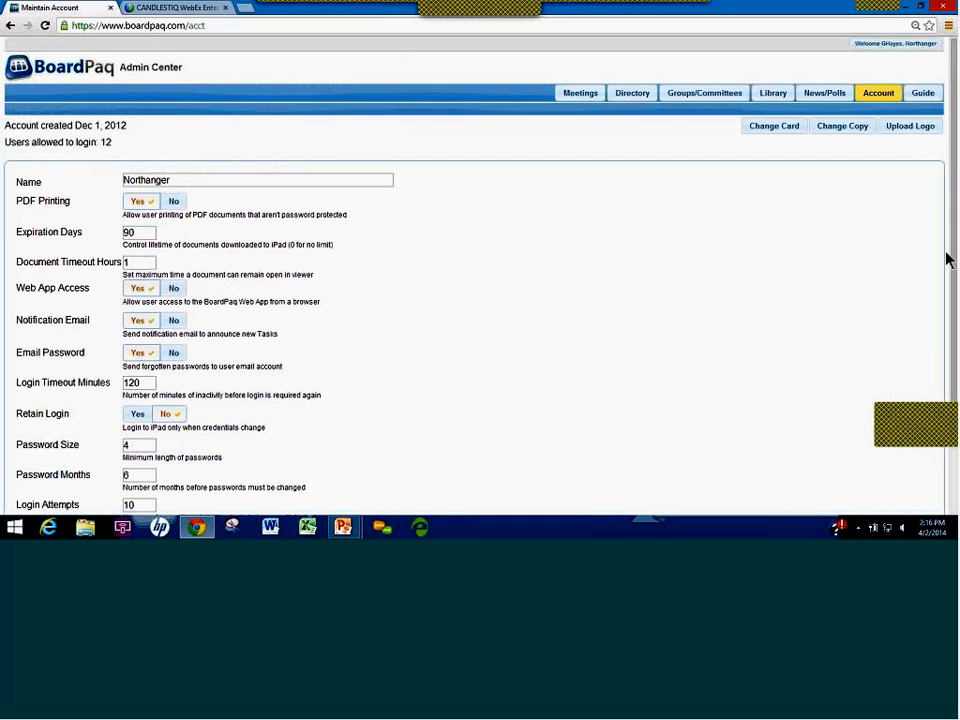
Review the Web App Access options in the Northanger CFO's directory record and close it without saving.
click(632, 96)
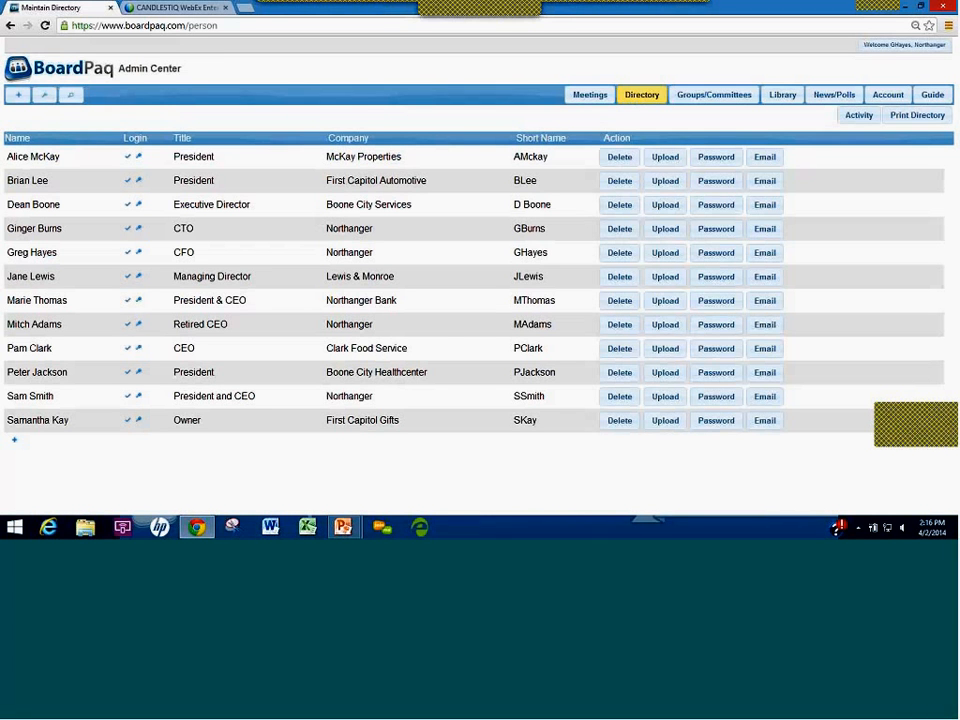
click(88, 258)
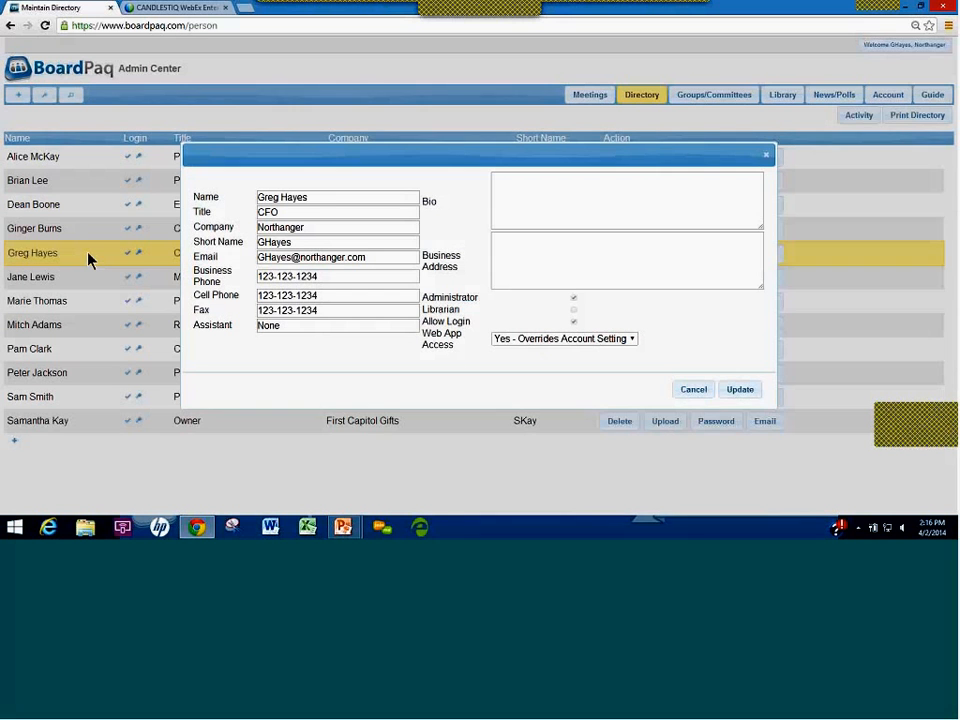
click(600, 342)
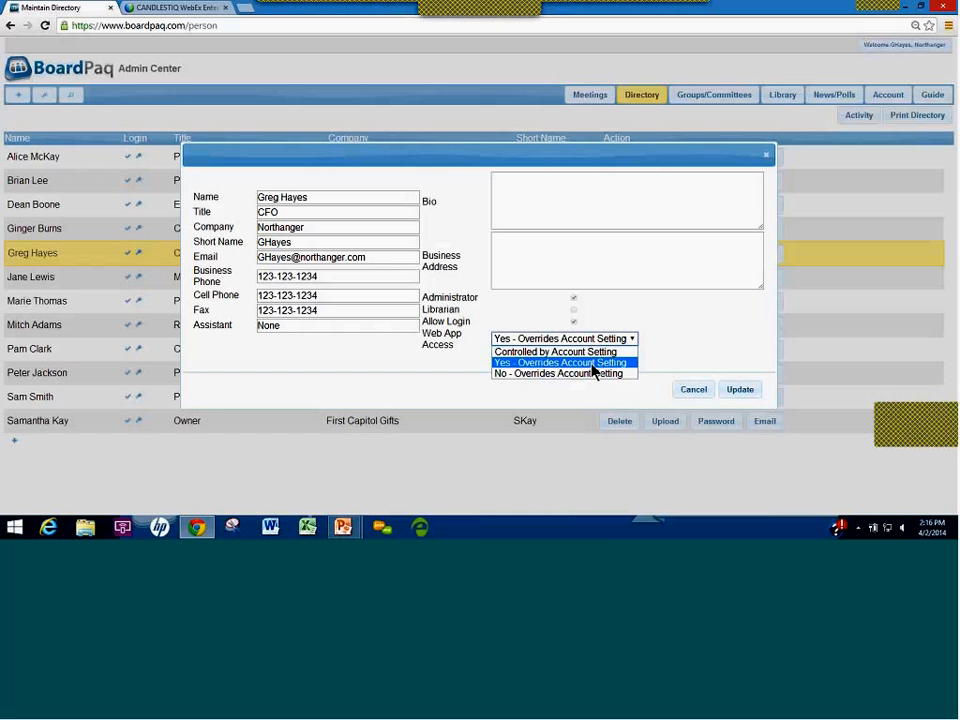
click(592, 364)
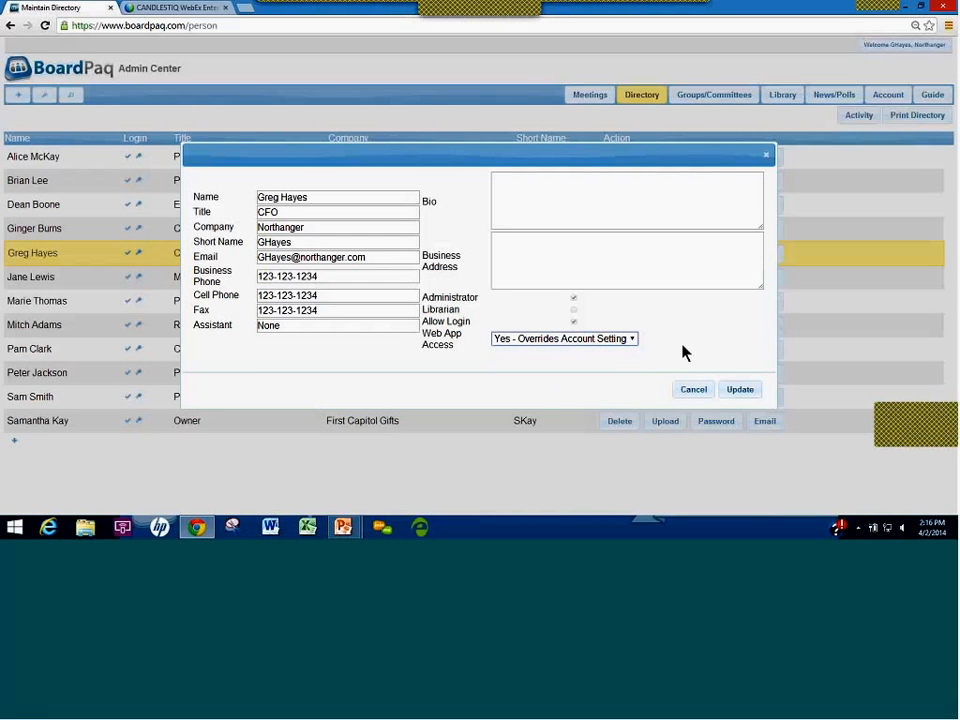
click(690, 389)
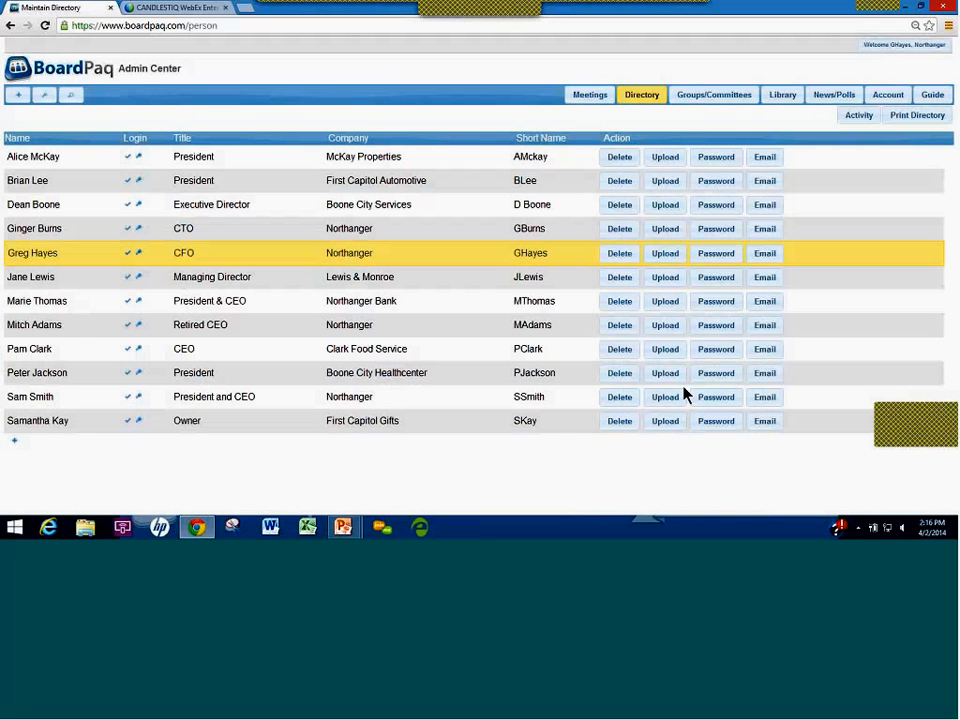
Switch to the BoardPaq Web App and read through the agenda of the April 29 T DEMO Meeting.
click(907, 47)
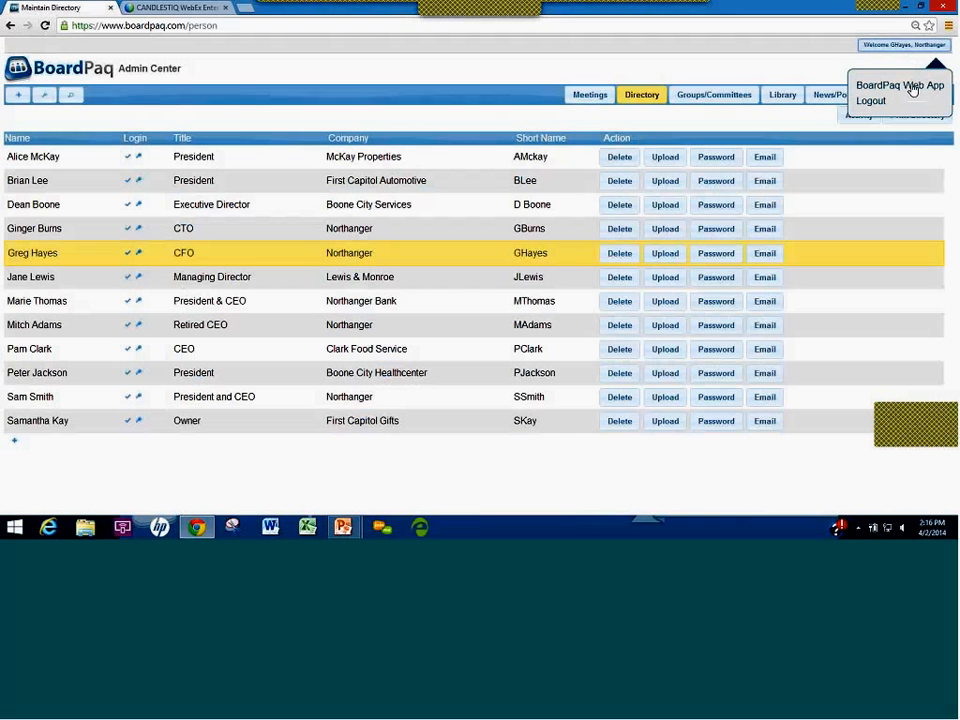
click(912, 89)
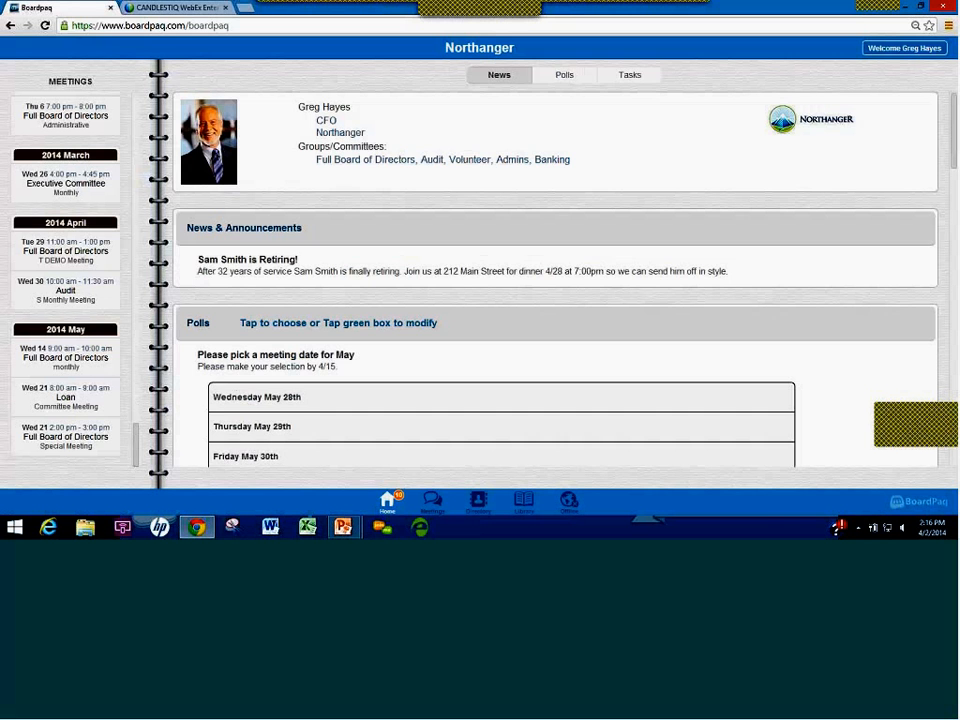
click(70, 254)
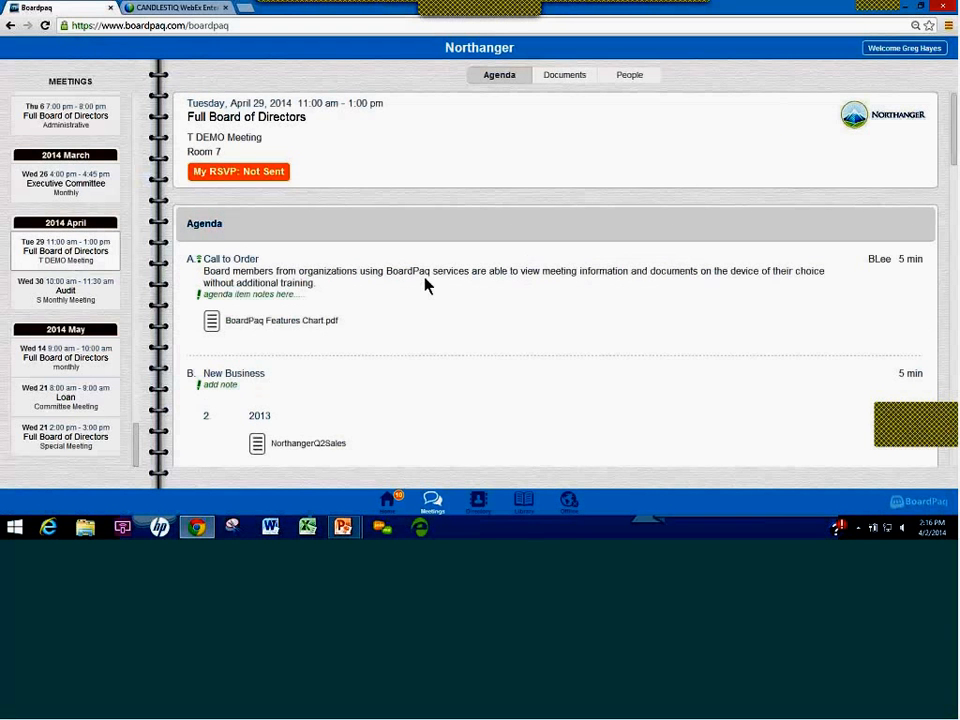
scroll(427, 286, down, 1)
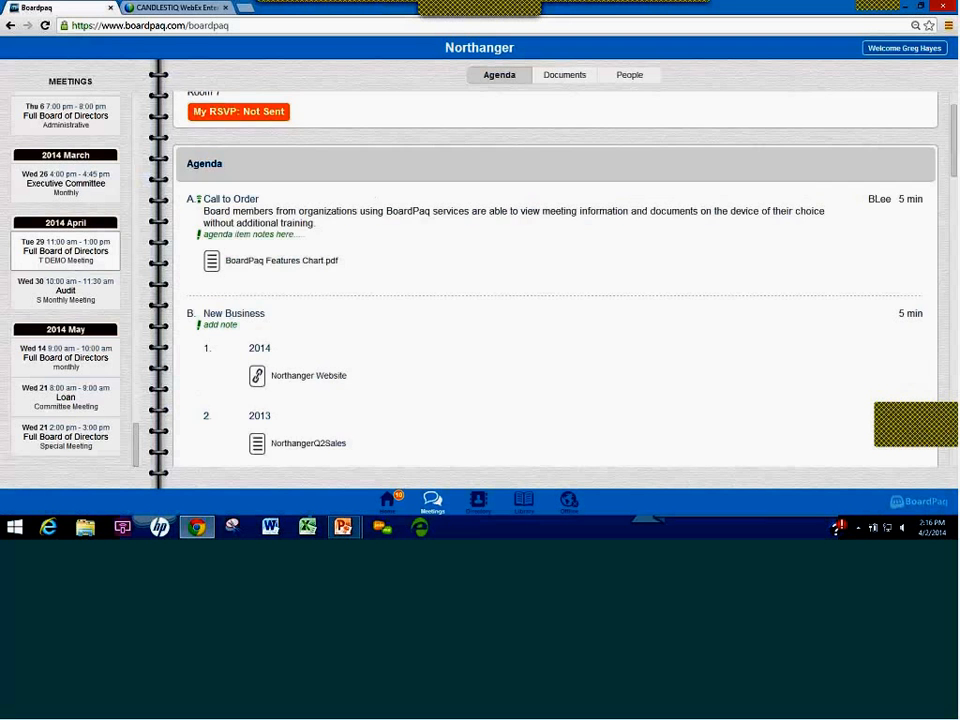
scroll(369, 186, down, 1)
scroll(435, 315, down, 5)
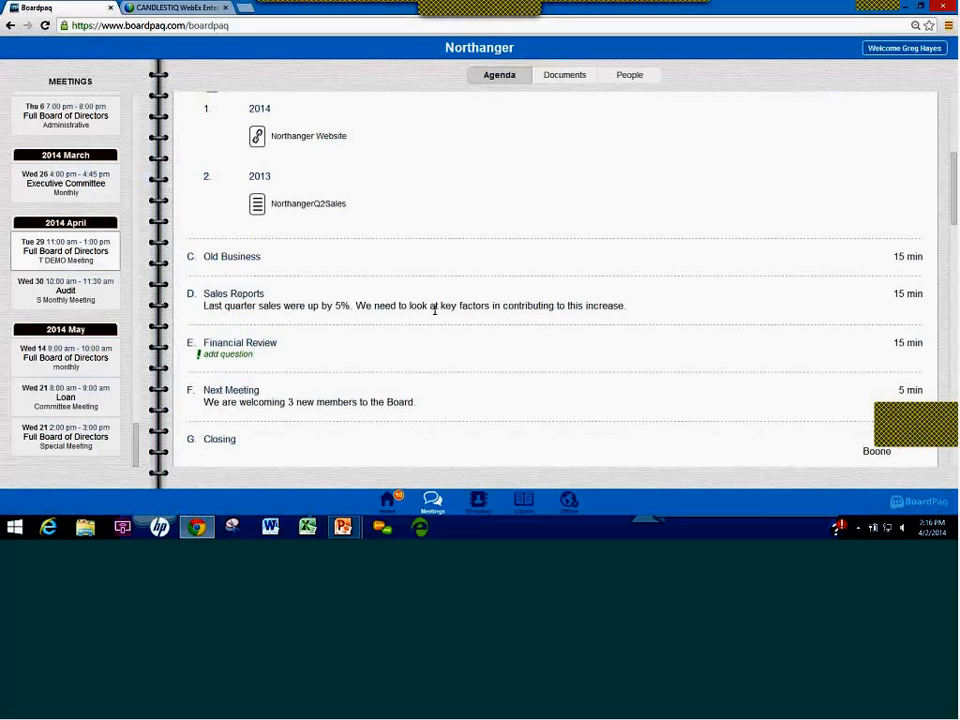
View the 2011 Policies documents in the Web App library and return to the Admin Center.
click(524, 500)
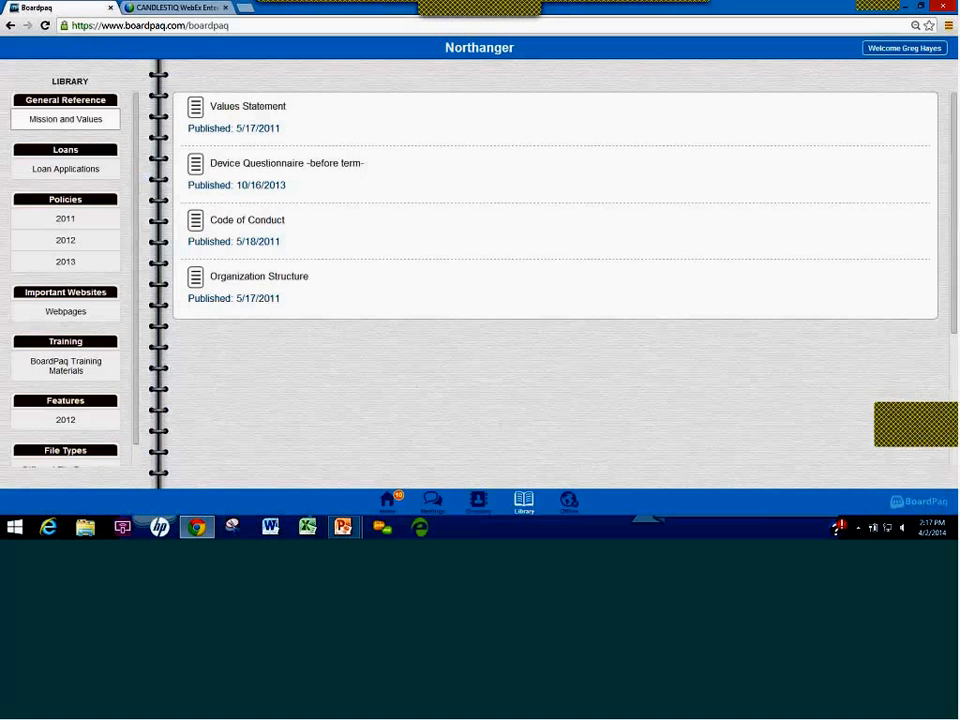
click(96, 219)
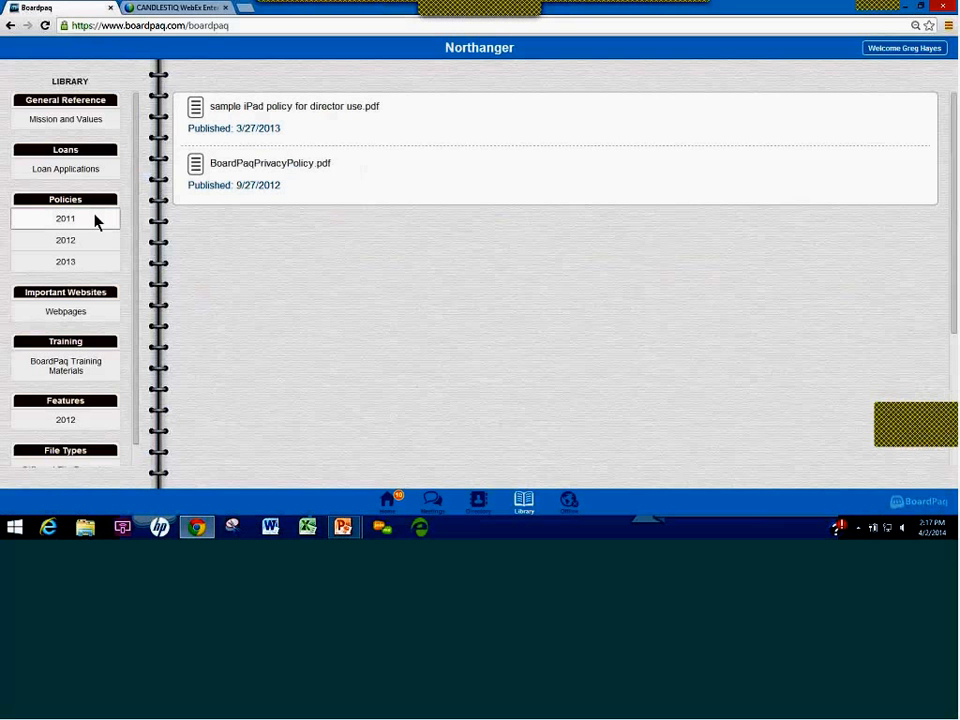
click(912, 52)
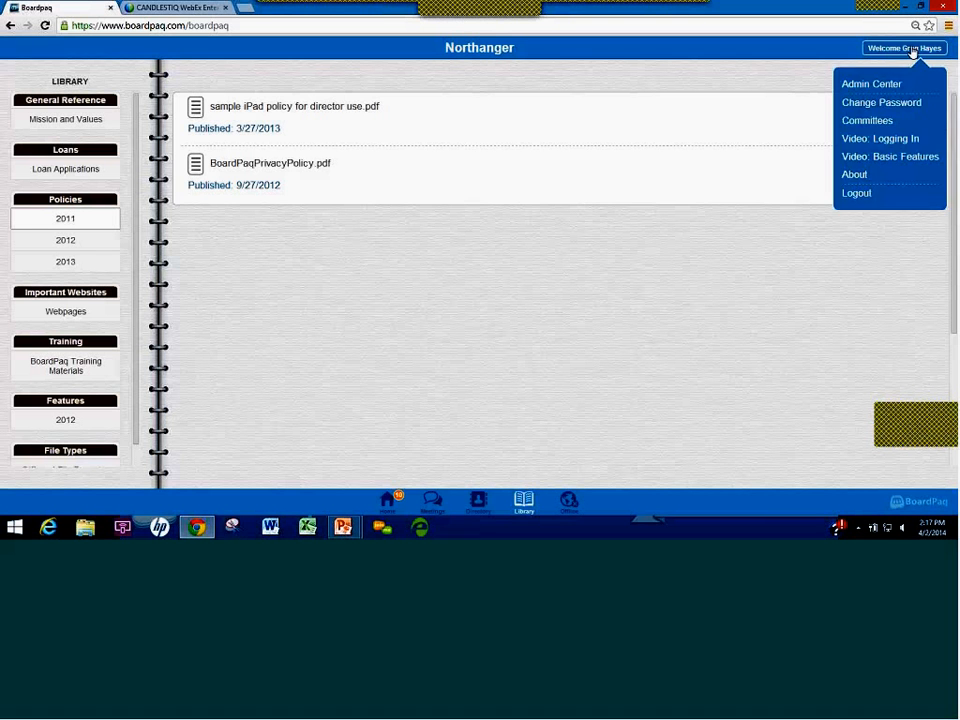
click(874, 85)
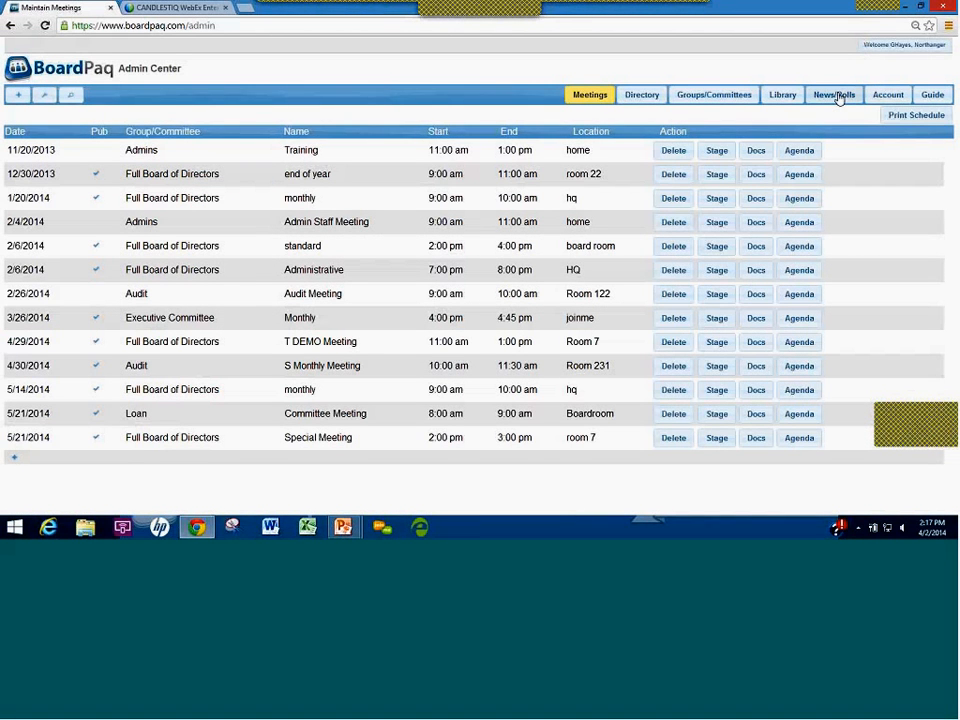
Examine the retirement news item for the Full Board of Directors, including its group choices, and close it without saving.
click(838, 98)
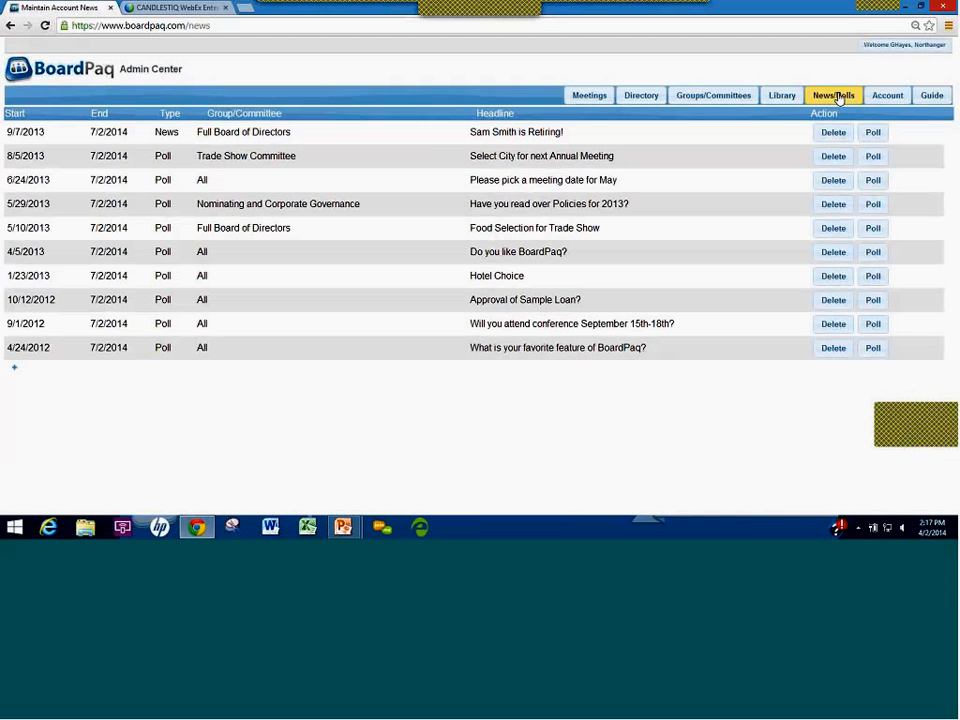
click(423, 136)
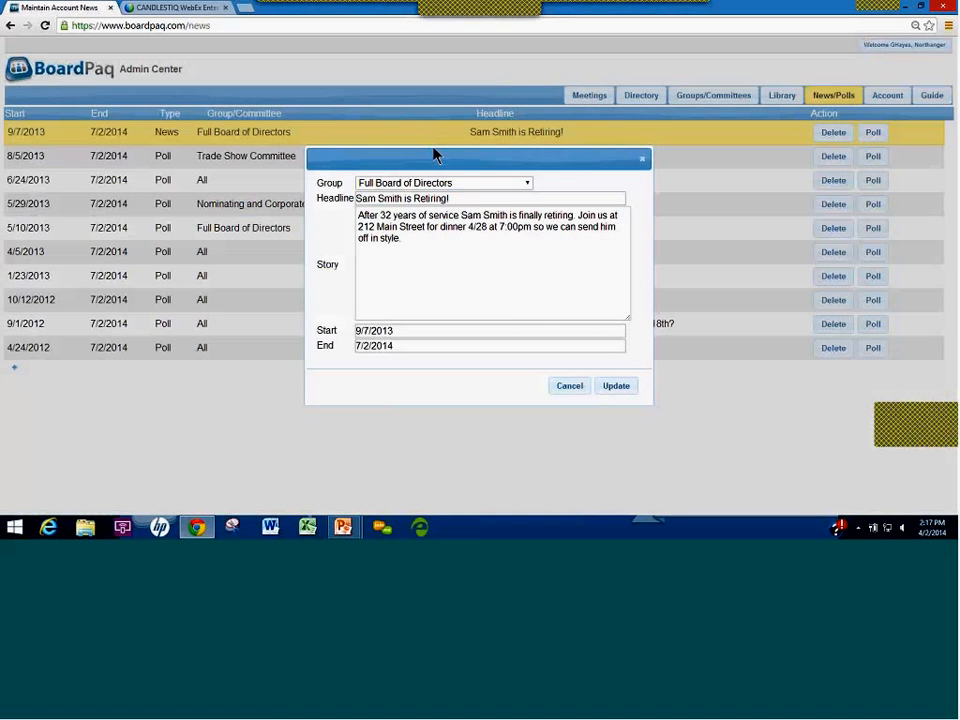
click(512, 185)
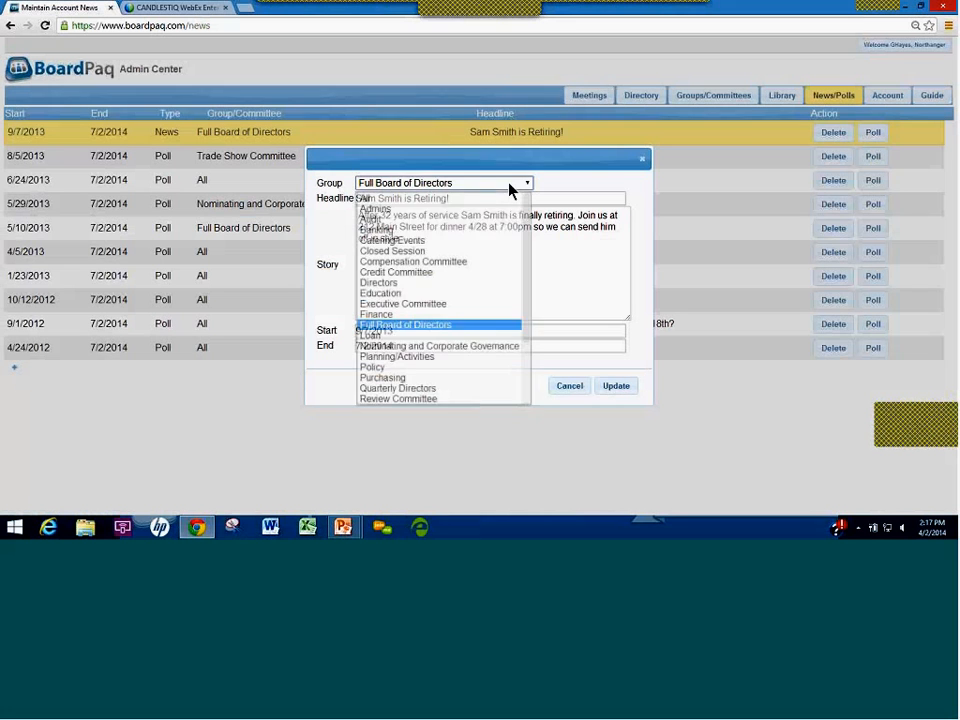
click(506, 326)
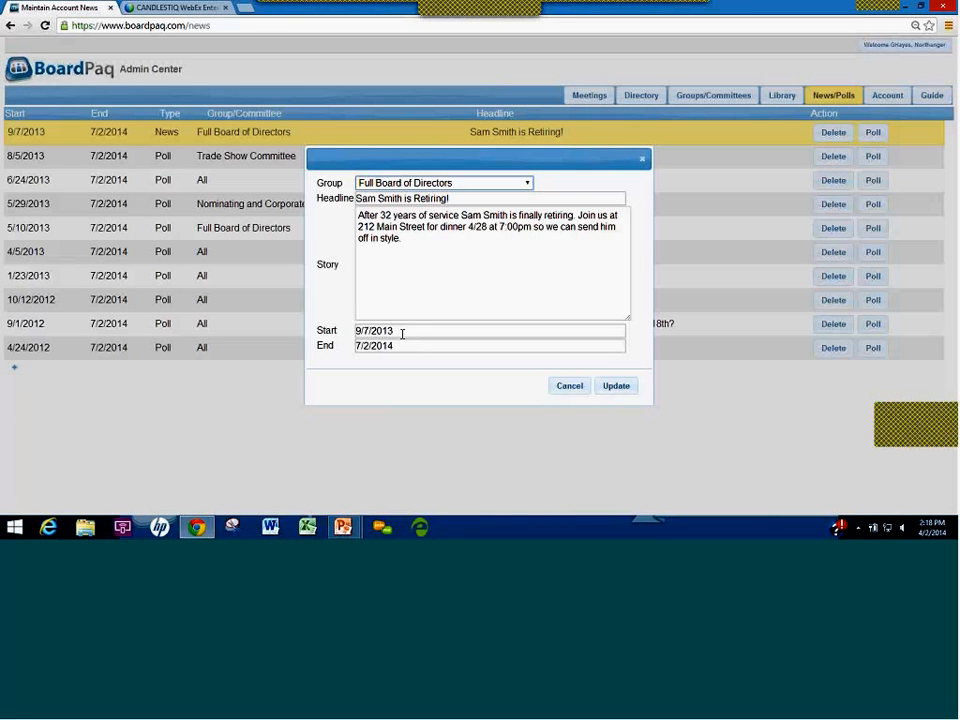
click(566, 389)
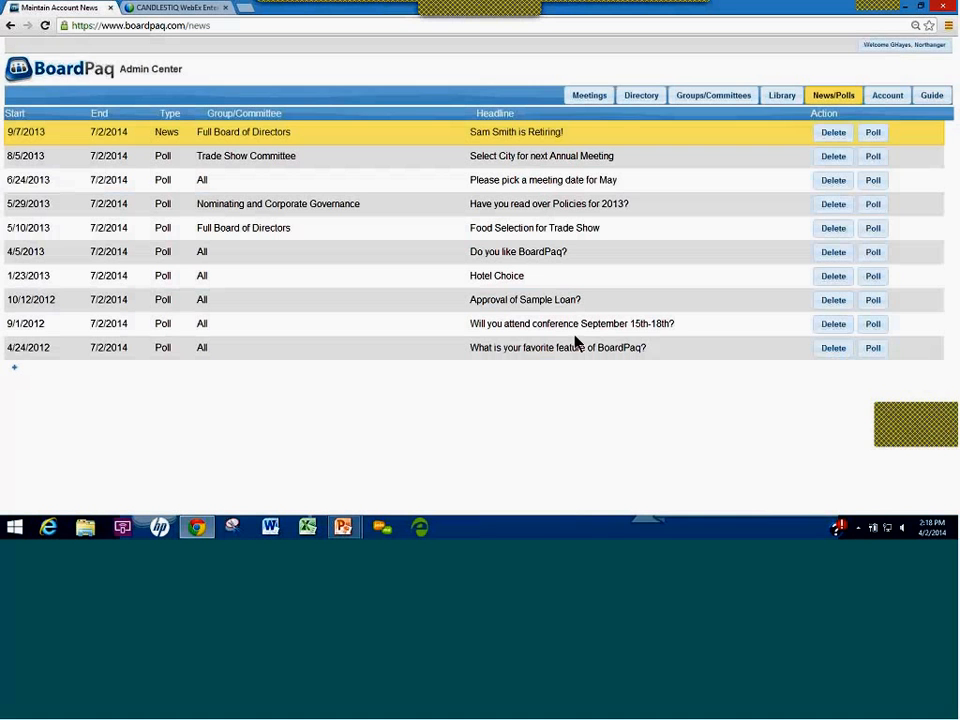
Examine the "Please pick a meeting date for May" poll entry, try editing its story text, and discard the edit.
click(576, 184)
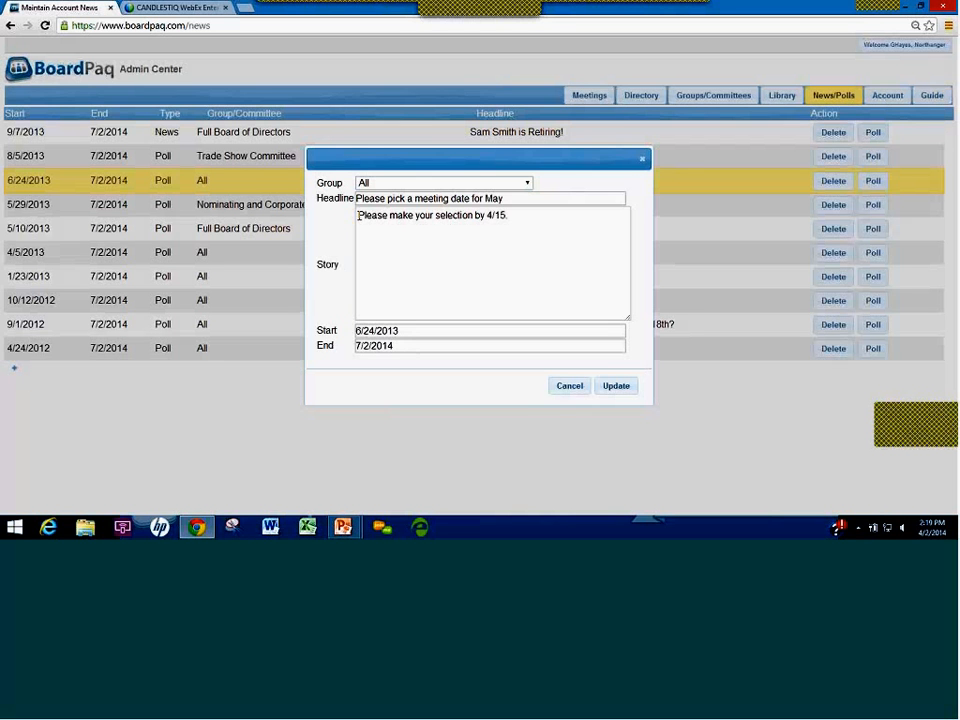
drag(358, 216, 538, 214)
click(538, 214)
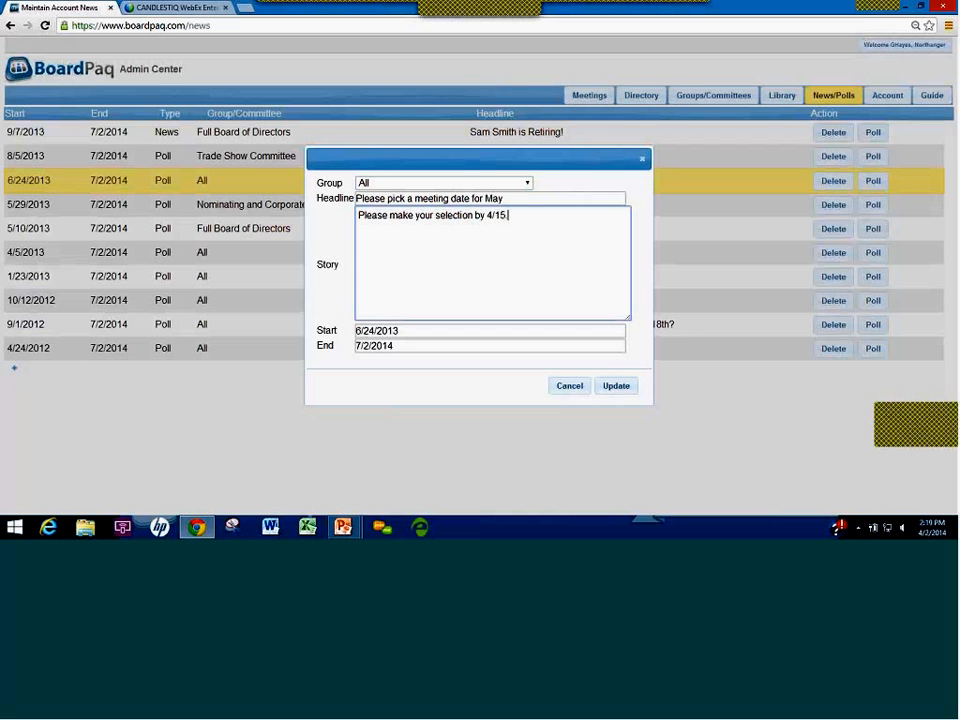
text(.)
click(566, 386)
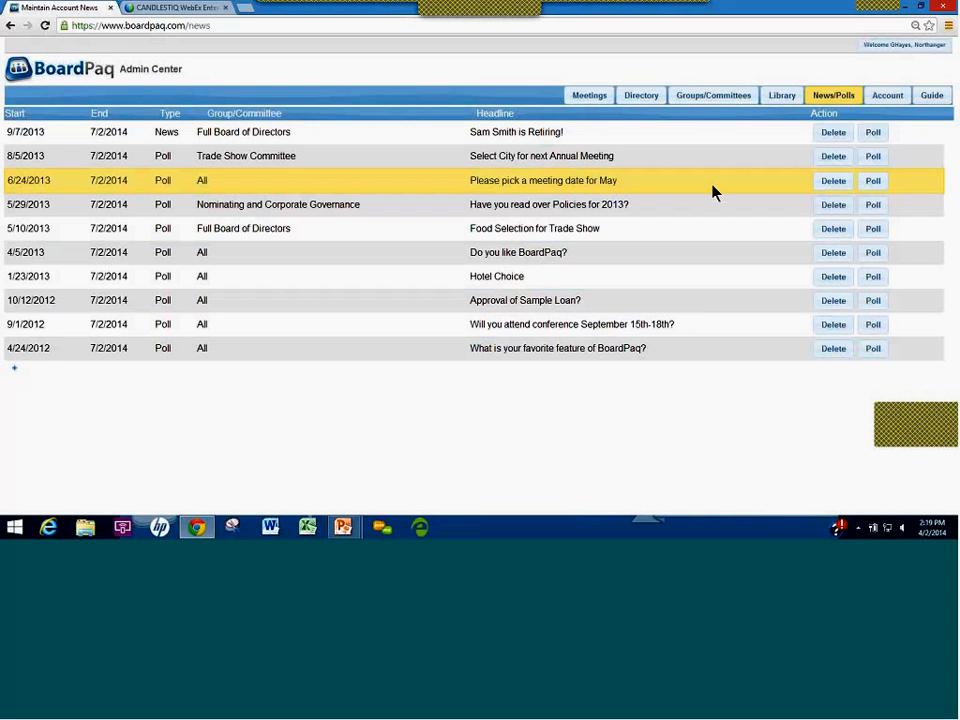
Open the choices of the May meeting date poll and try out adding a choice without saving it.
click(871, 186)
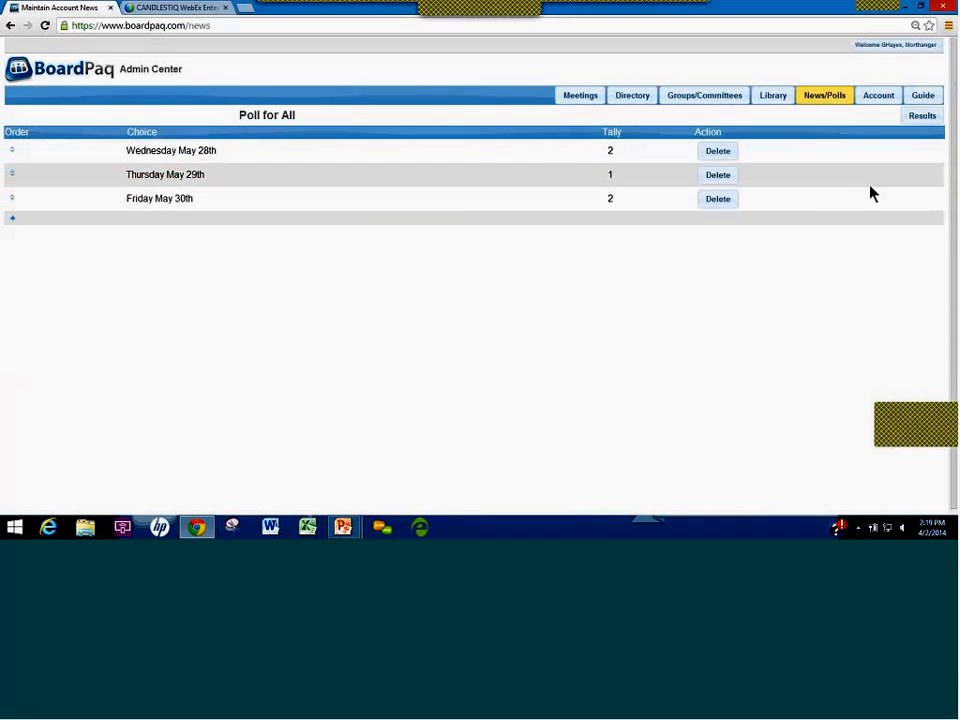
click(169, 221)
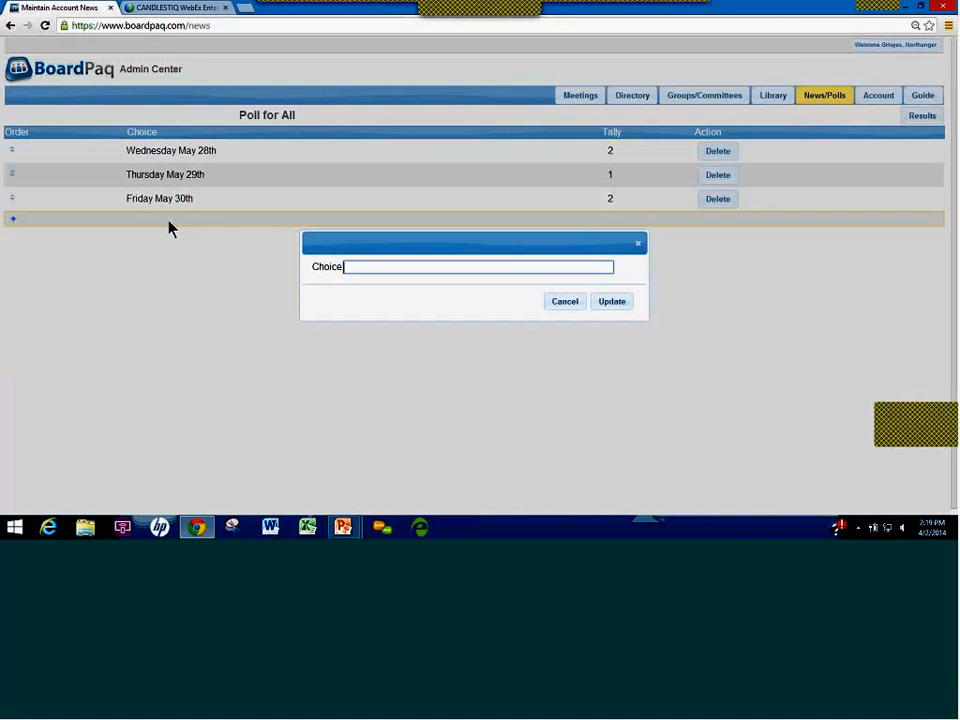
text(M)
text(es)
click(563, 302)
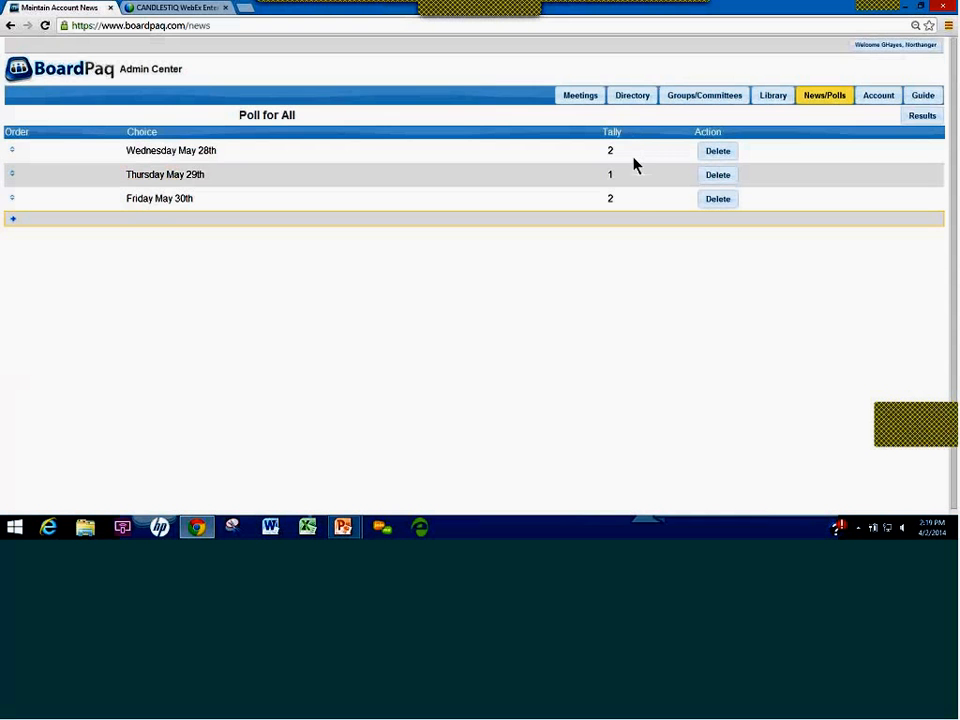
View the poll results showing who voted for each May meeting date and close them.
click(915, 117)
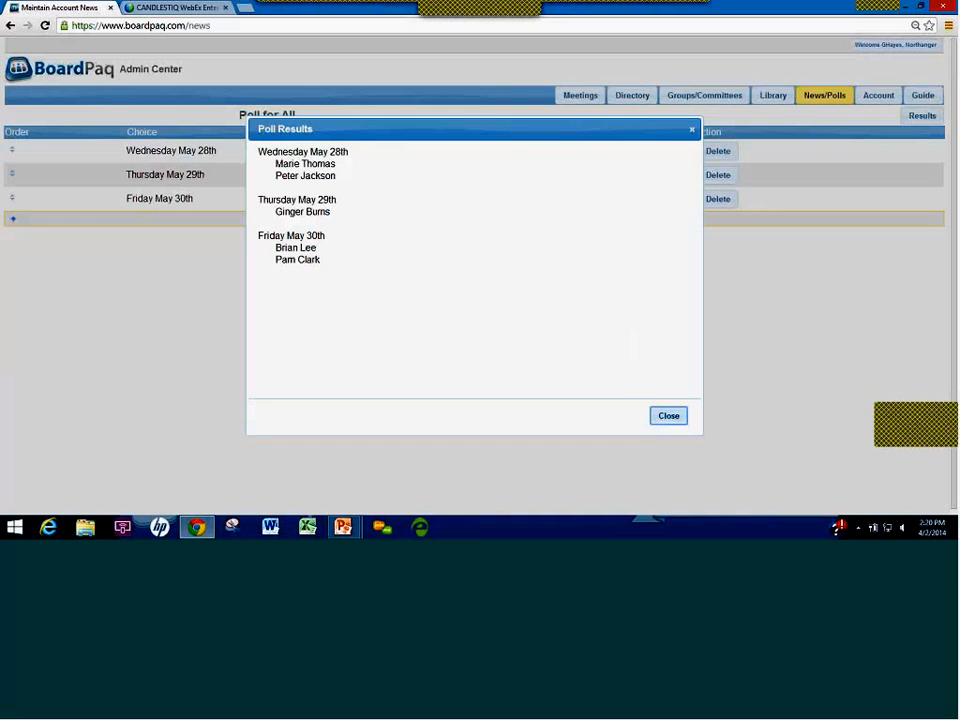
click(668, 415)
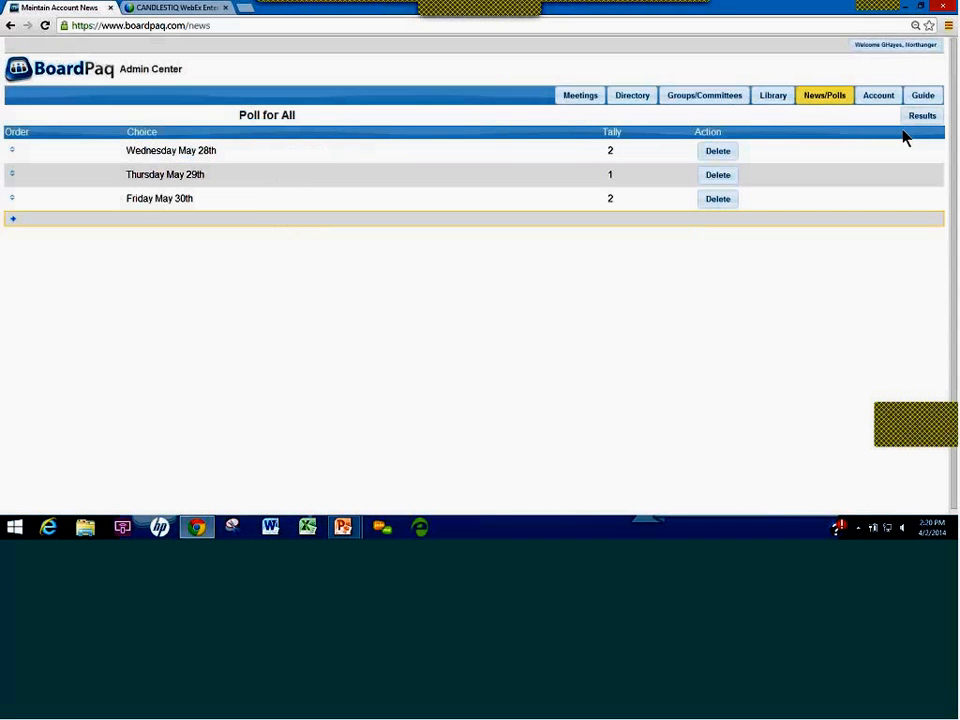
click(922, 116)
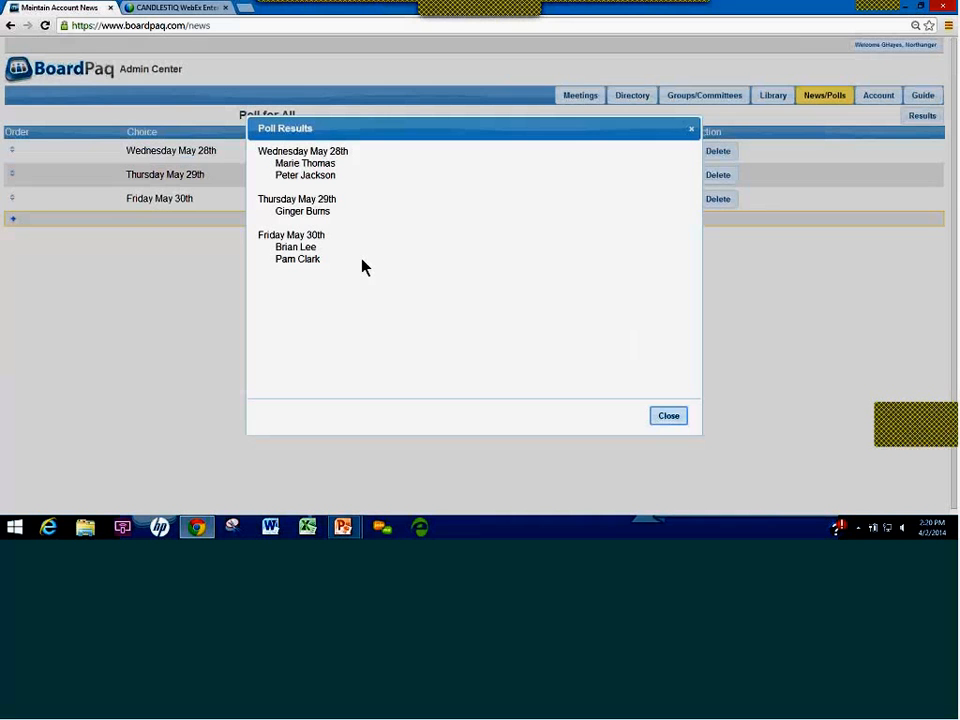
click(668, 417)
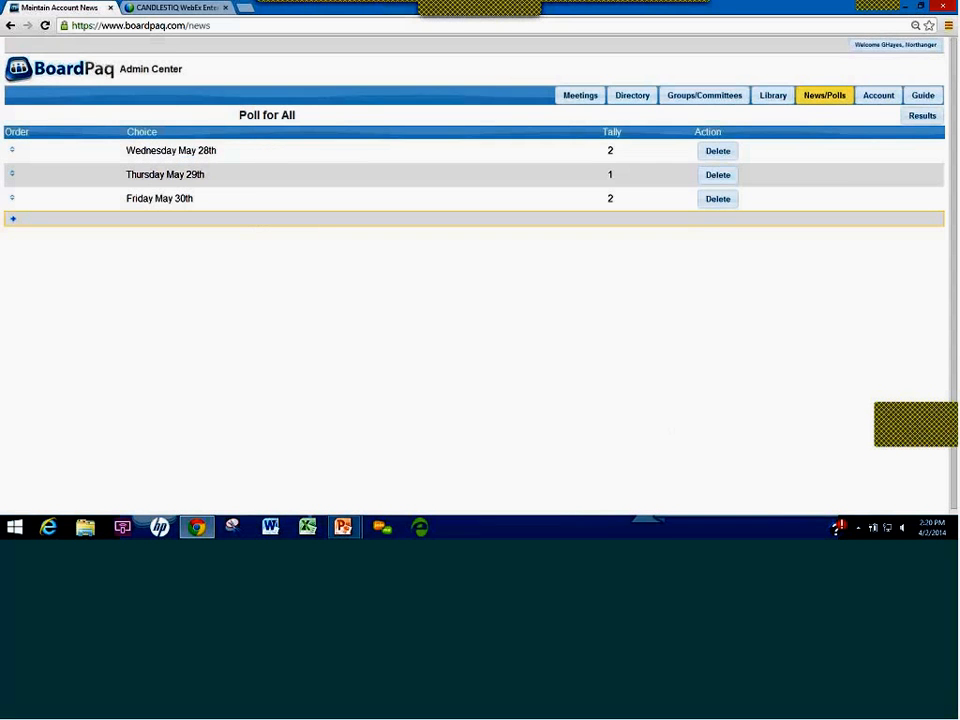
Leave the poll and open the document list of the 4/29/2014 T DEMO Meeting.
click(817, 98)
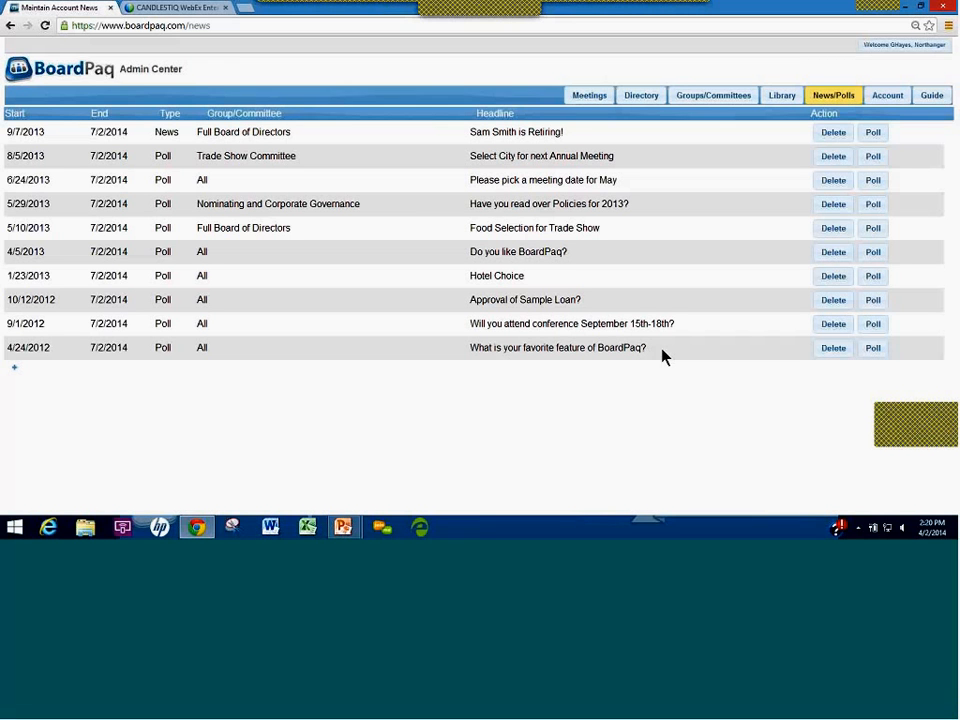
click(587, 96)
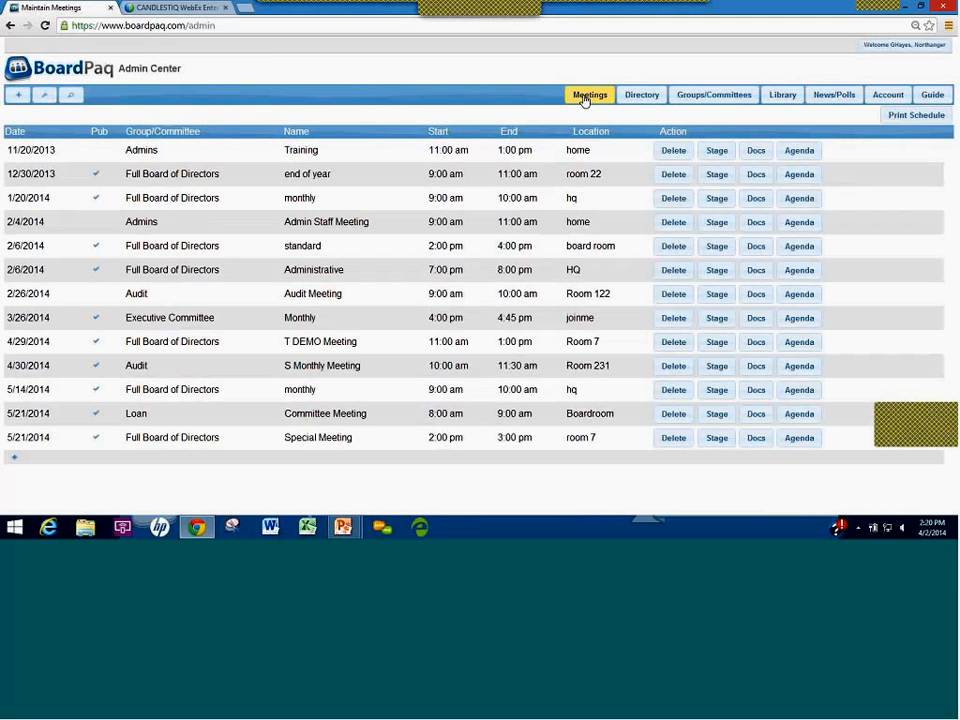
click(757, 343)
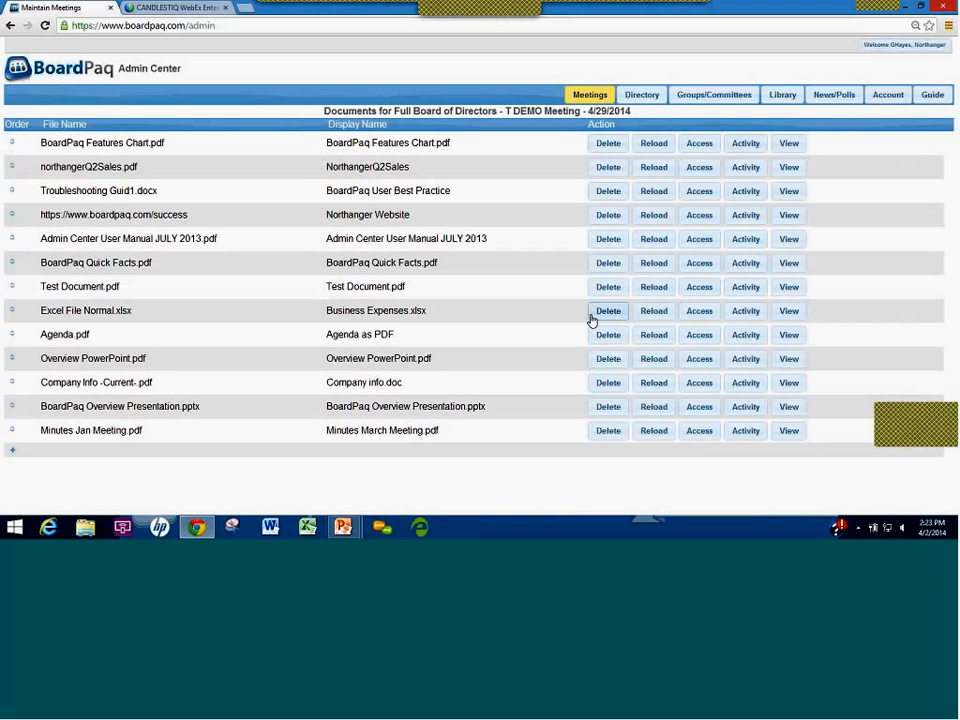
Look through the account settings down to the Discuss Agenda option.
click(897, 96)
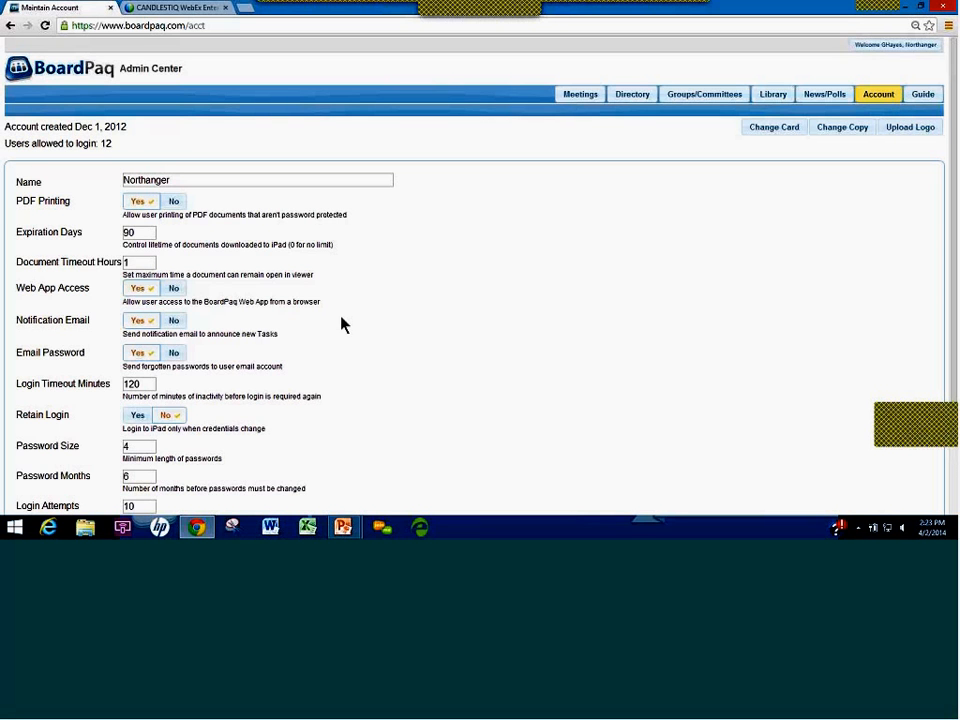
scroll(341, 323, down, 1)
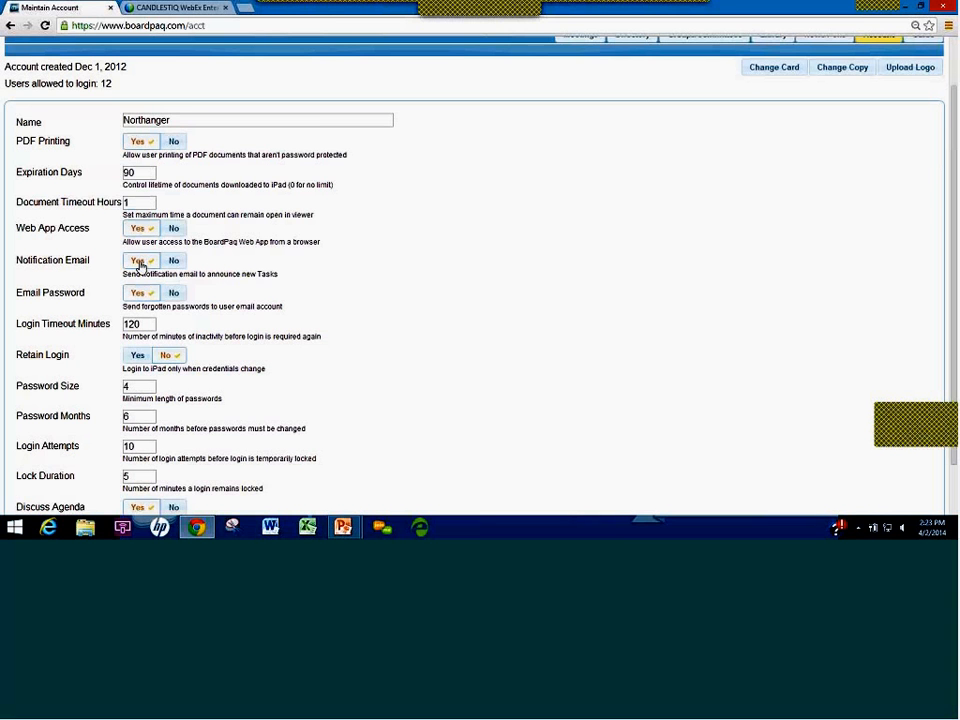
scroll(141, 265, down, 2)
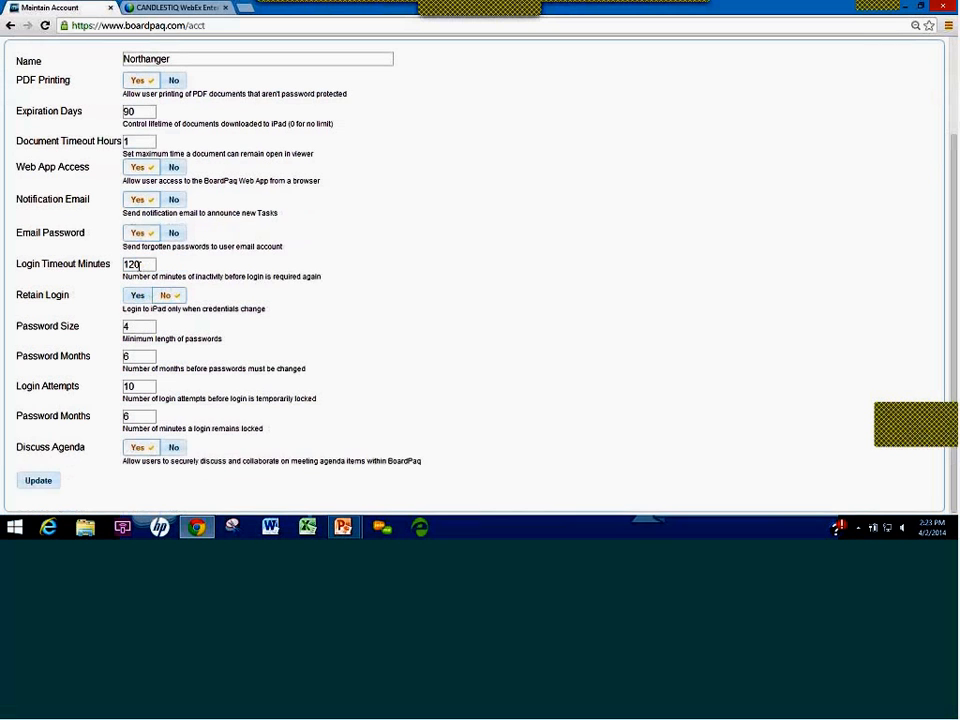
Save the account settings and return to the meetings list.
click(38, 480)
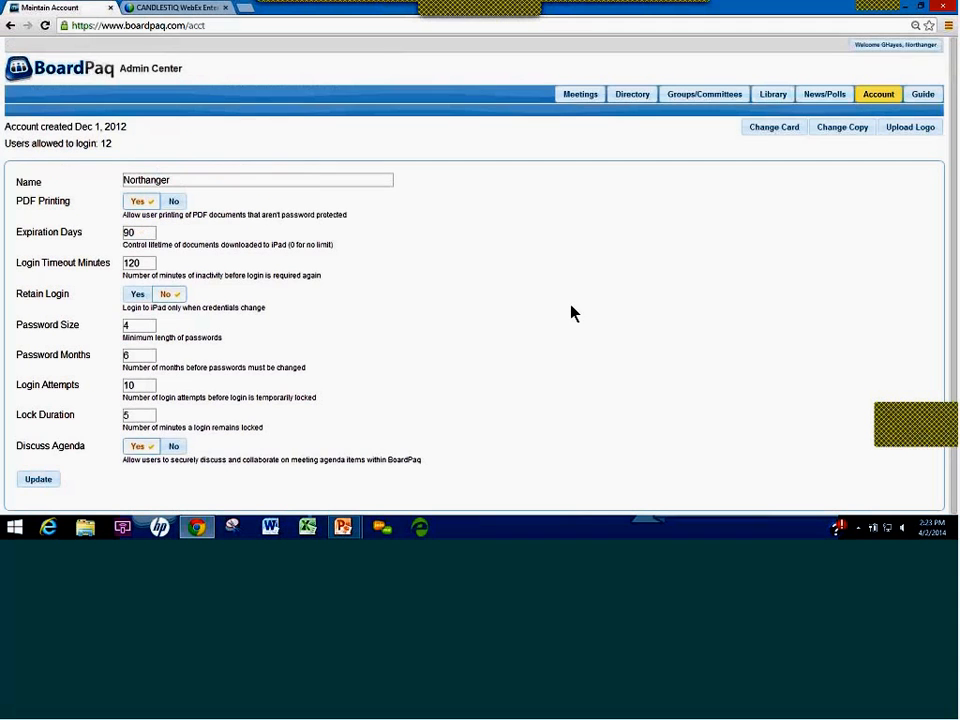
click(582, 96)
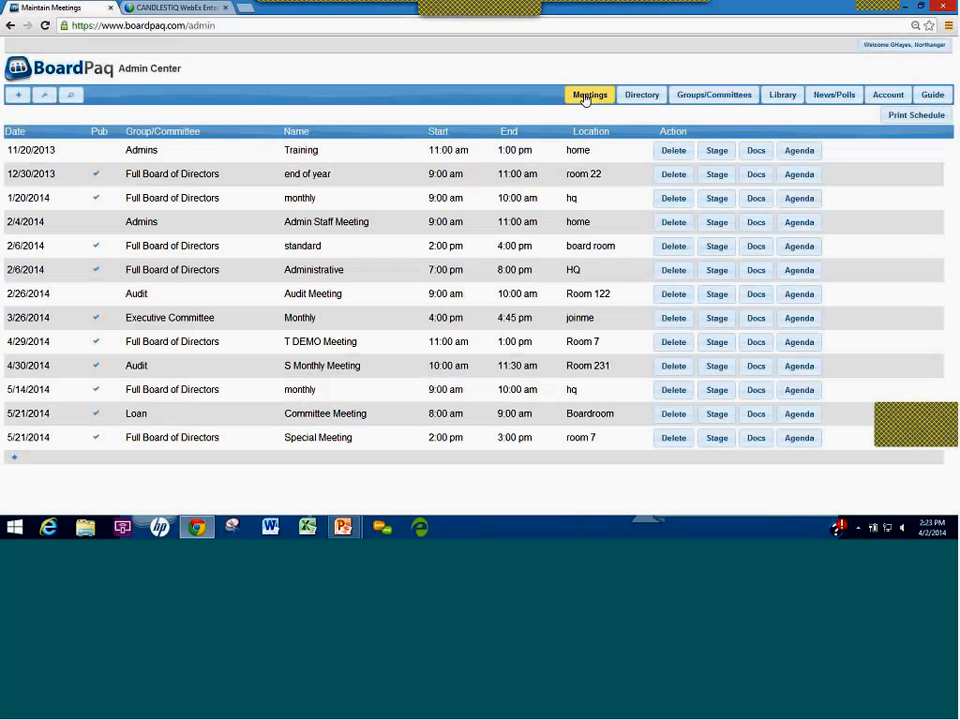
Review the publishing, discussion and stage options of the 4/29/2014 T DEMO Meeting and leave them without saving.
click(716, 343)
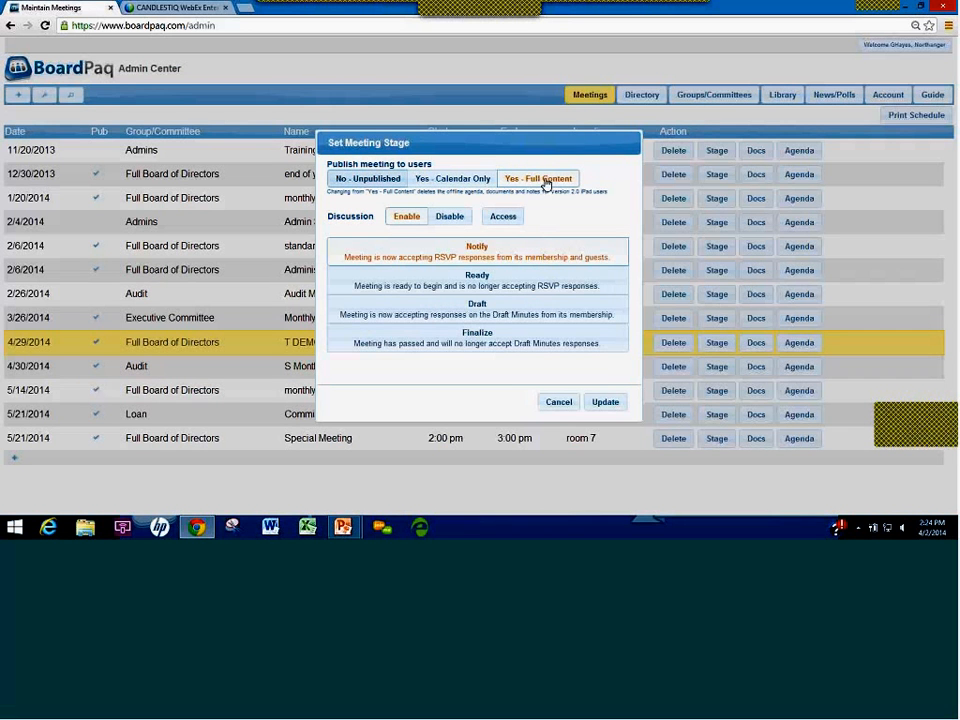
click(605, 340)
click(603, 400)
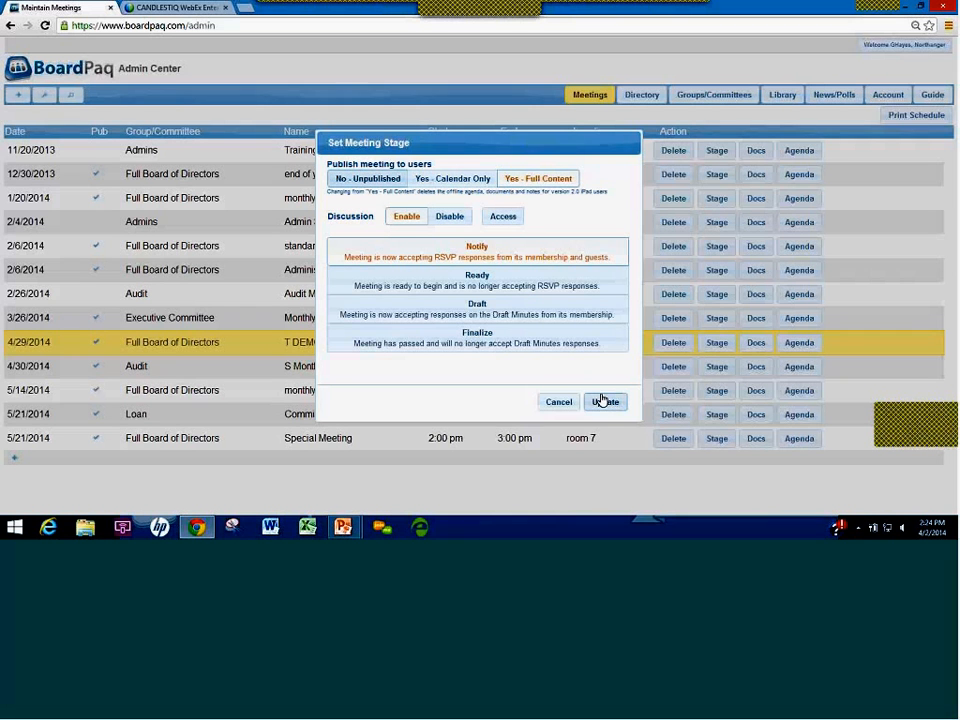
click(560, 404)
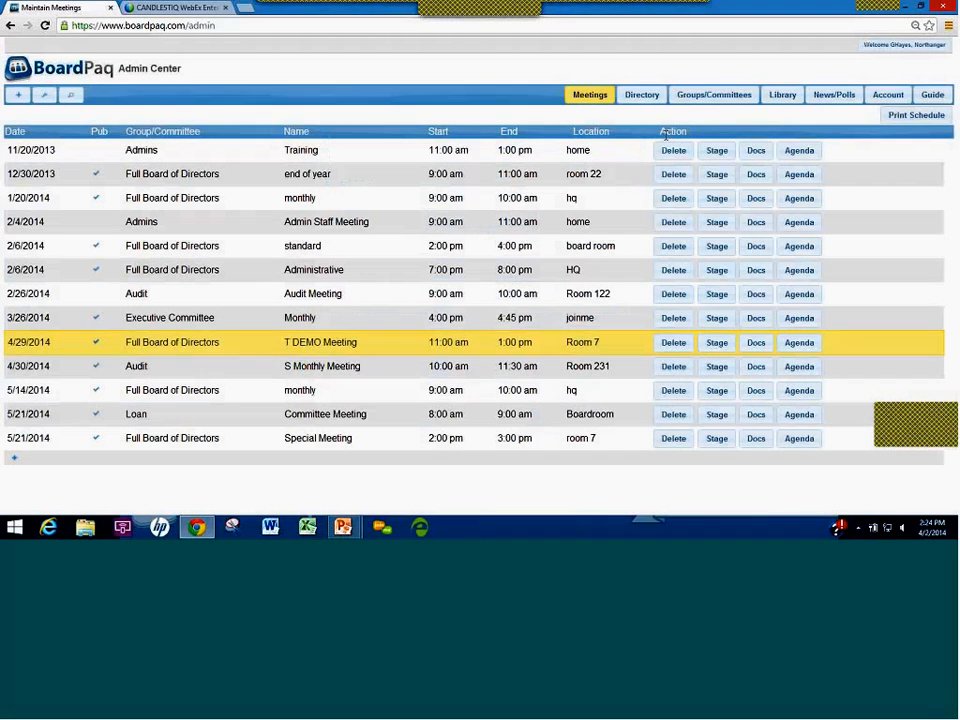
Open the email form for the Compensation Committee and close it without sending.
click(705, 98)
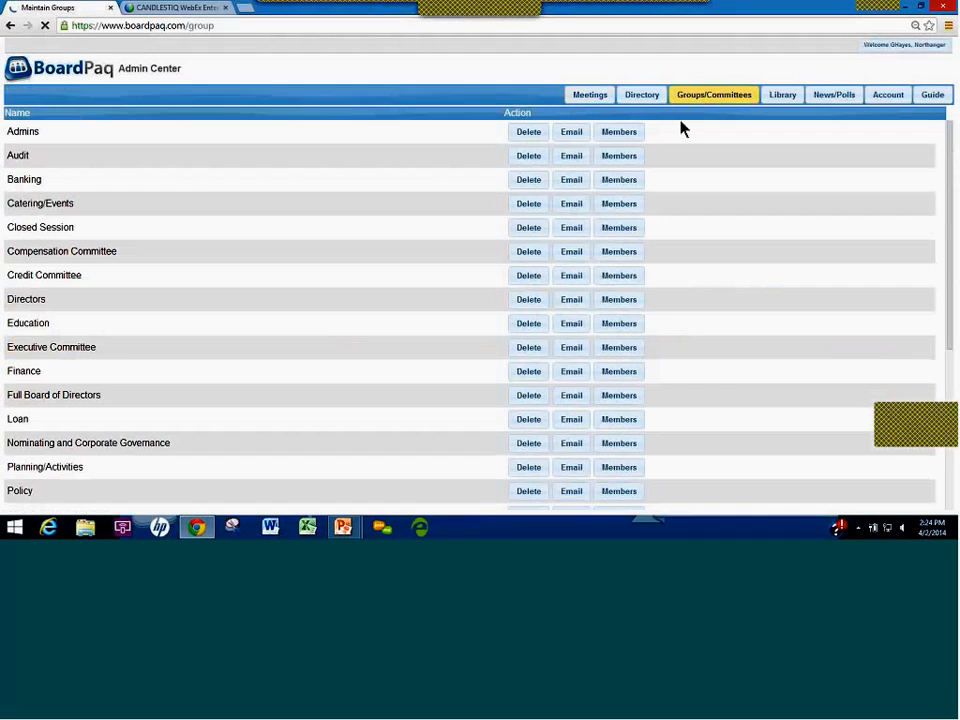
click(571, 252)
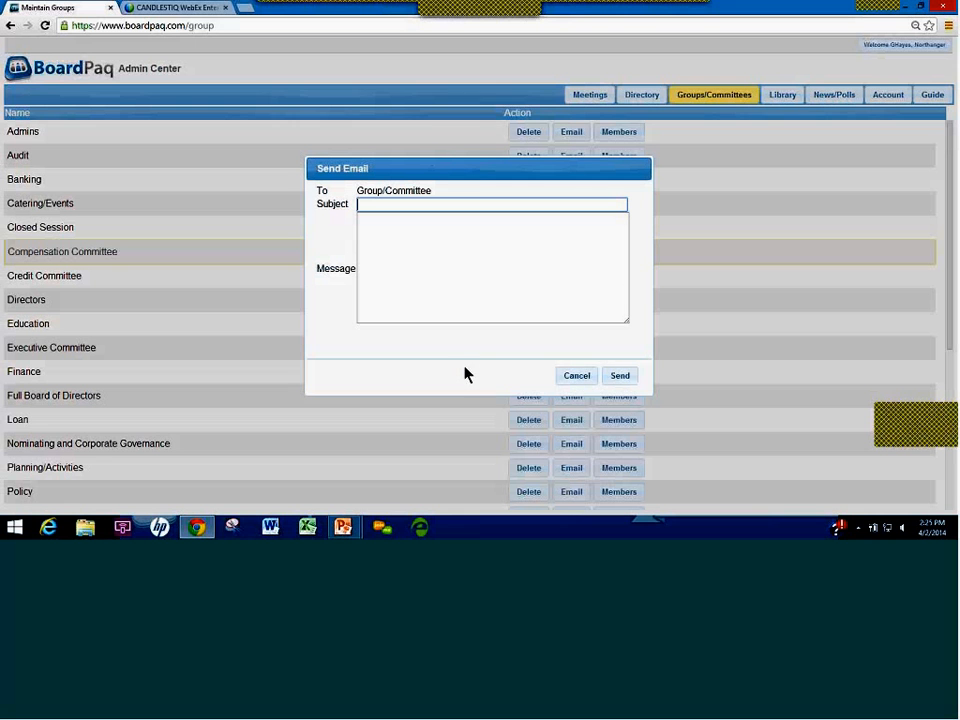
click(569, 378)
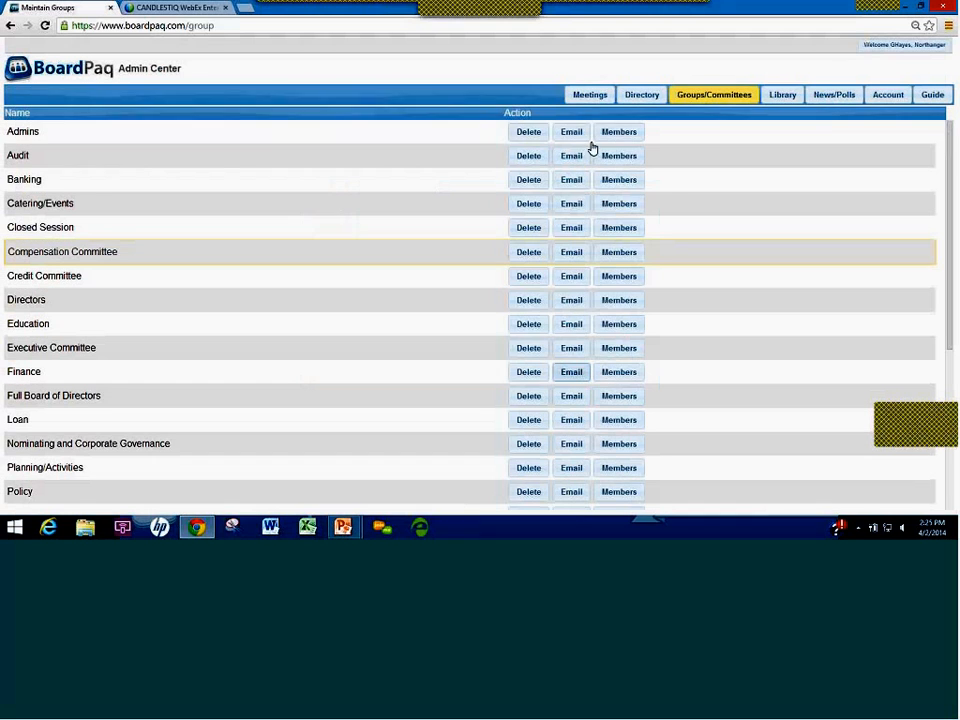
Disable discussion in the stage settings of the 4/29/2014 T DEMO Meeting and review its member access list.
click(590, 96)
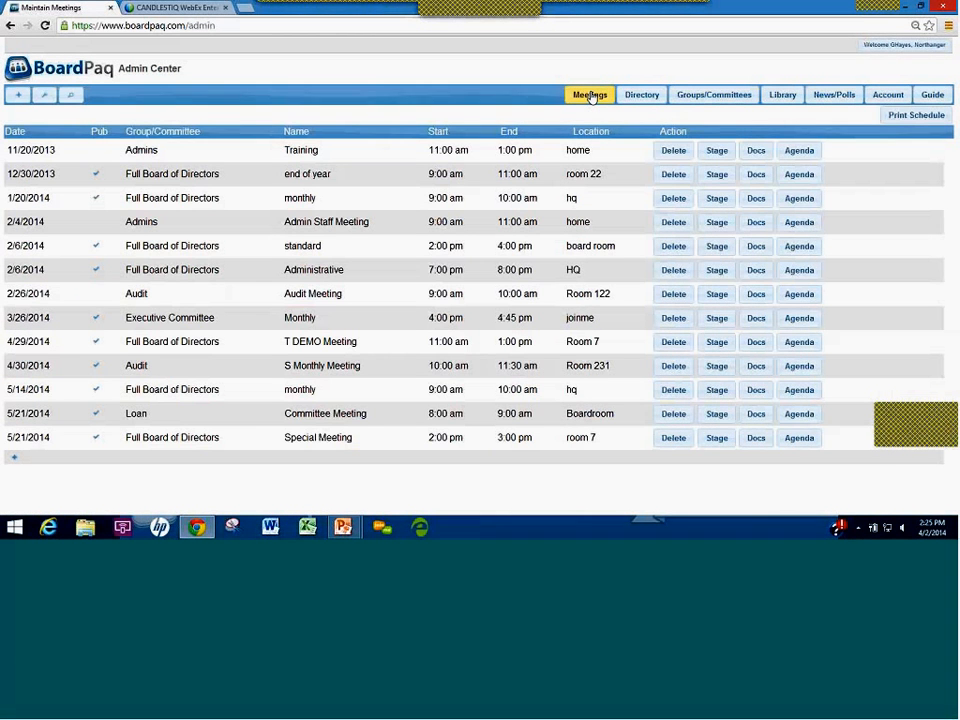
click(717, 342)
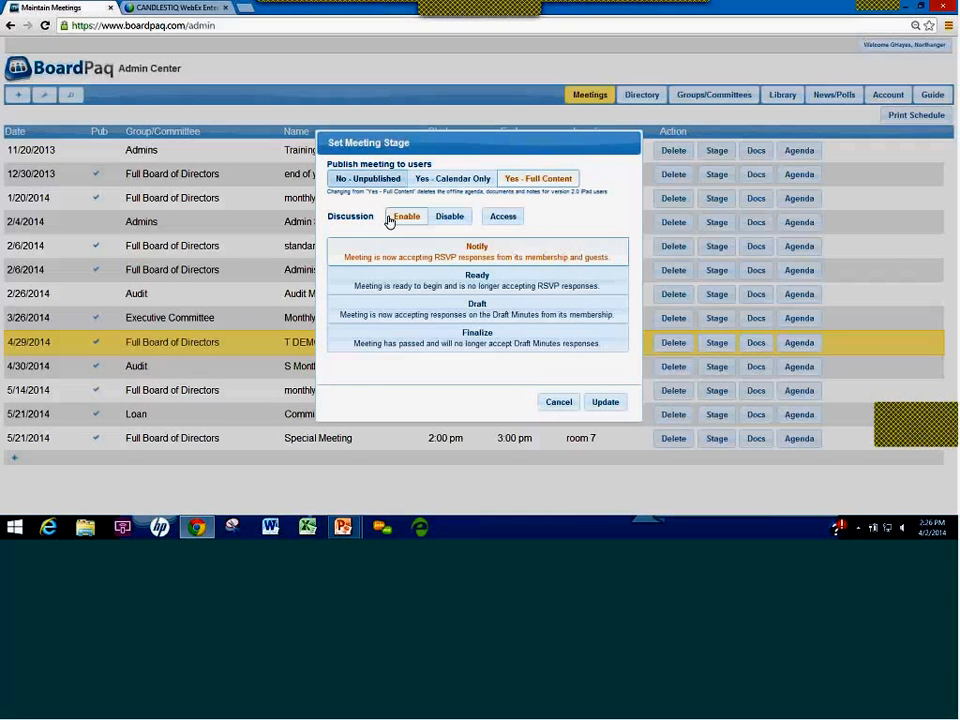
click(450, 218)
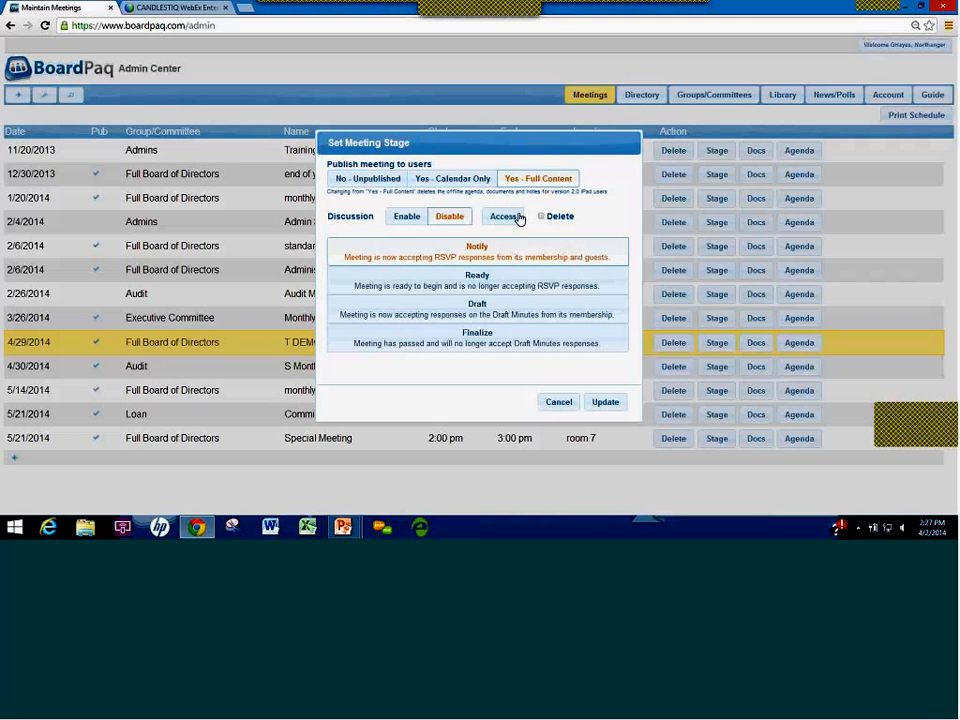
click(503, 217)
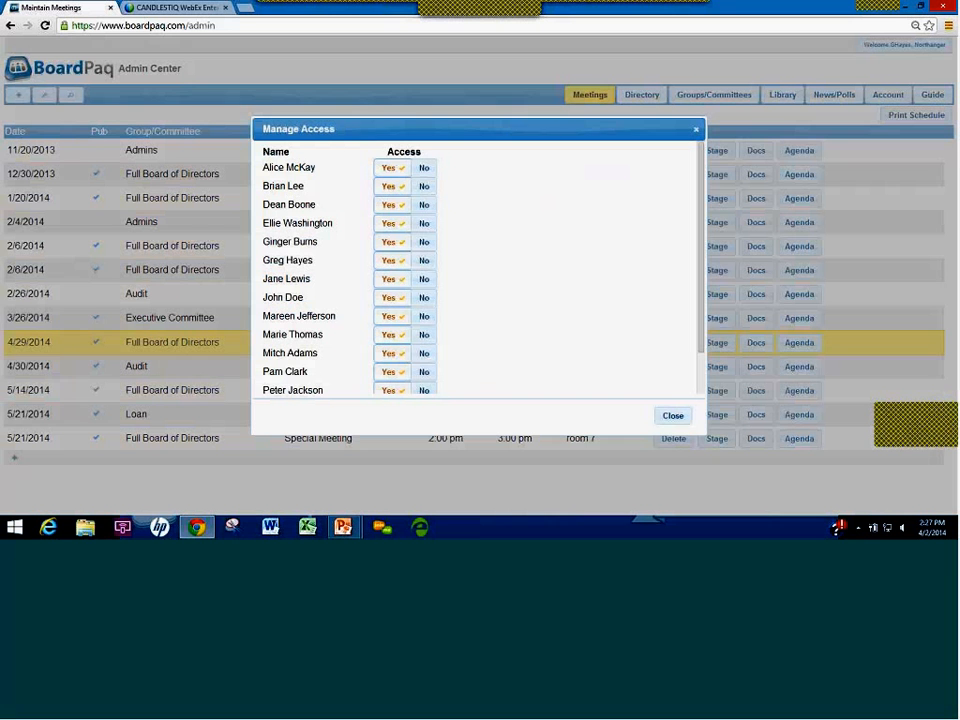
click(675, 420)
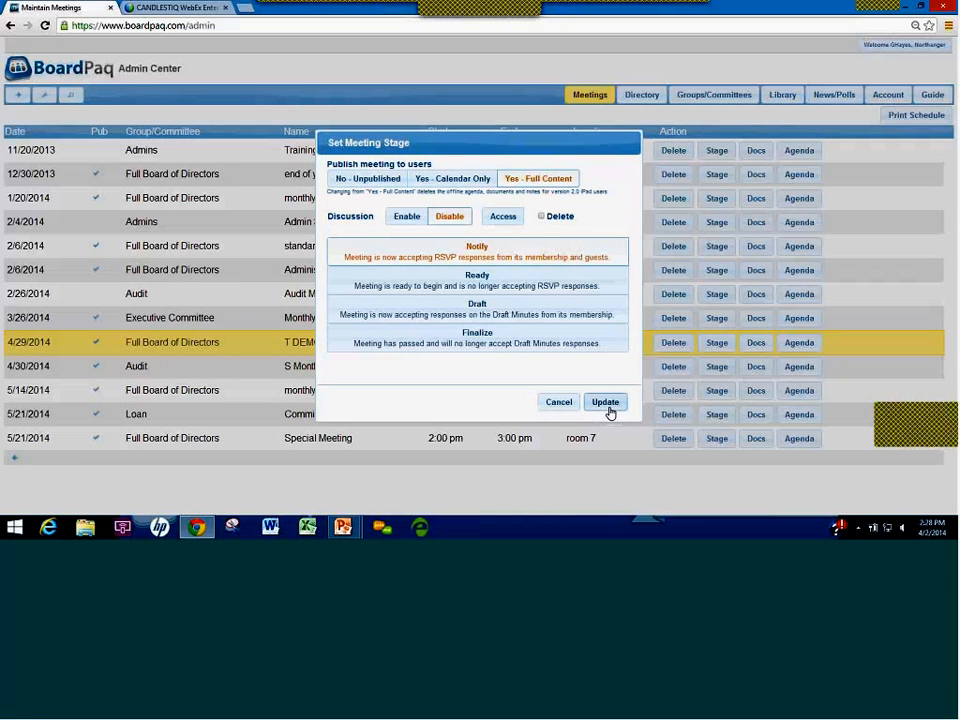
Set the T DEMO Meeting's stage to Ready and save the stage settings.
click(507, 285)
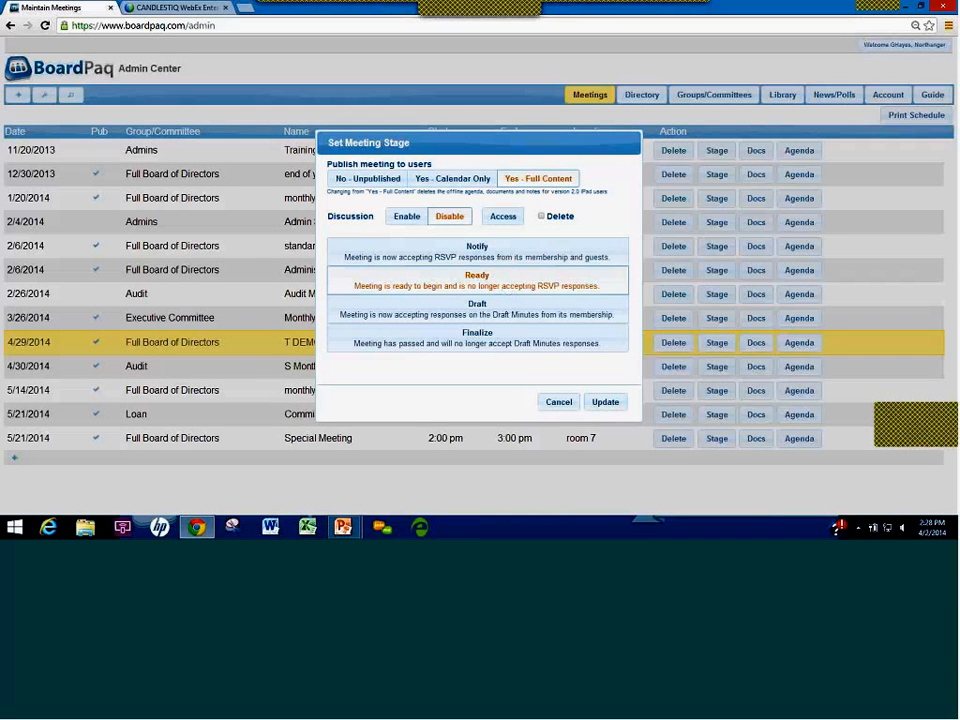
click(607, 403)
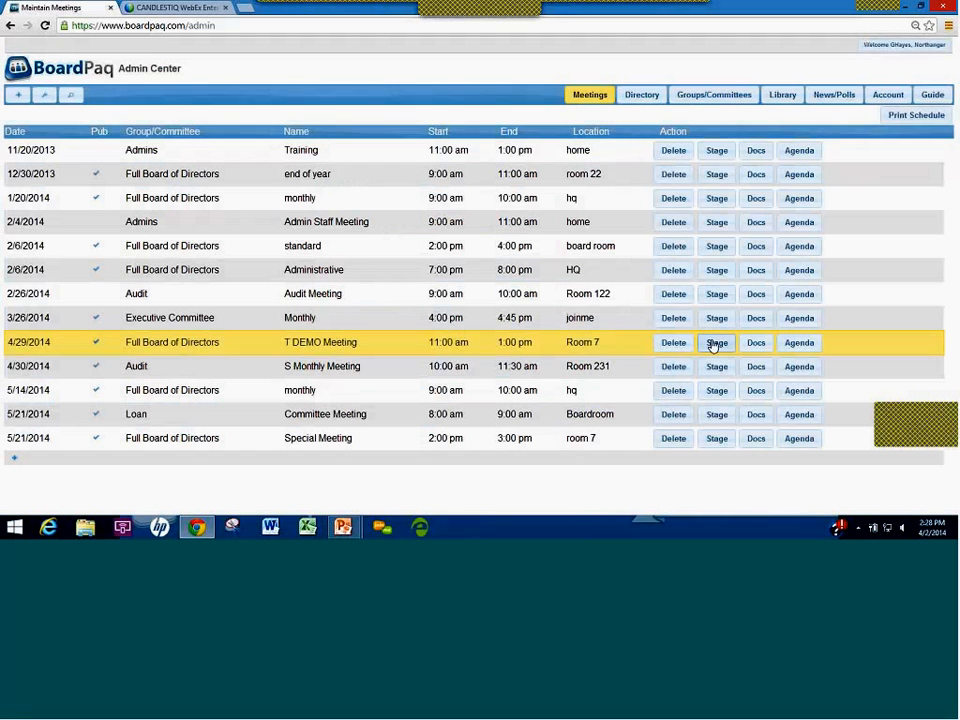
Try the Yes - Calendar Only and No - Unpublished publishing options for the T DEMO Meeting and cancel without saving.
click(715, 346)
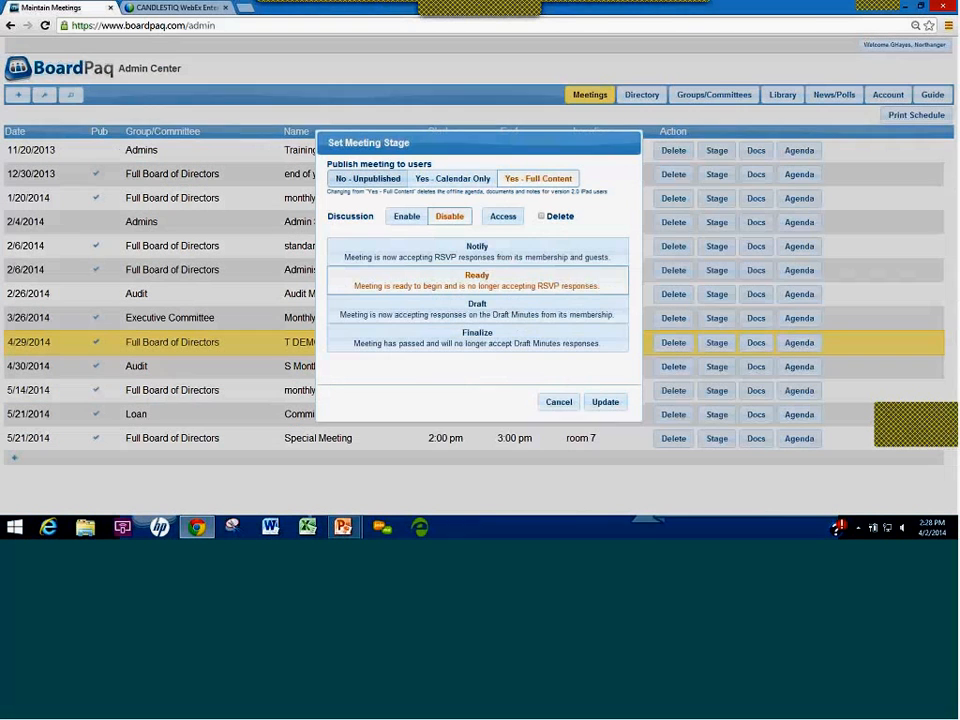
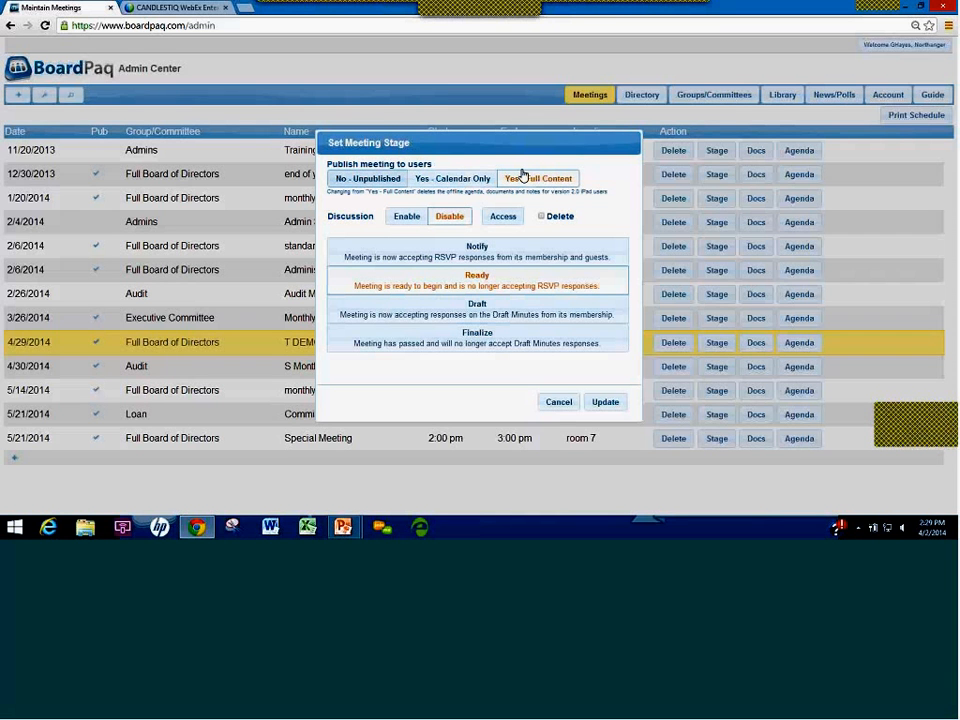
click(462, 186)
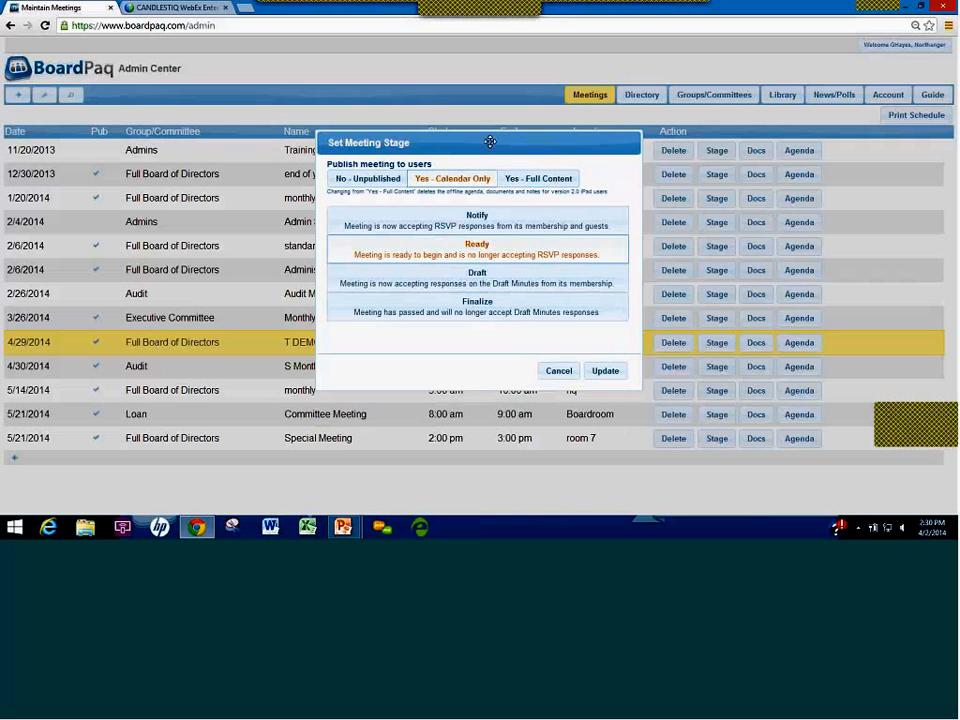
click(356, 181)
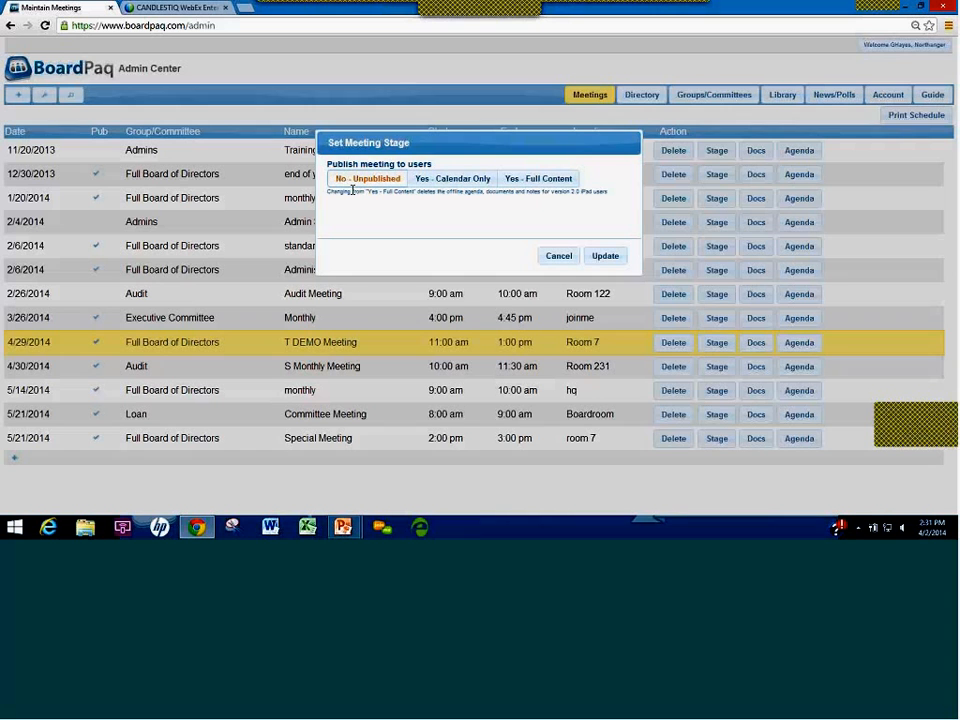
click(555, 257)
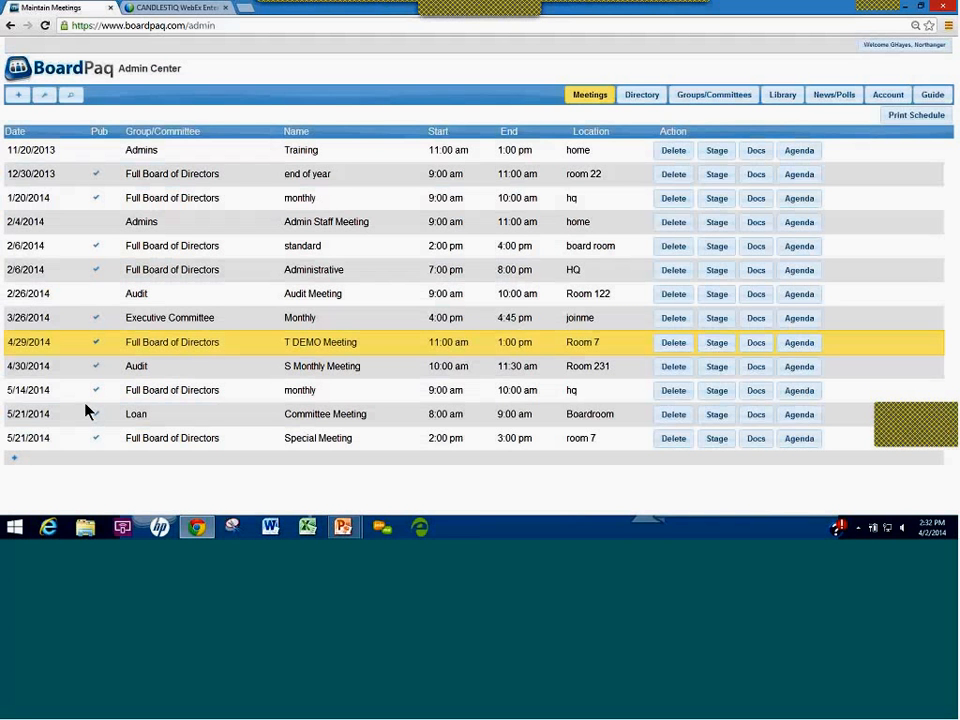
Filter the meetings list to exclude unpublished meetings and cover the previous 3 months for all groups.
click(46, 98)
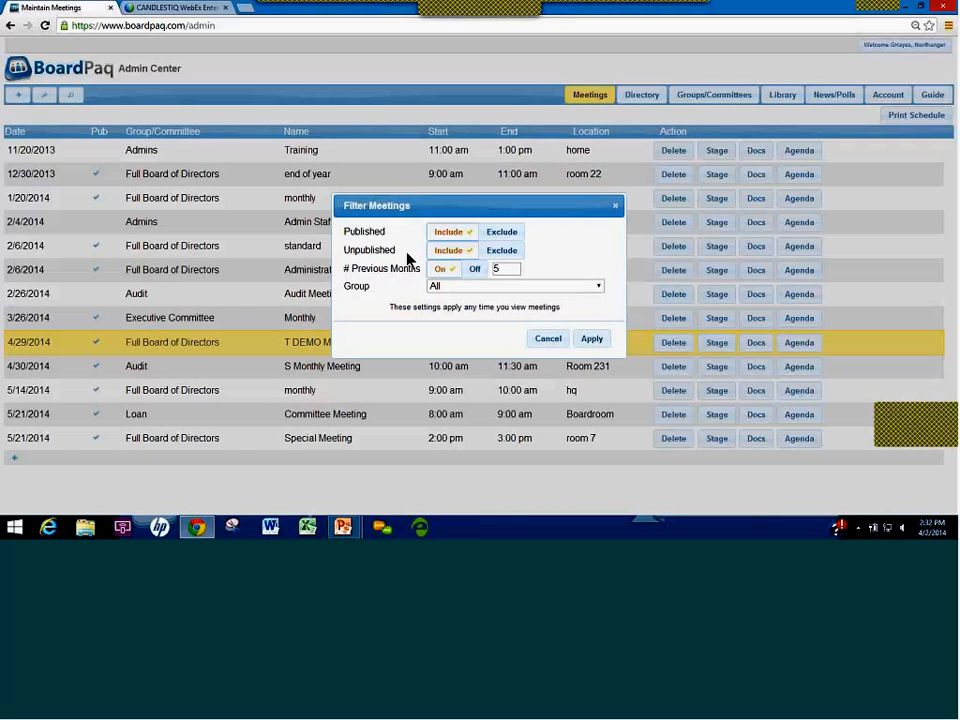
click(503, 251)
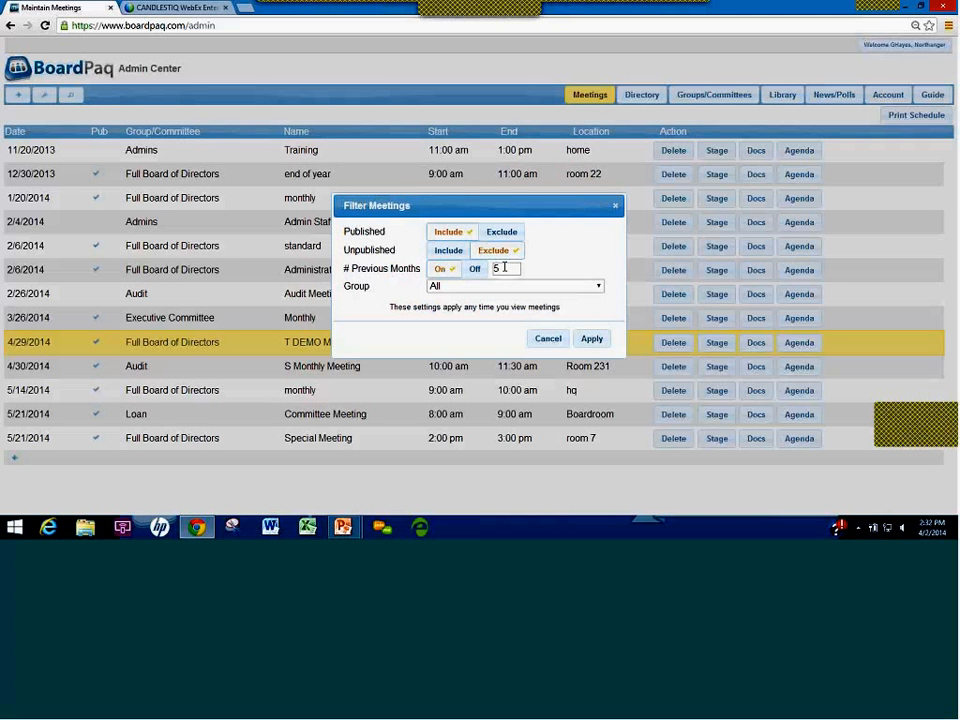
double_click(505, 268)
key(BackSpace)
text(3)
click(511, 288)
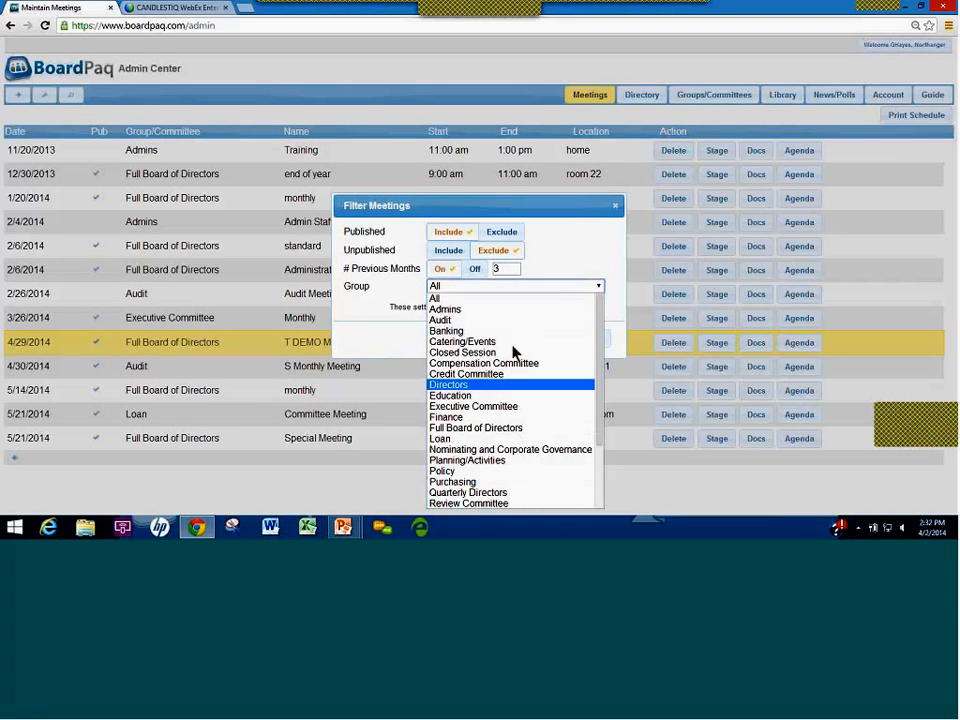
click(512, 287)
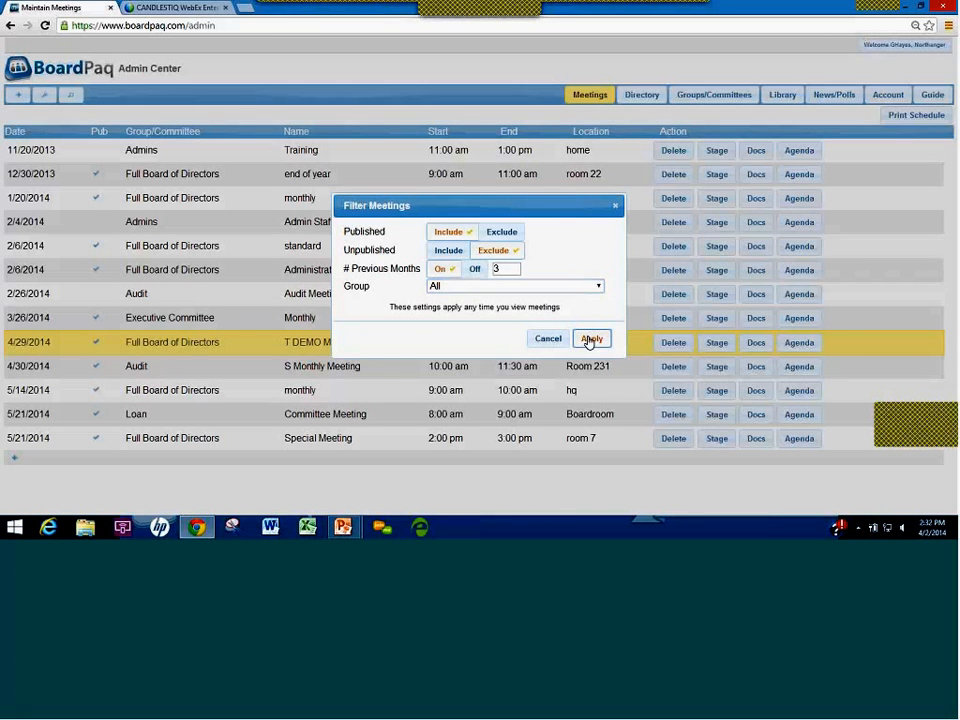
click(590, 339)
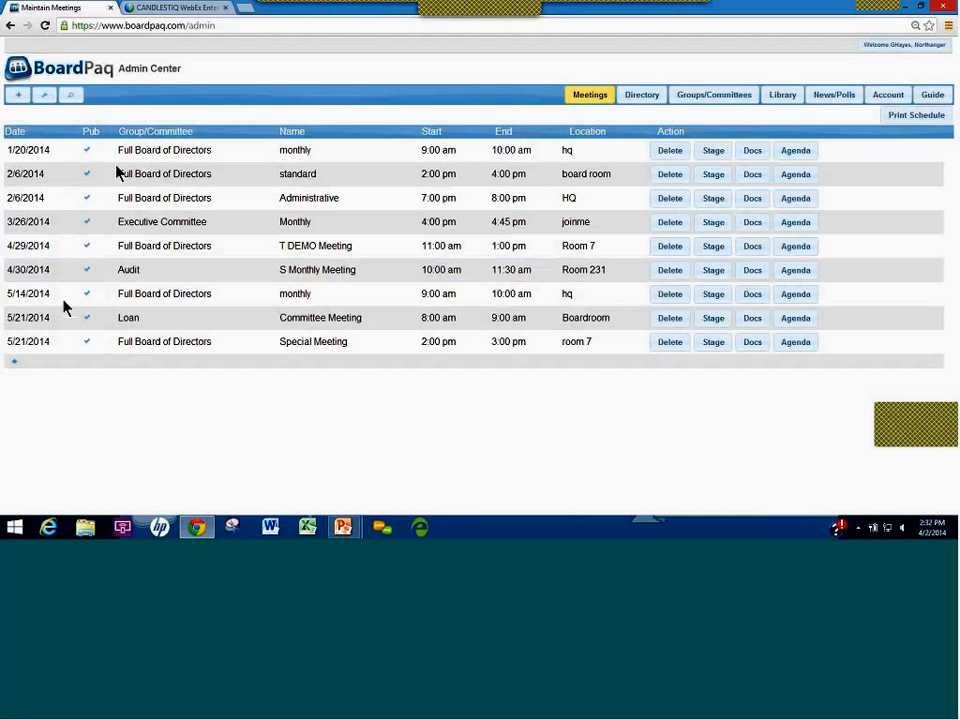
Limit the meetings filter to the Full Board of Directors group.
click(44, 96)
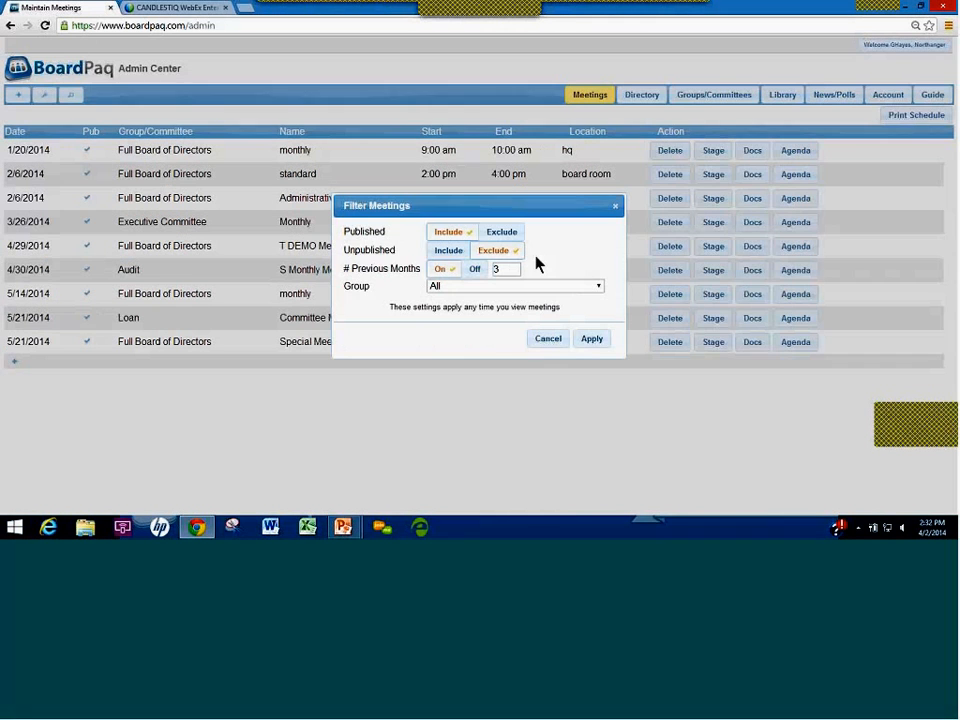
click(598, 288)
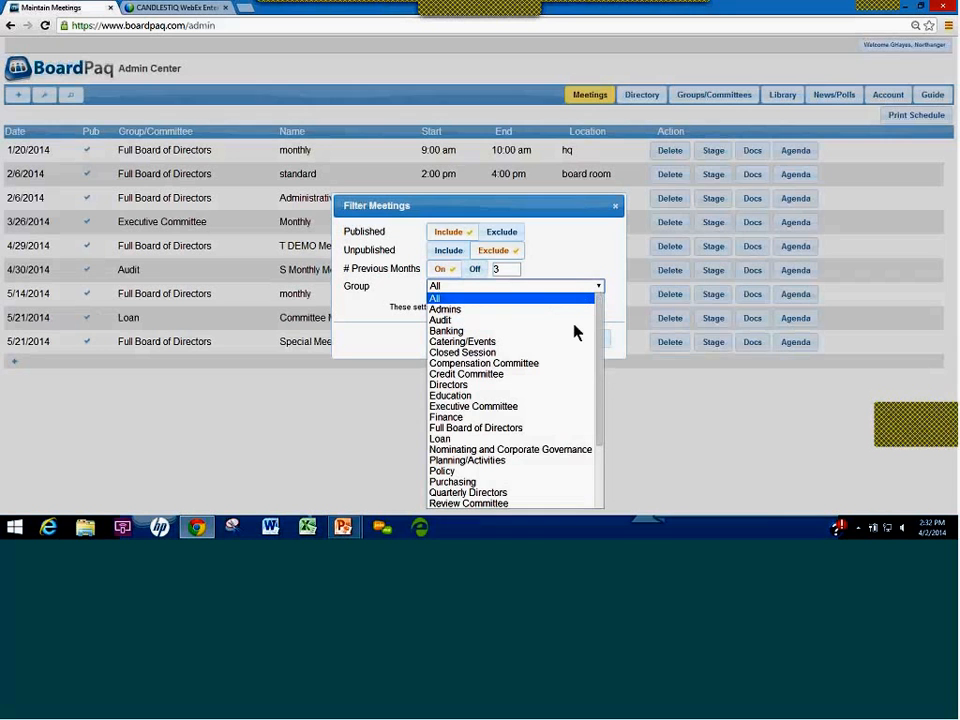
click(558, 435)
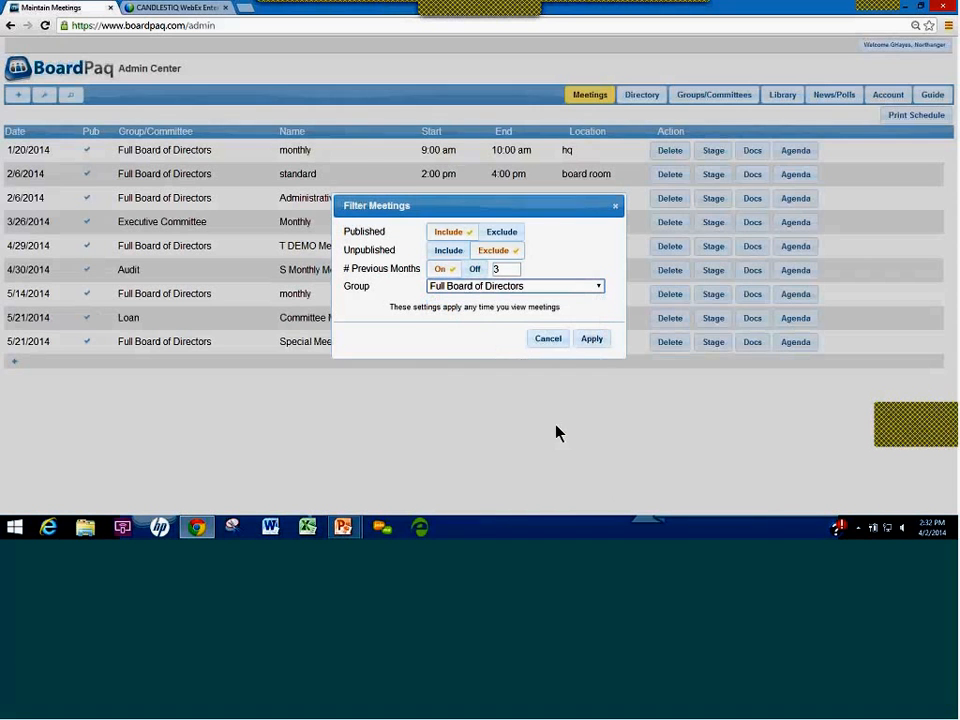
click(591, 340)
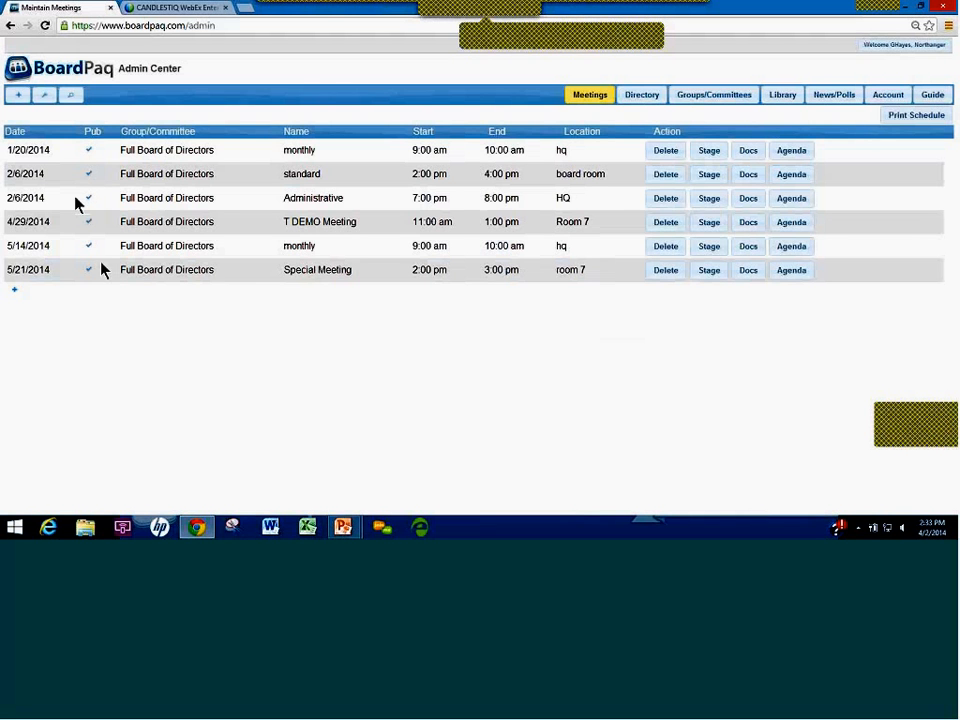
Set the meetings filter's group to All, turn the previous months limit off, and look through the list from its earliest meeting.
click(45, 96)
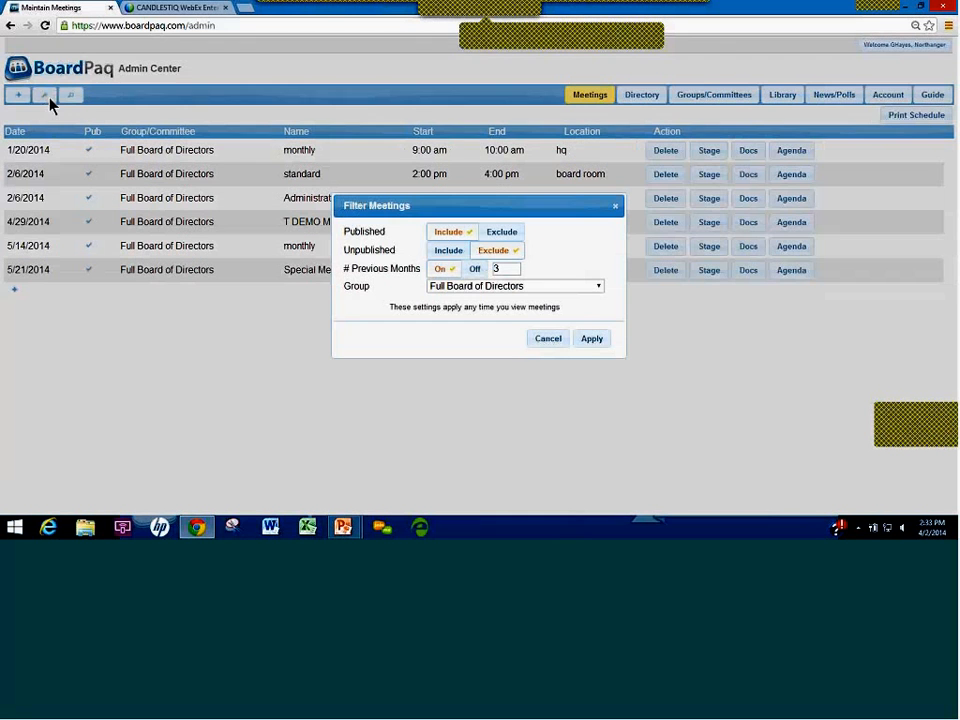
click(587, 289)
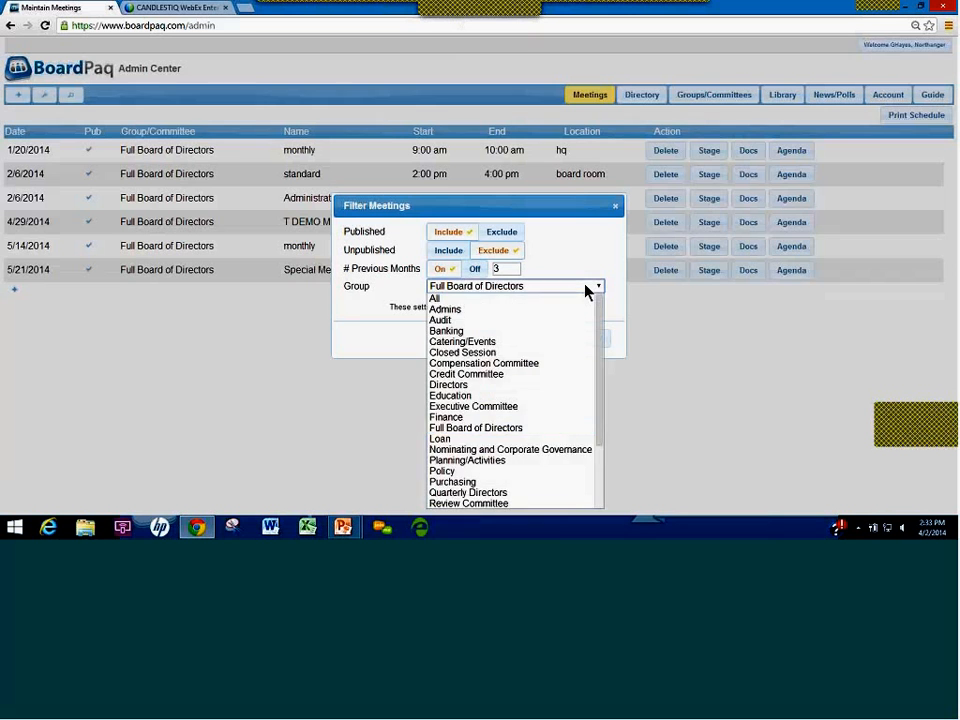
click(566, 299)
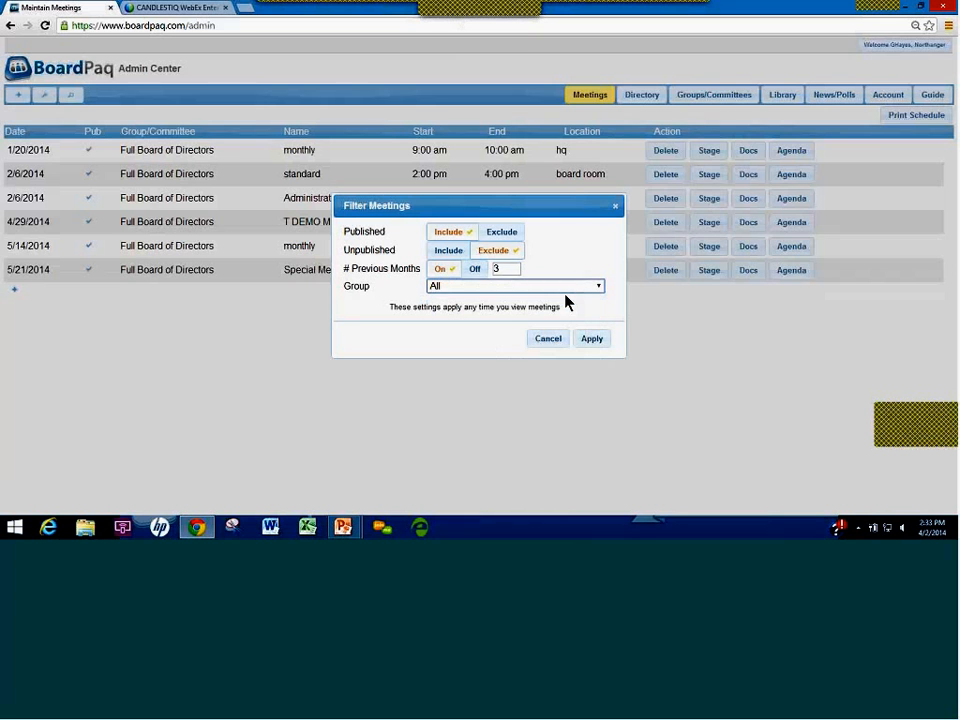
click(475, 270)
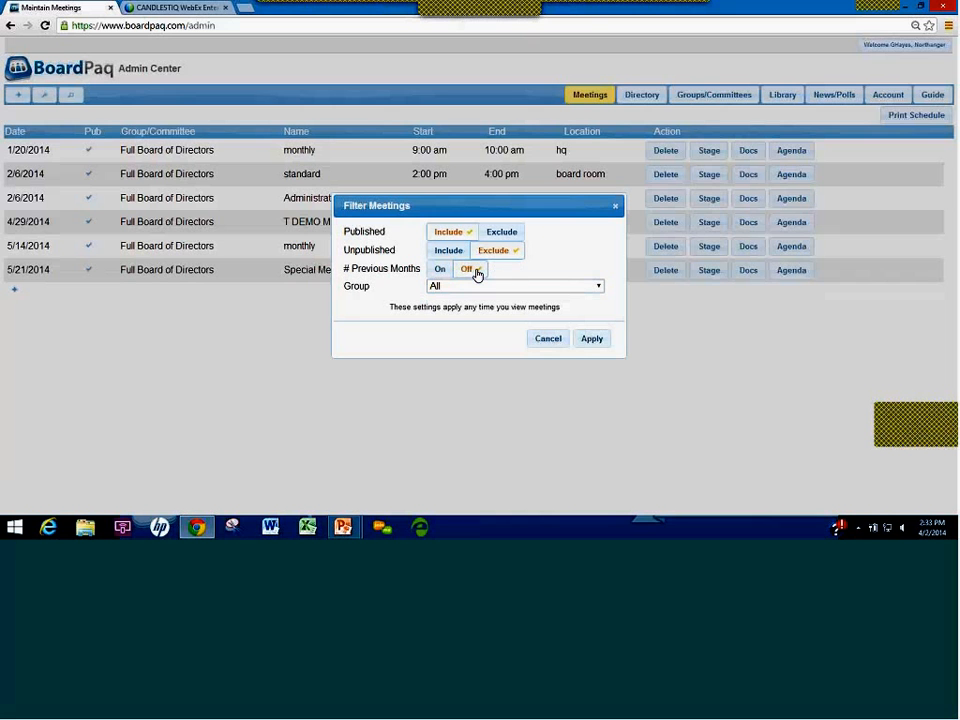
click(591, 340)
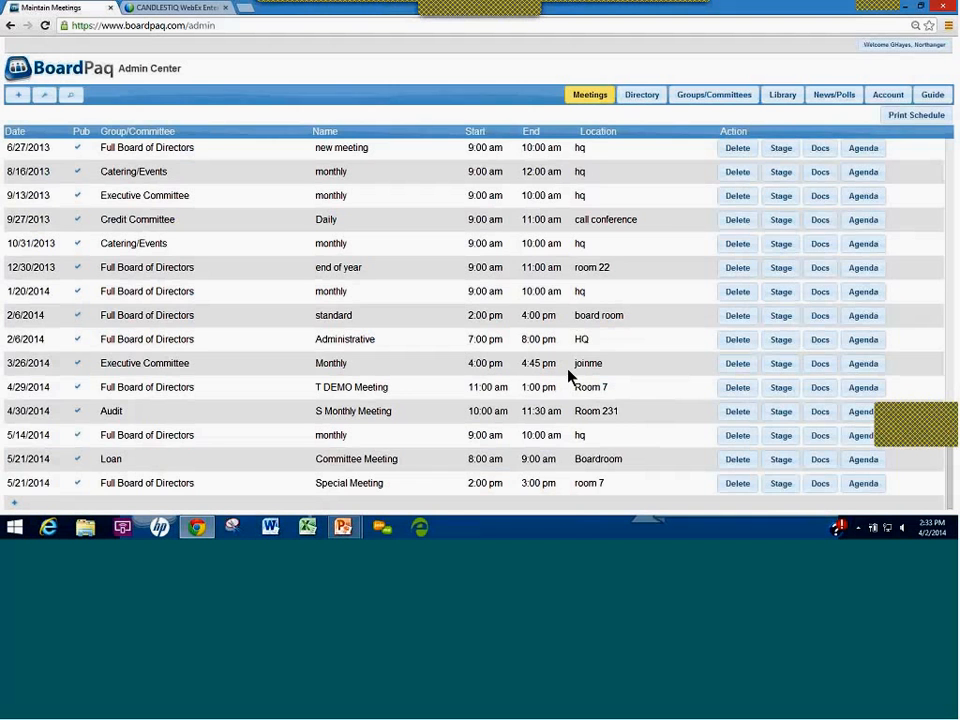
scroll(568, 375, up, 5)
scroll(568, 375, up, 5)
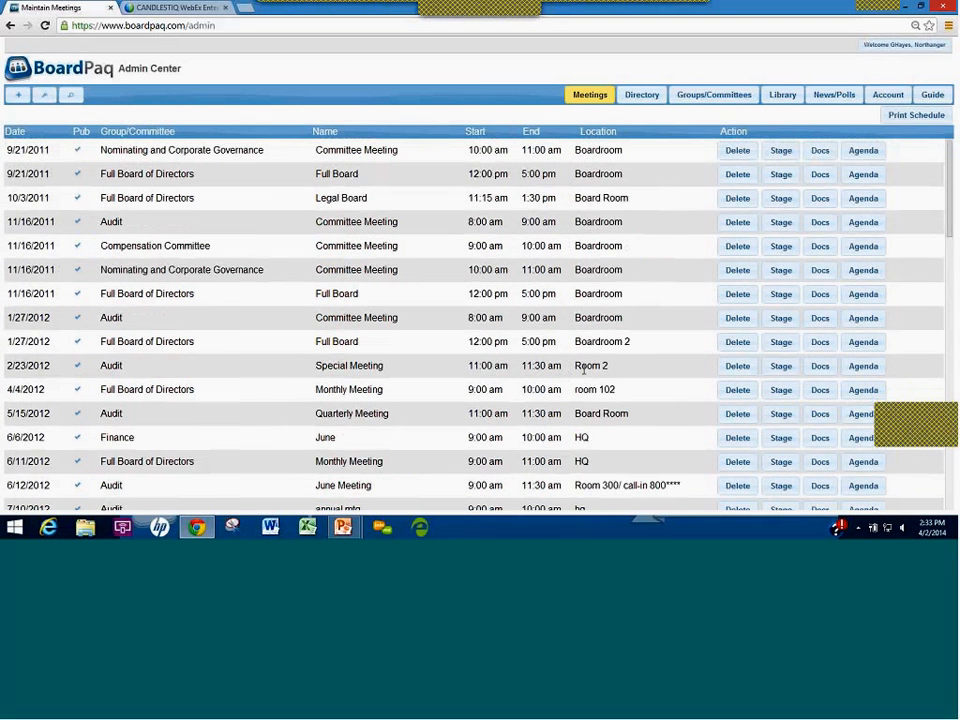
Turn the meetings filter's previous months limit on, set it to 3, and apply it.
click(45, 96)
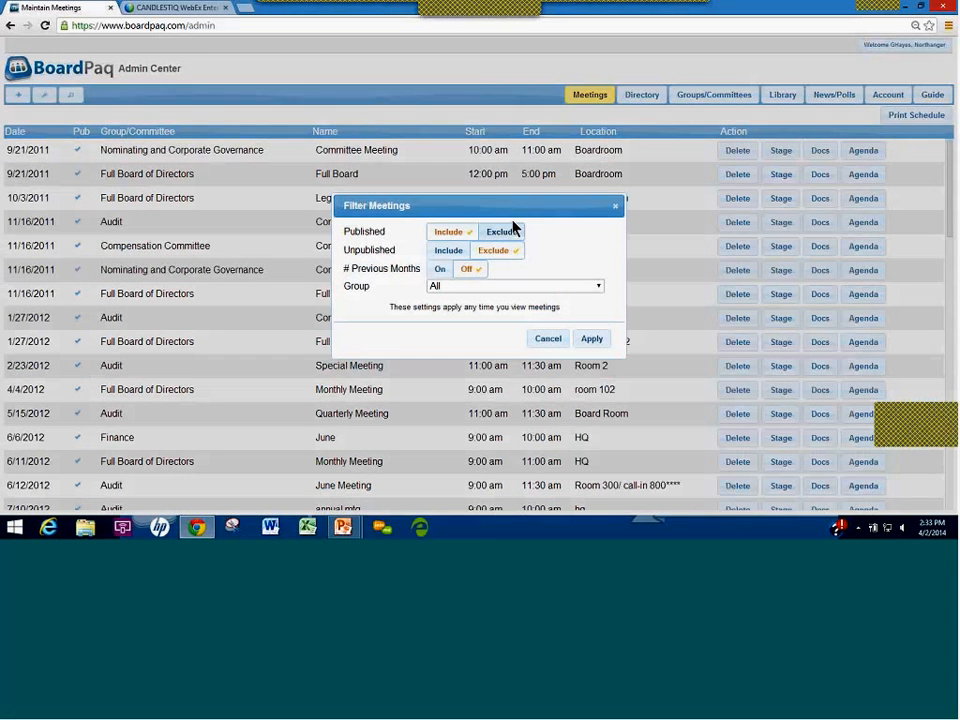
click(443, 271)
text(3)
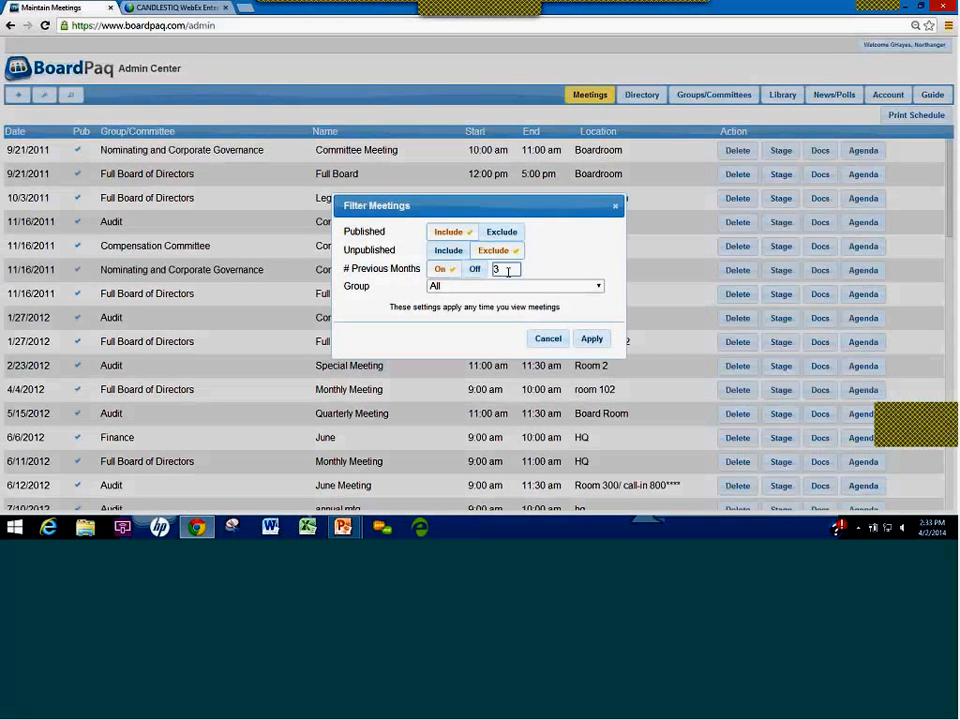
click(591, 339)
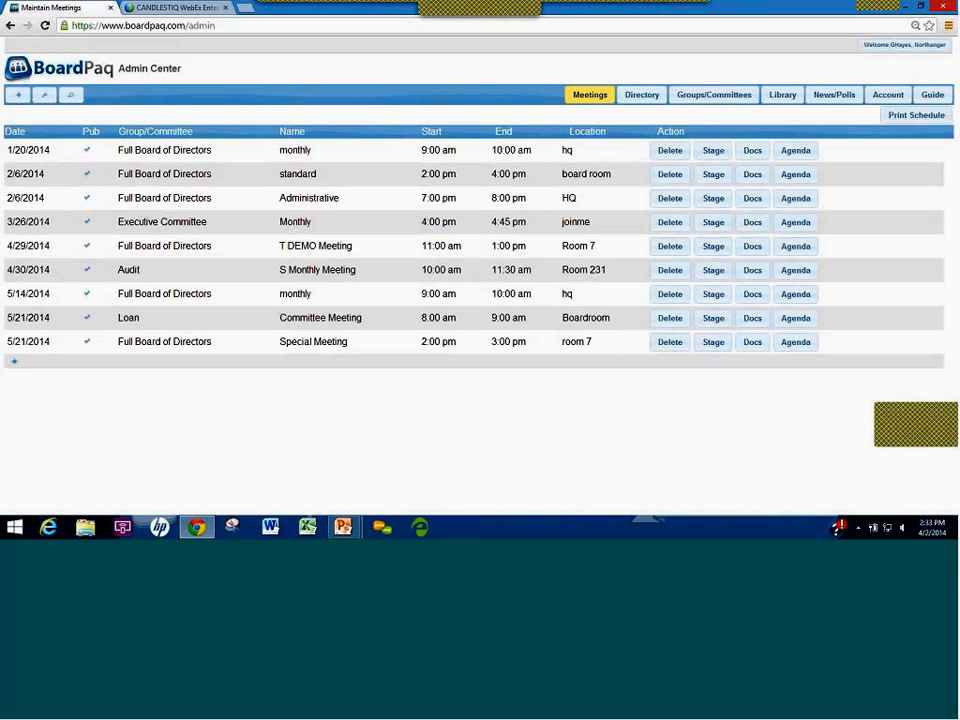
Review the text search for meetings and the meetings filter settings, cancelling each without changes.
click(70, 95)
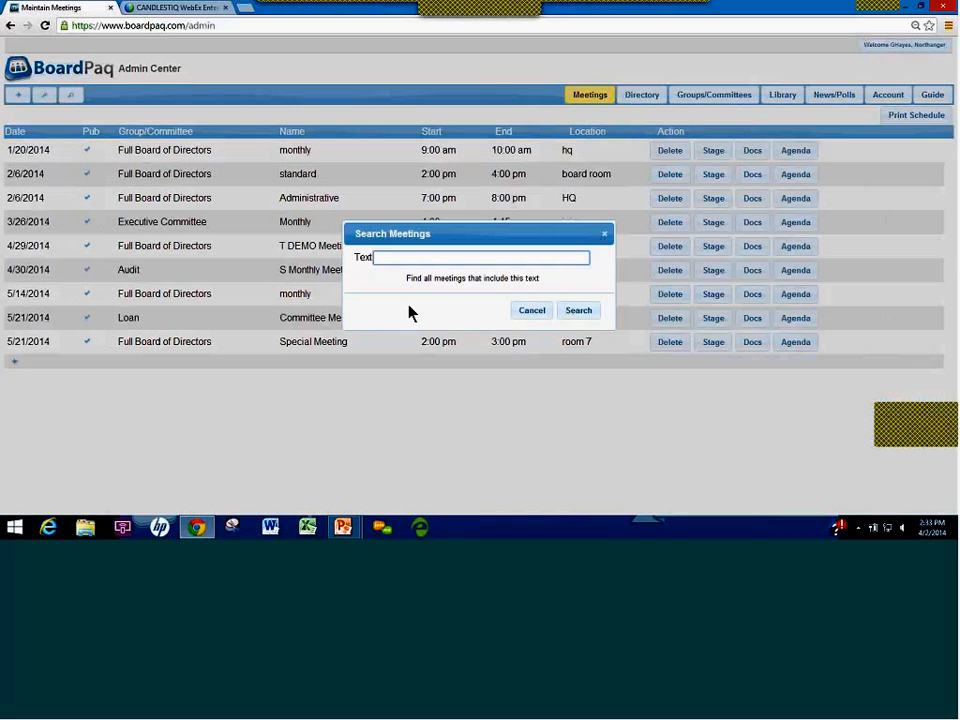
click(520, 316)
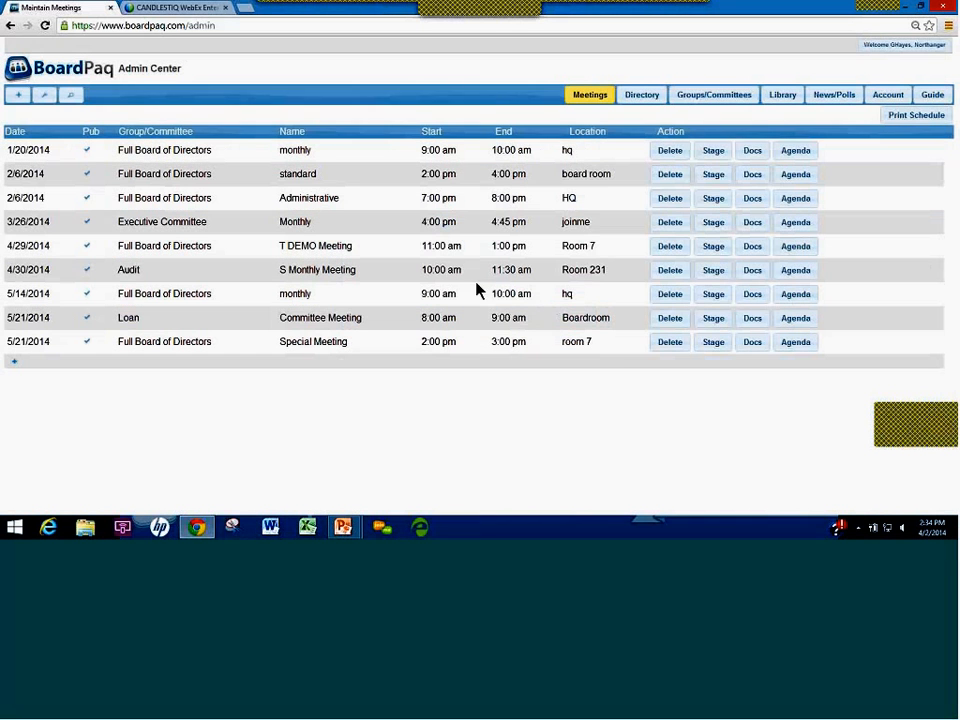
click(44, 97)
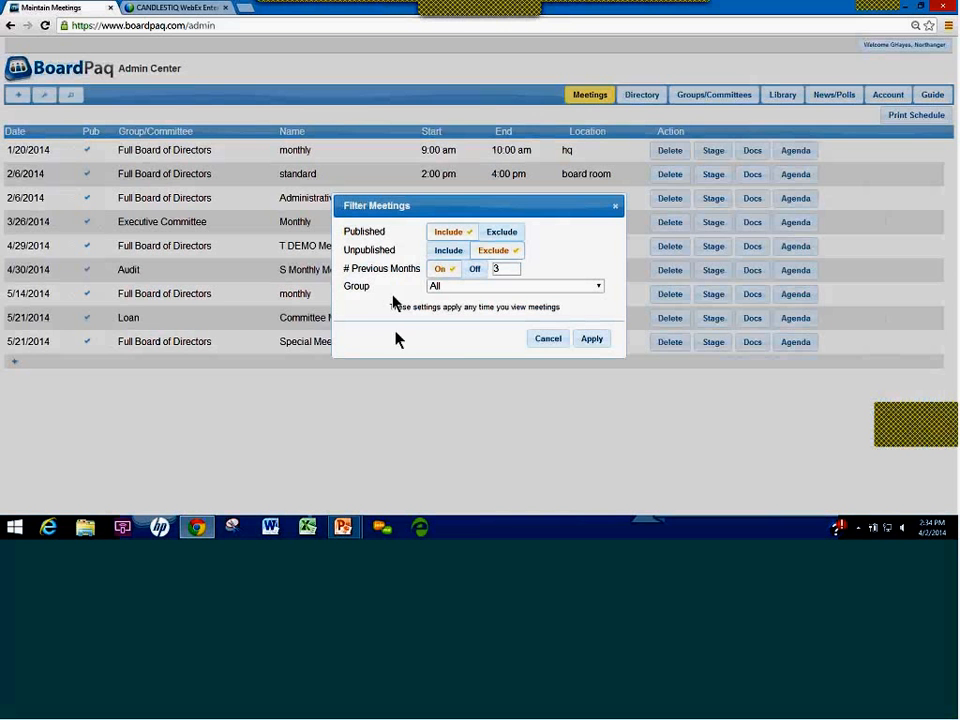
click(549, 340)
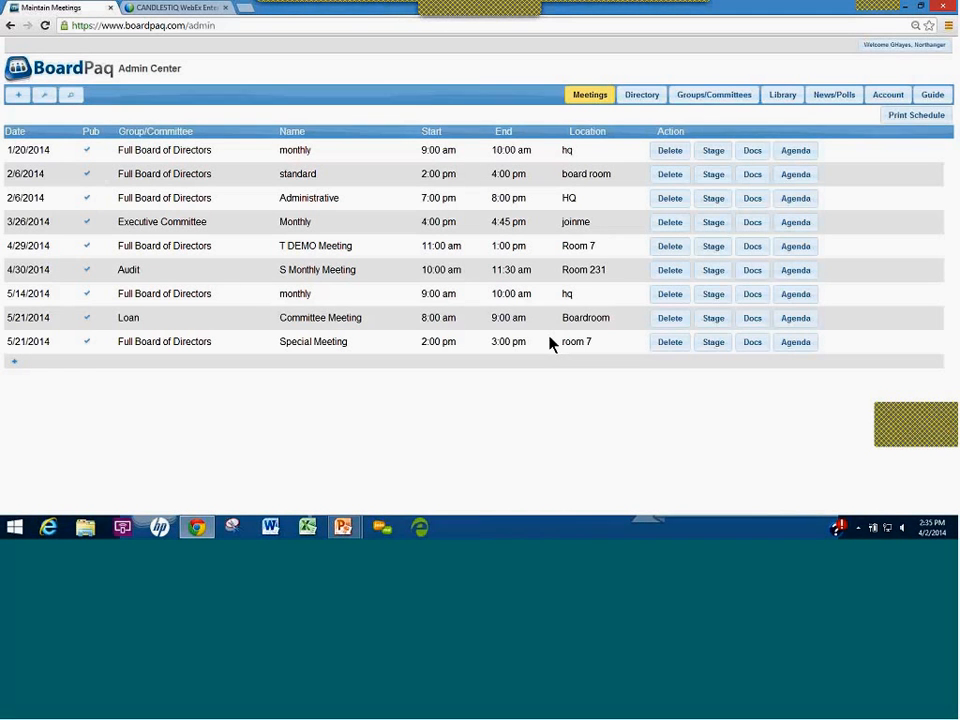
Switch to the PowerPoint slide show and advance from Todays Topics to the BoardPaq Minutes Workflow slide.
key(alt+Tab)
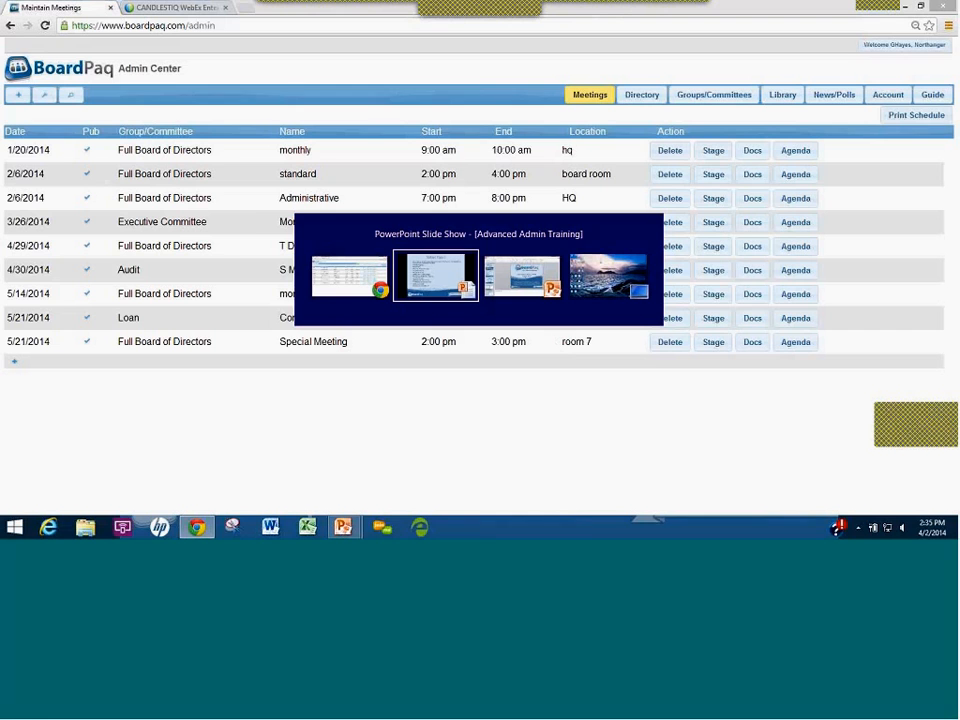
key(Right)
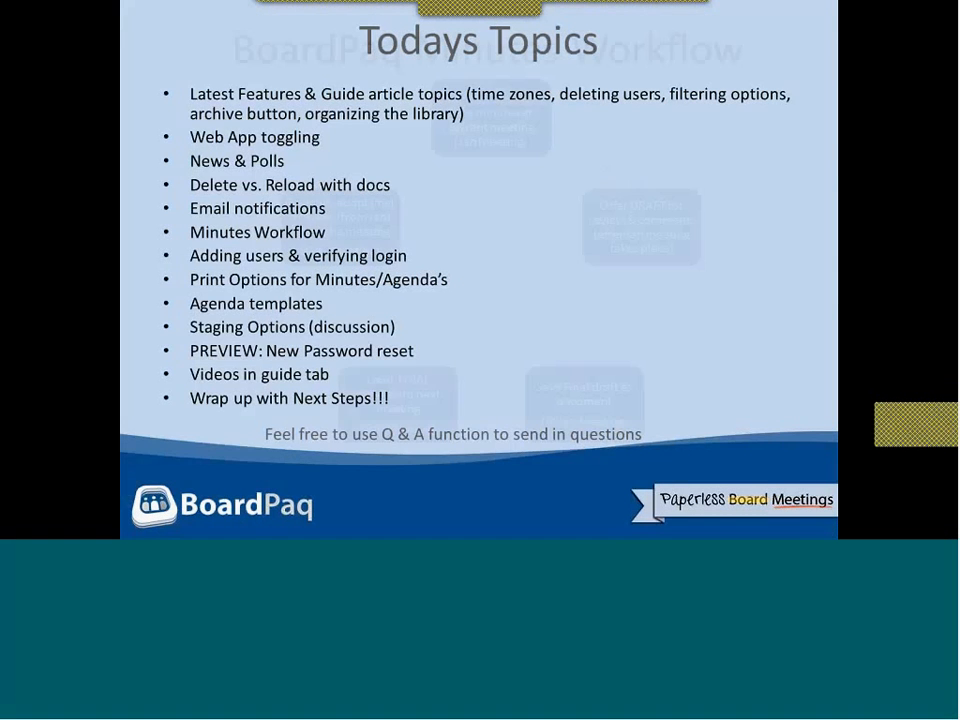
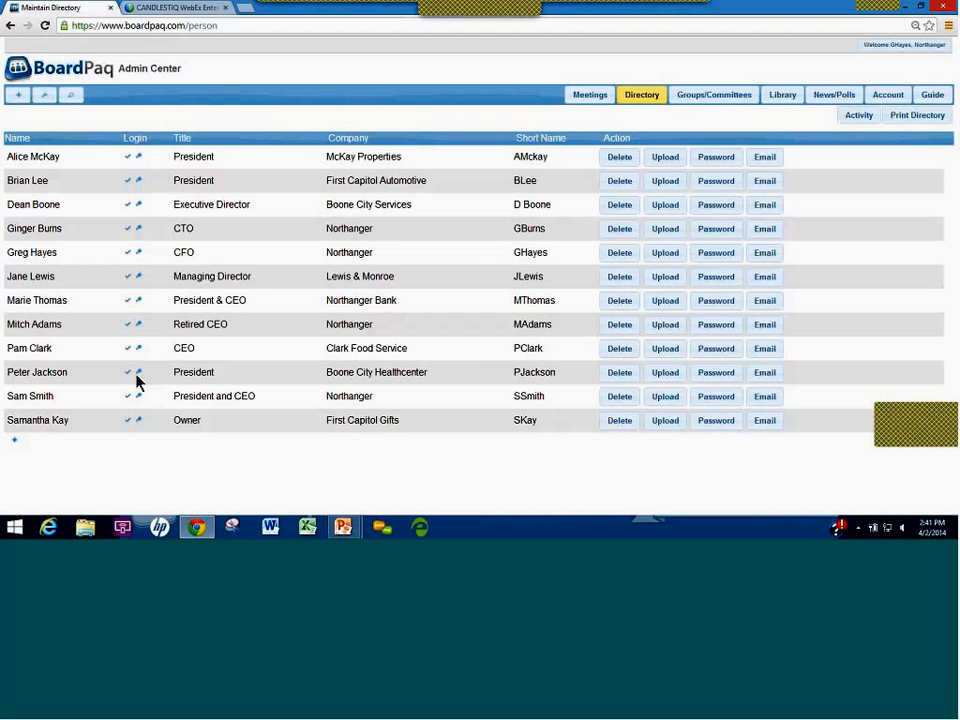
Try the manual password distribution option for the Boone City Healthcenter president in the directory and cancel without updating.
mouse_move(138, 381)
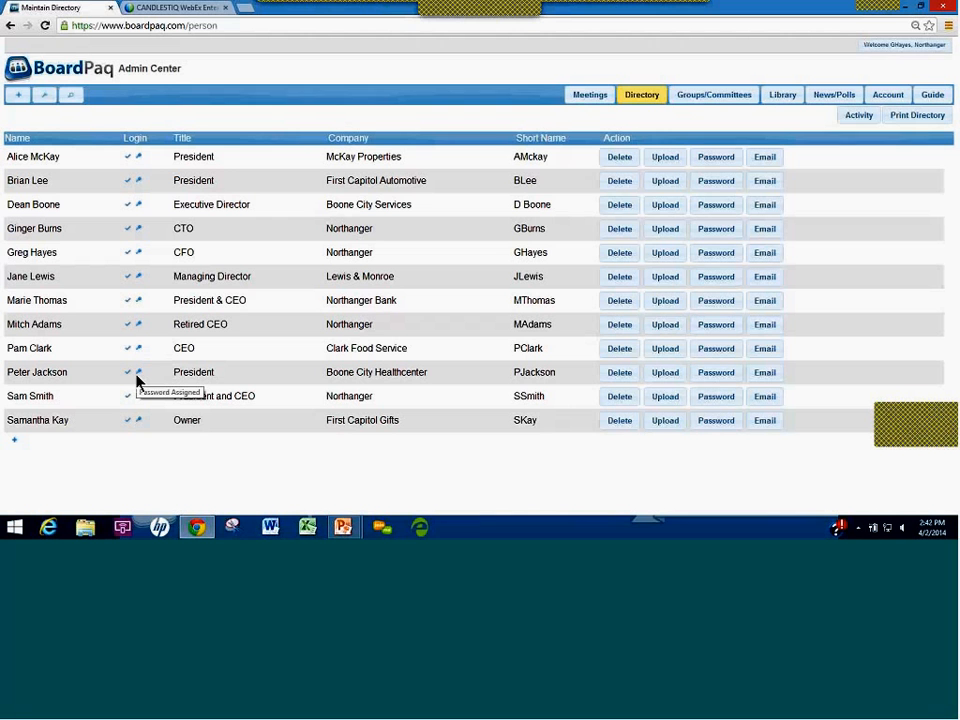
click(701, 376)
click(379, 284)
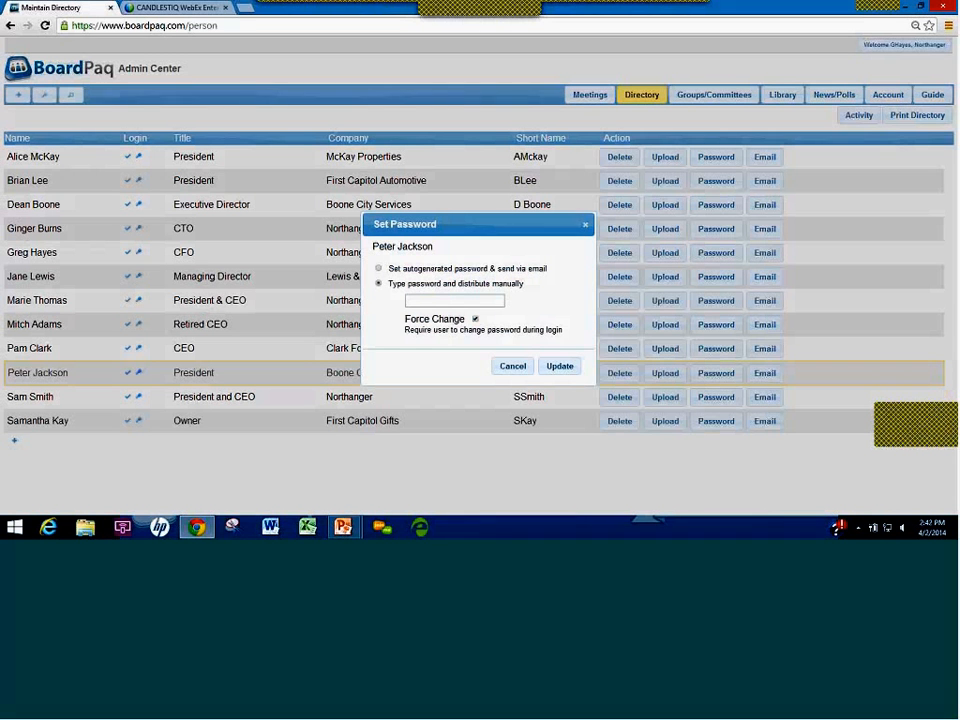
click(513, 367)
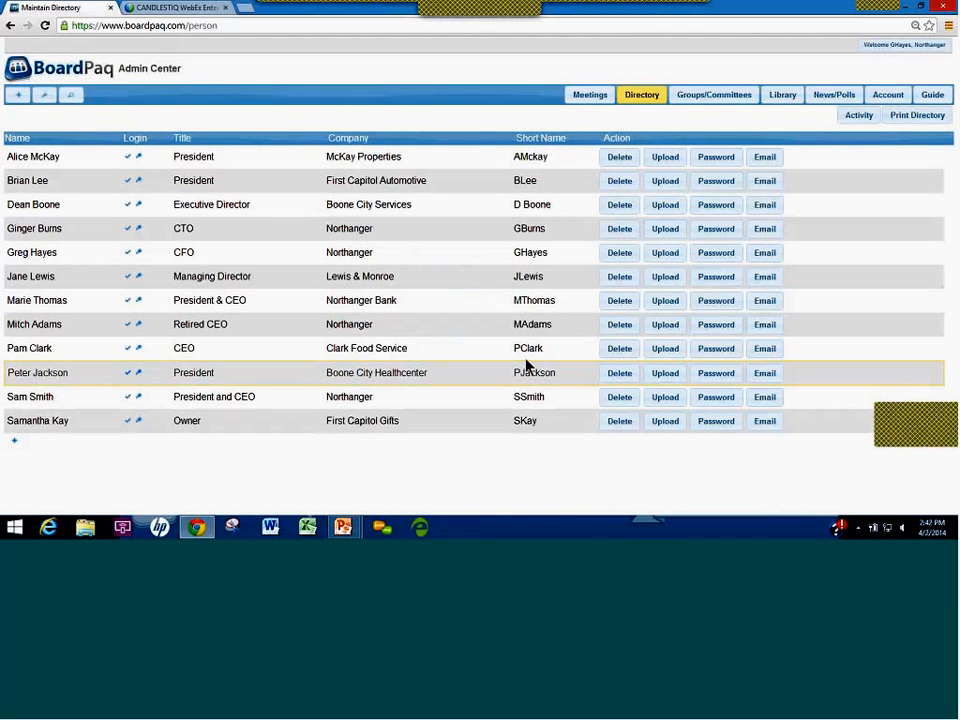
Log out of the Admin Center and go to the email field on its login page.
click(885, 48)
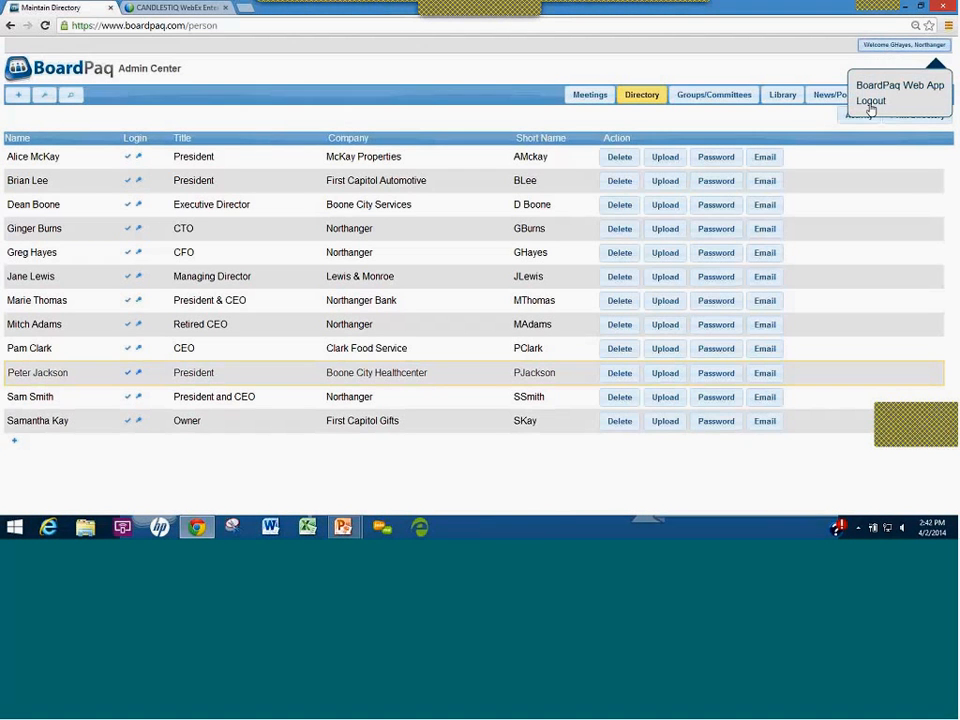
click(870, 102)
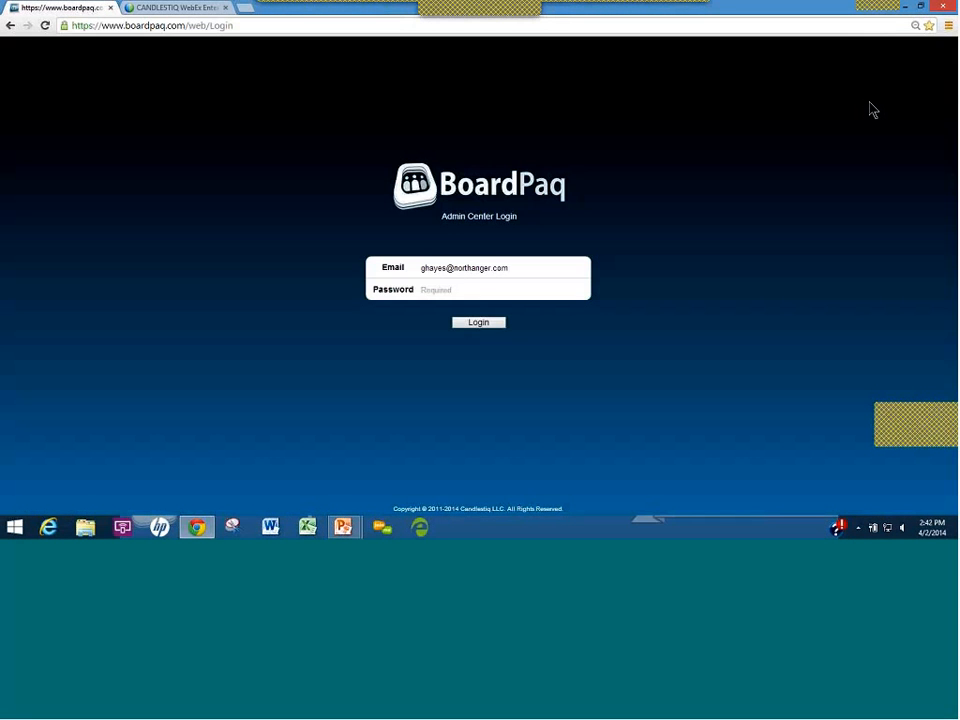
click(563, 272)
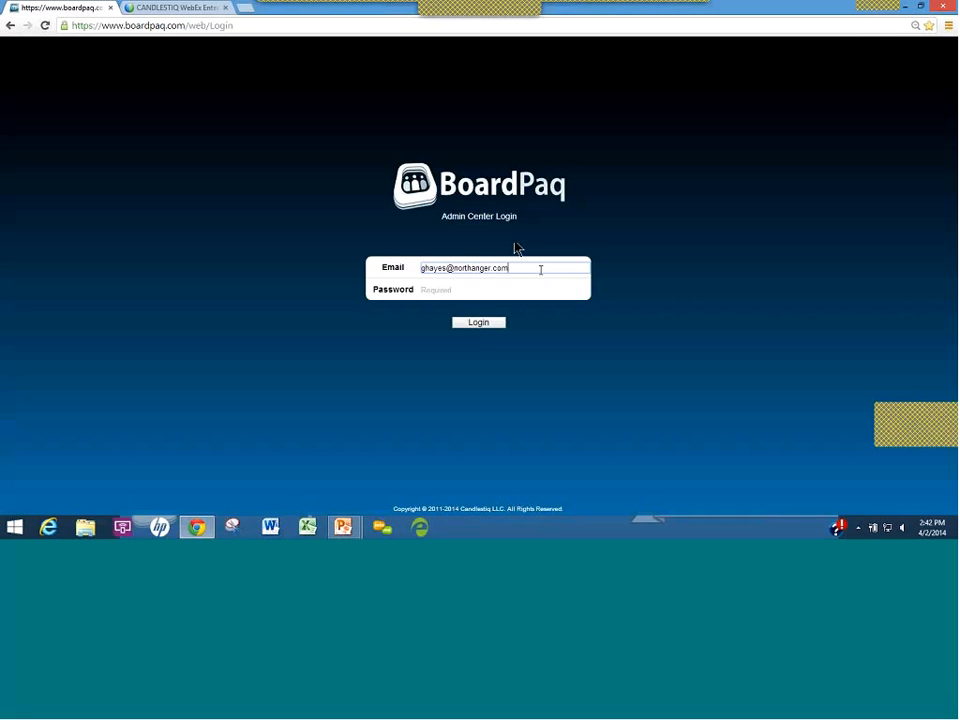
Open the BoardPaq website in a new browser tab and go to its Web App login page.
click(247, 12)
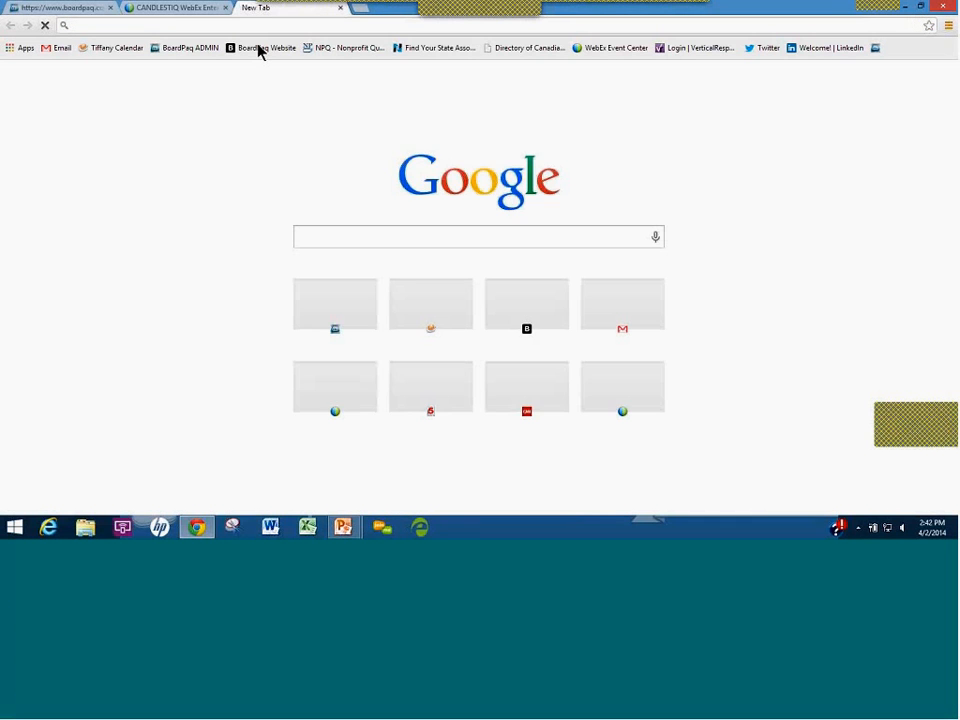
click(259, 49)
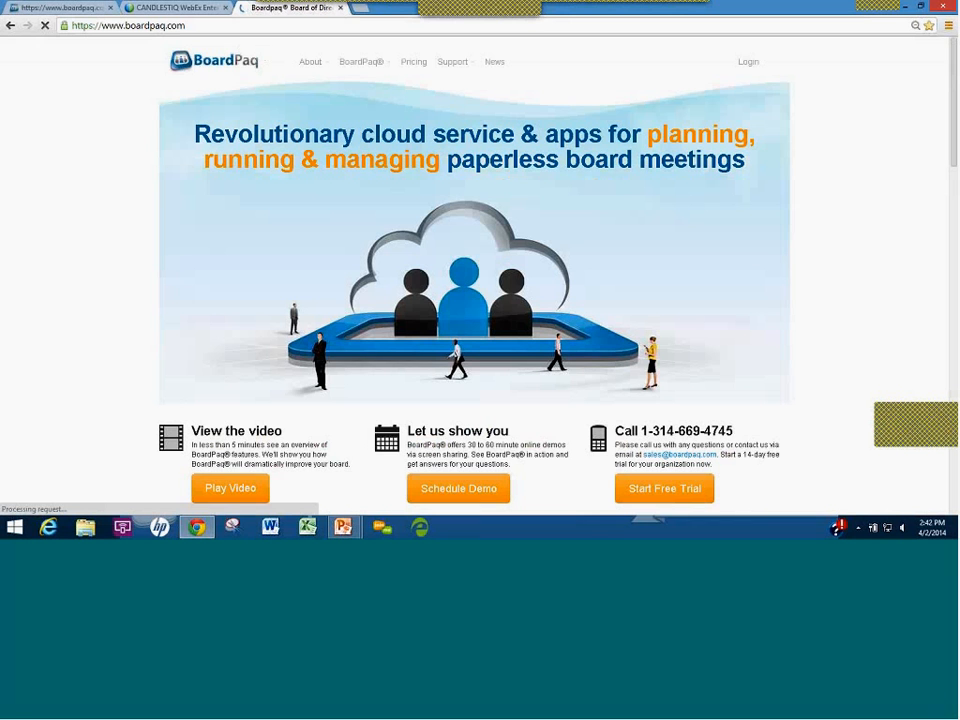
click(748, 66)
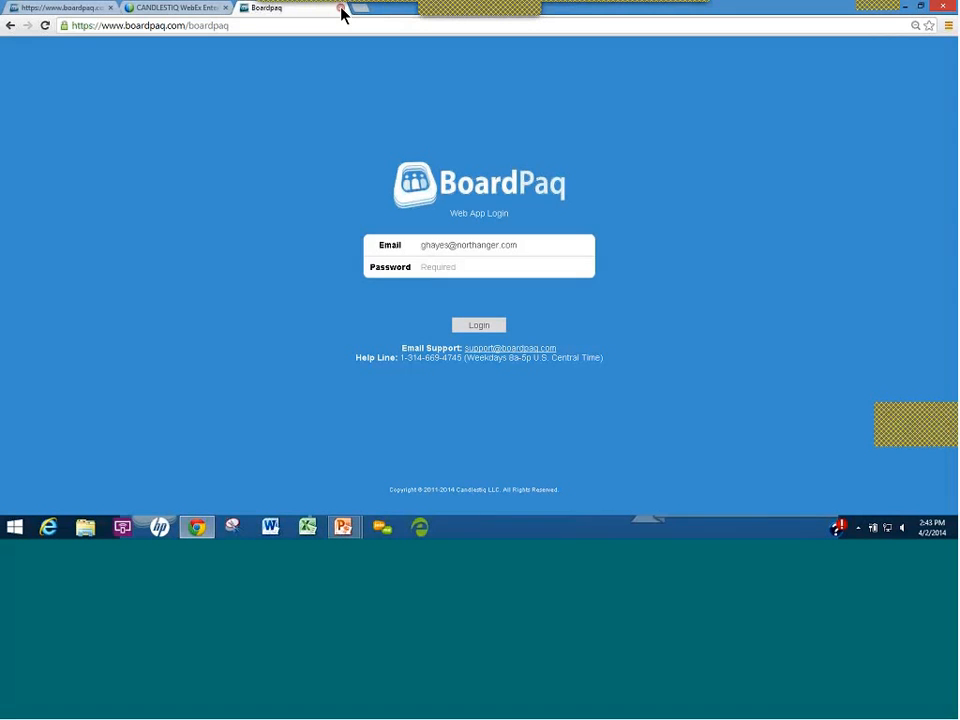
Return to the Admin Center login page, enter the account password, and log in.
click(71, 8)
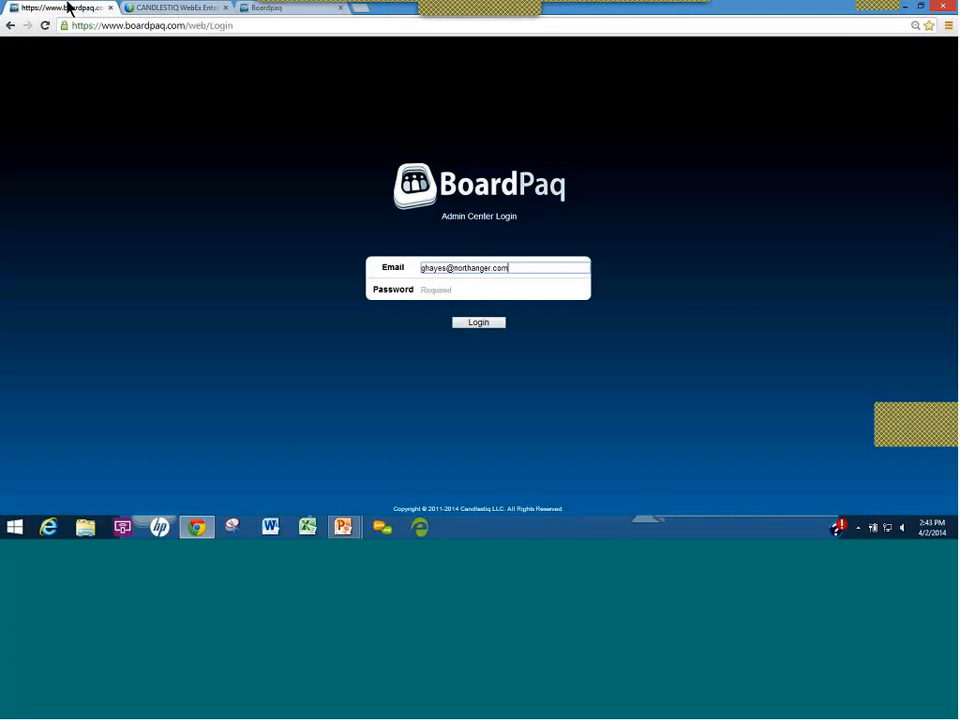
click(463, 290)
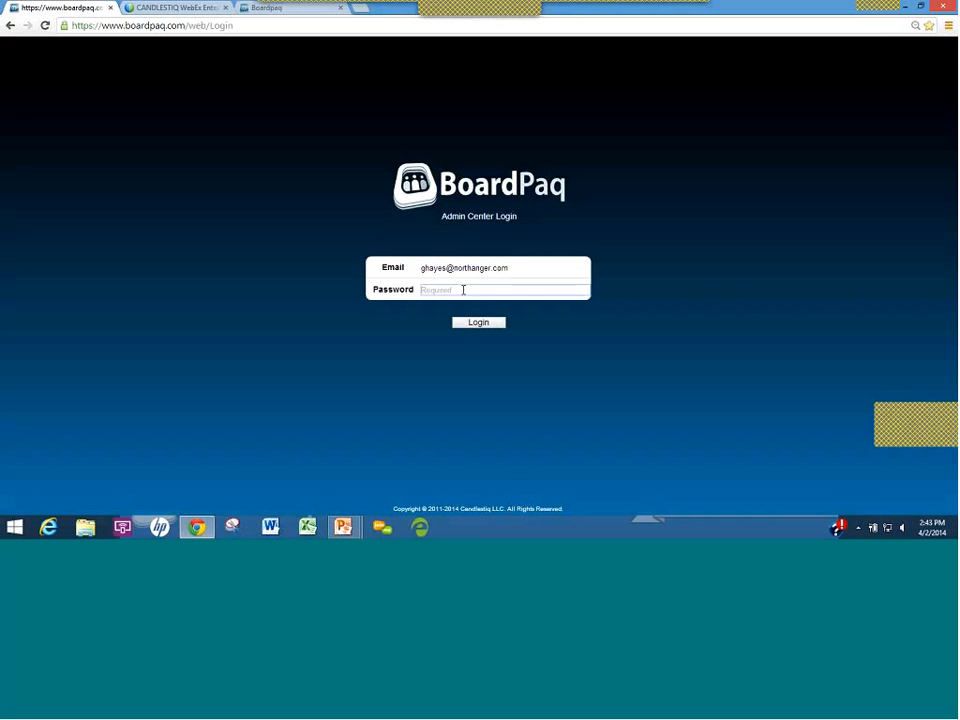
text(•••••••)
key(Return)
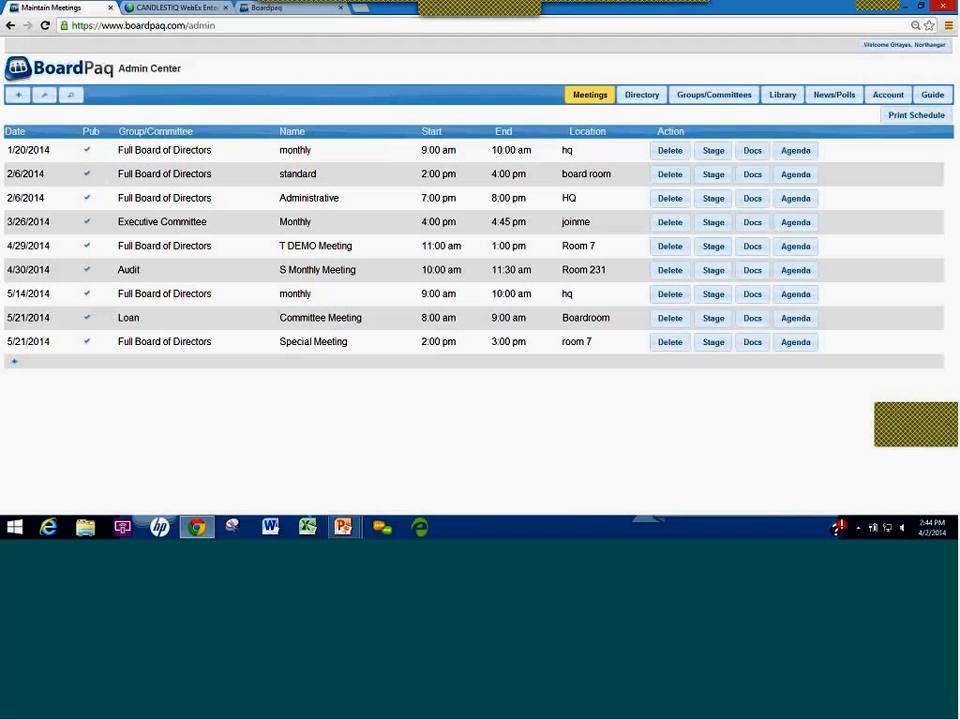
Preview the T DEMO Meeting agenda, review its print settings and available print destinations, and close the report without printing.
click(782, 250)
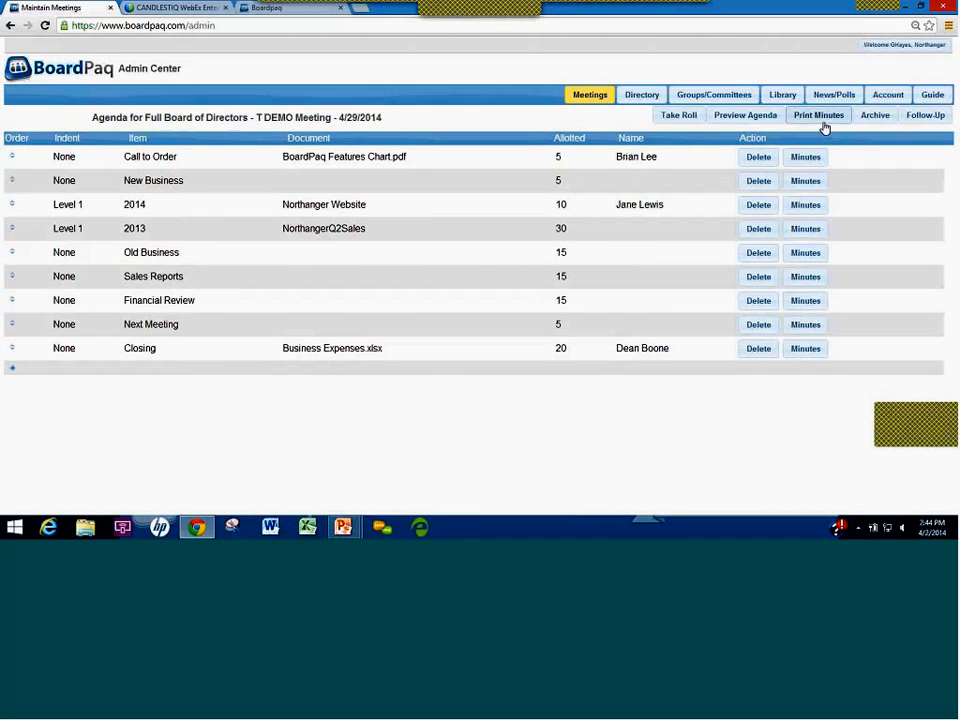
click(745, 116)
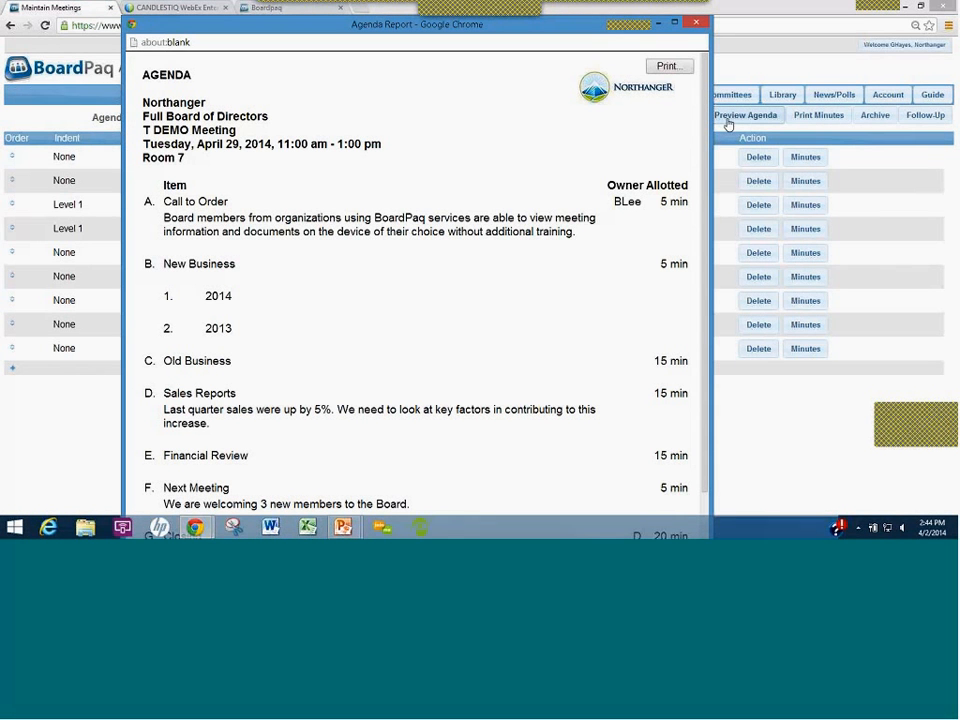
click(680, 65)
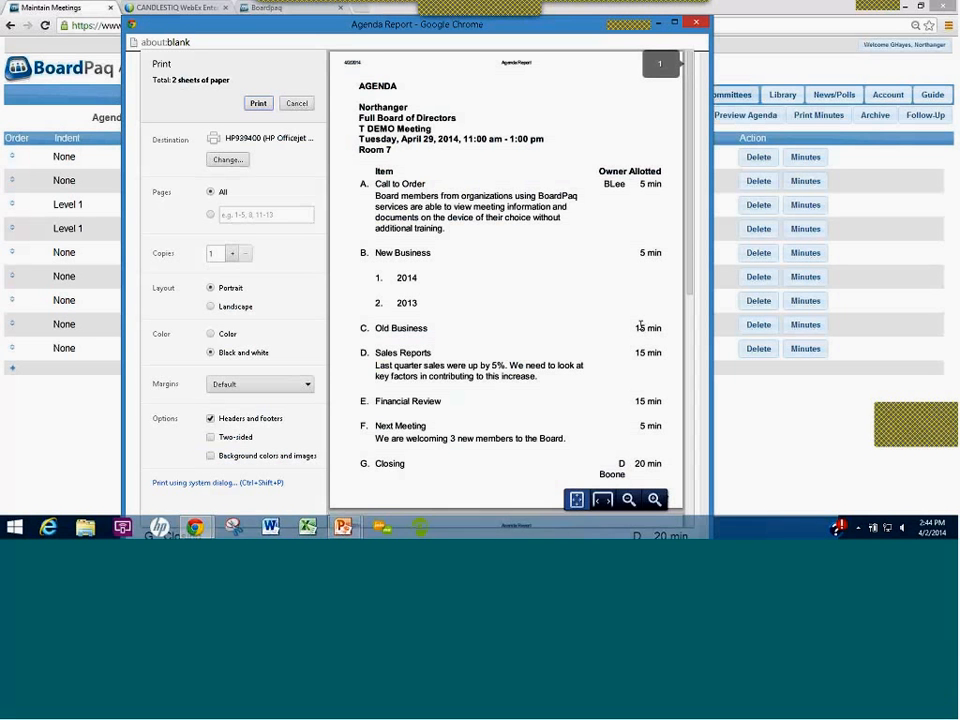
click(221, 163)
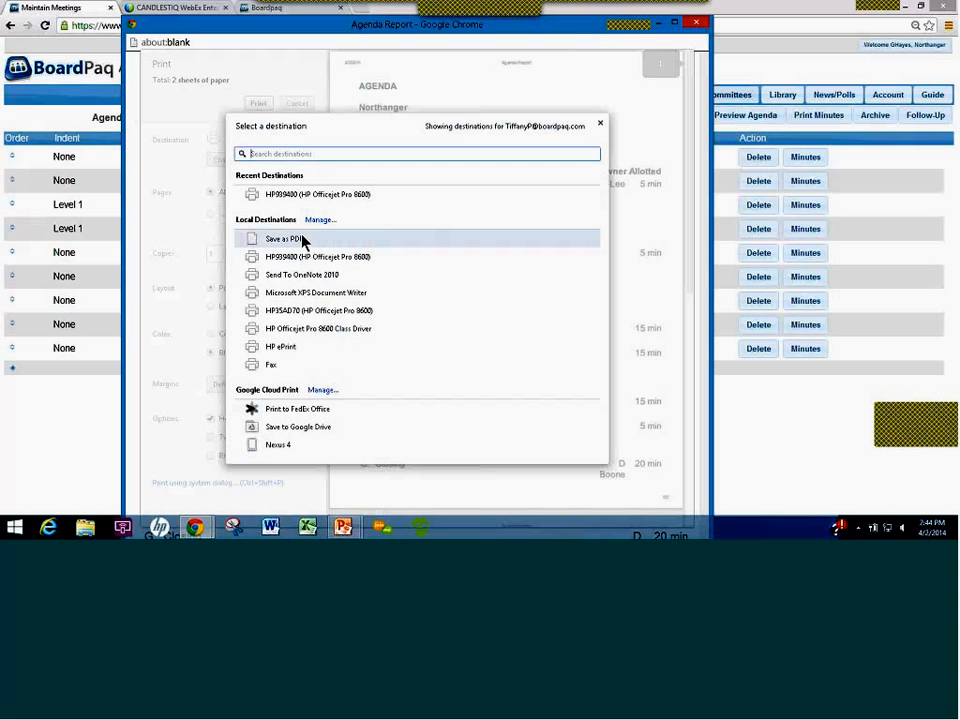
click(601, 125)
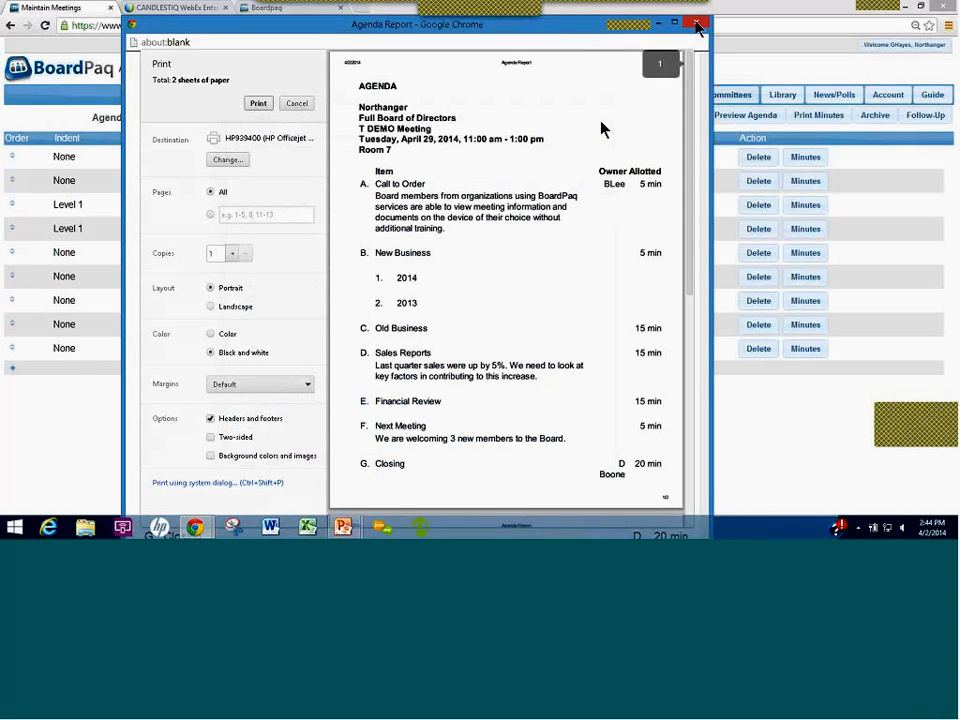
click(697, 28)
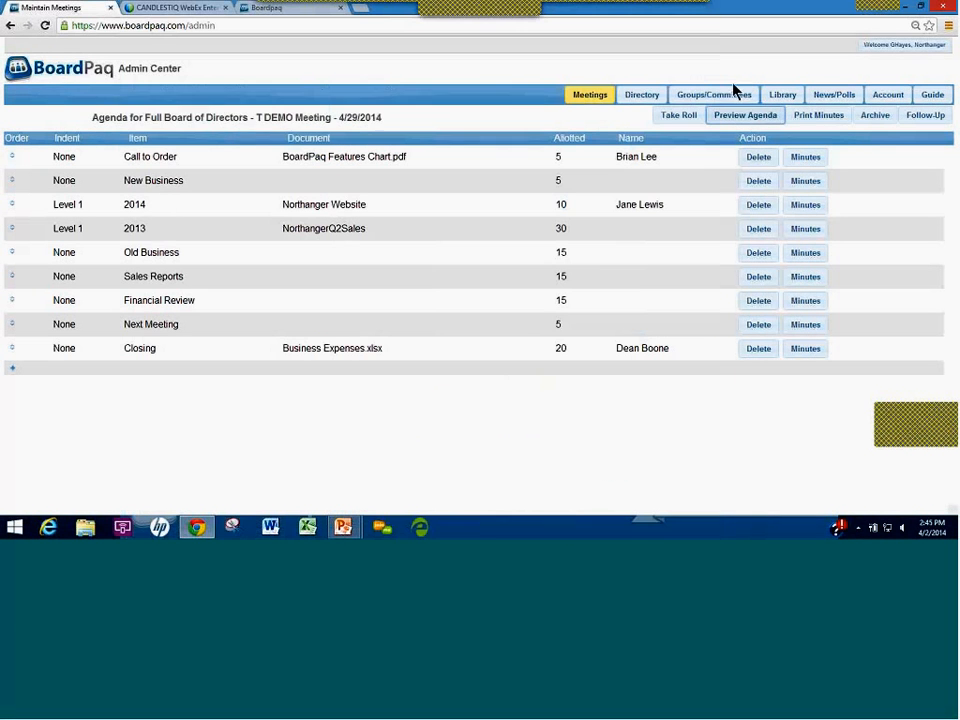
Examine the T DEMO Meeting minutes report's heading alignment, Level 0 heading style, and resolutions and assignments style options, then close it.
click(820, 116)
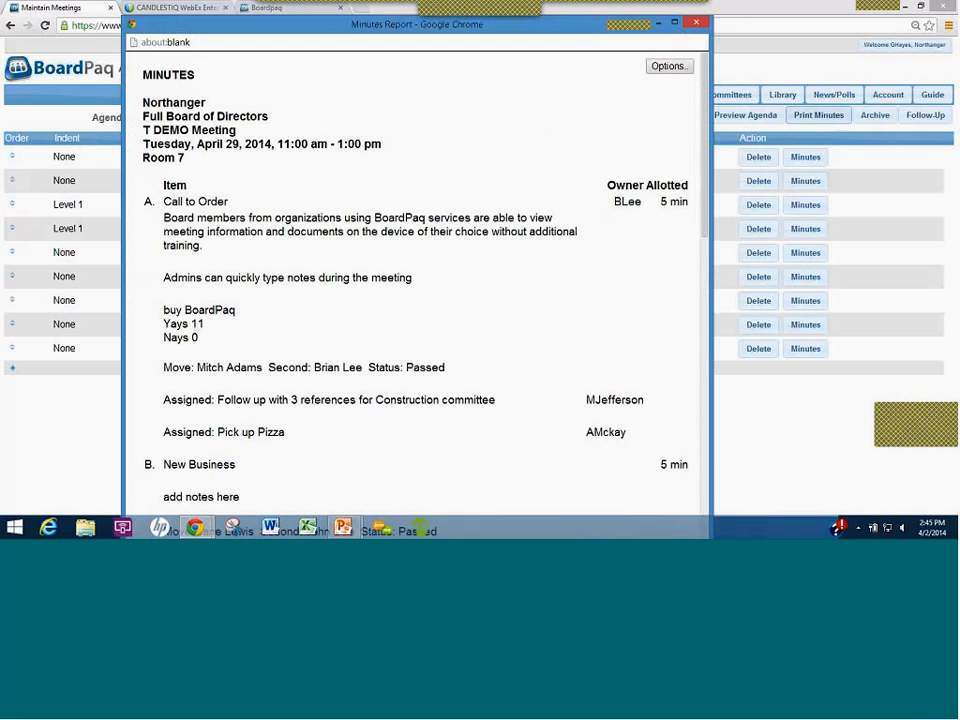
click(666, 68)
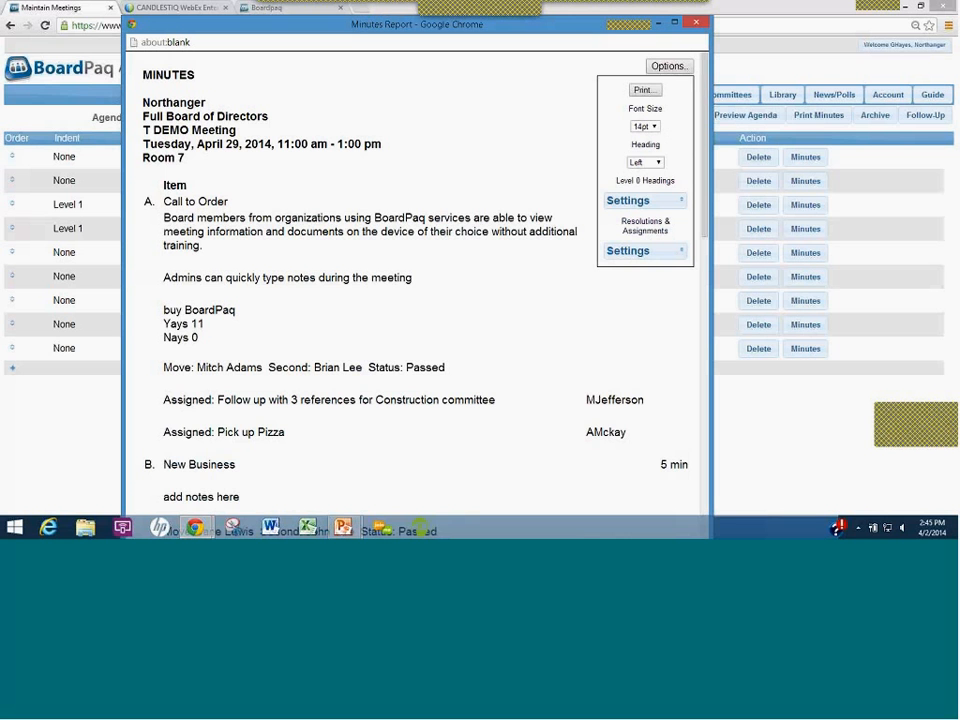
click(656, 163)
click(660, 163)
click(667, 201)
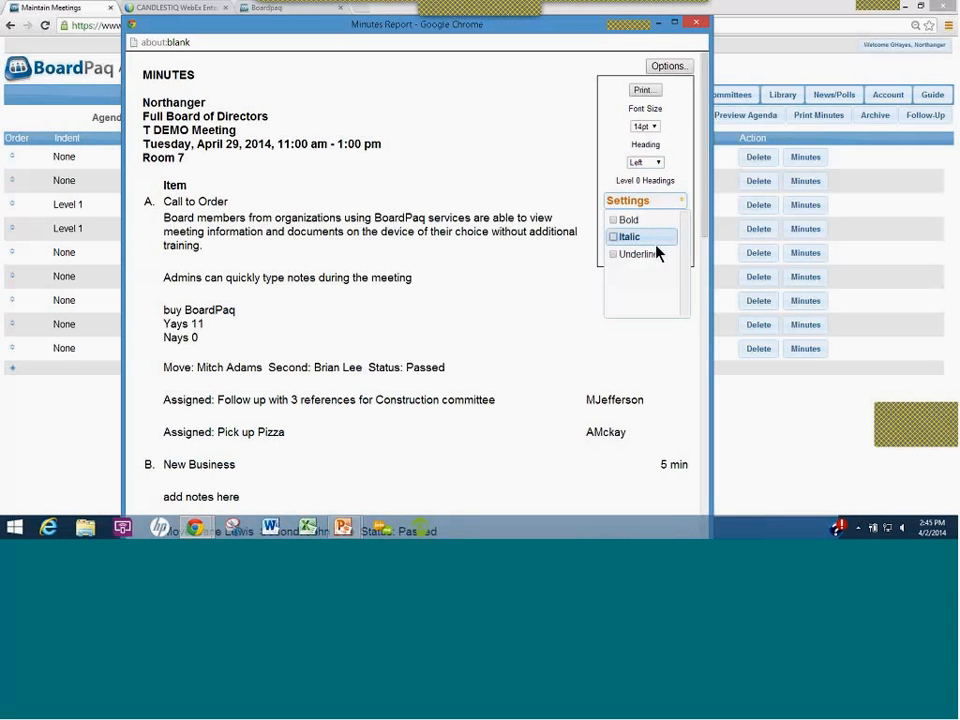
click(678, 204)
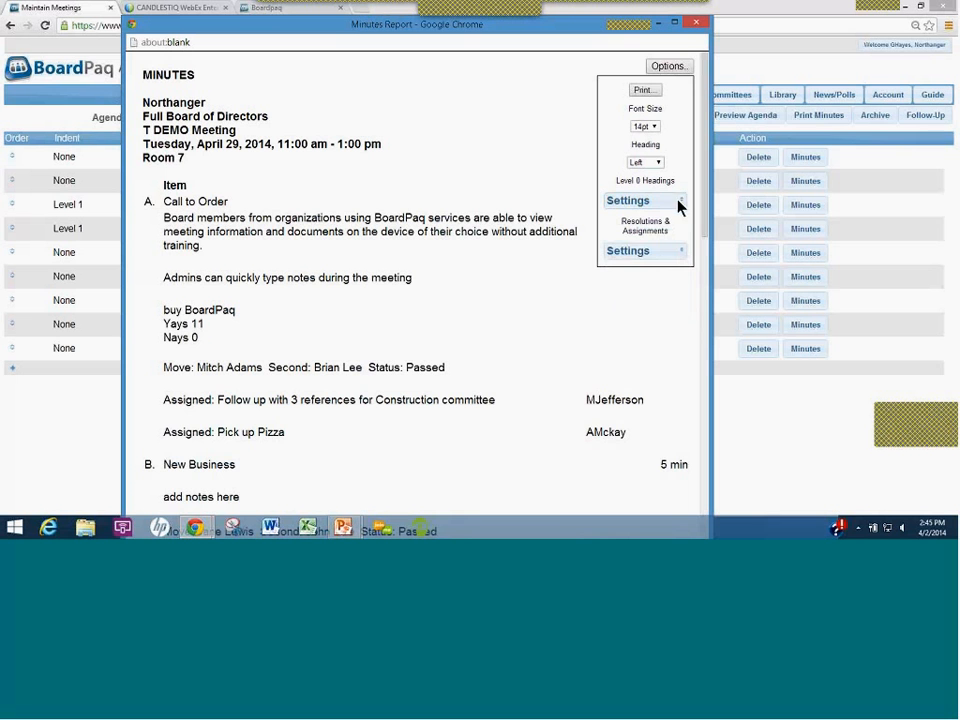
click(669, 254)
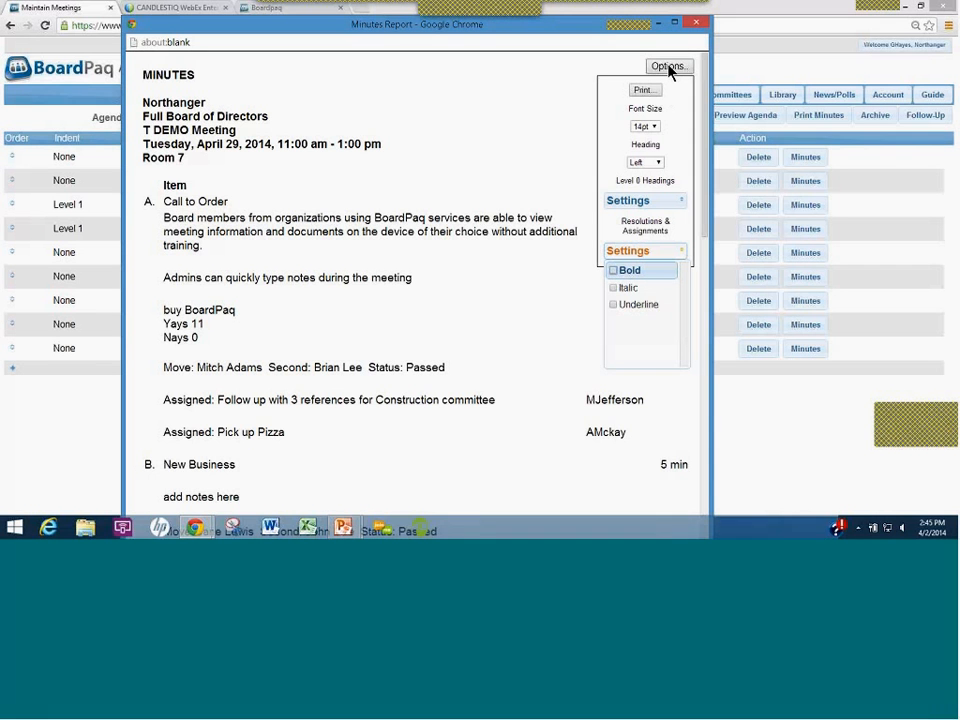
click(696, 22)
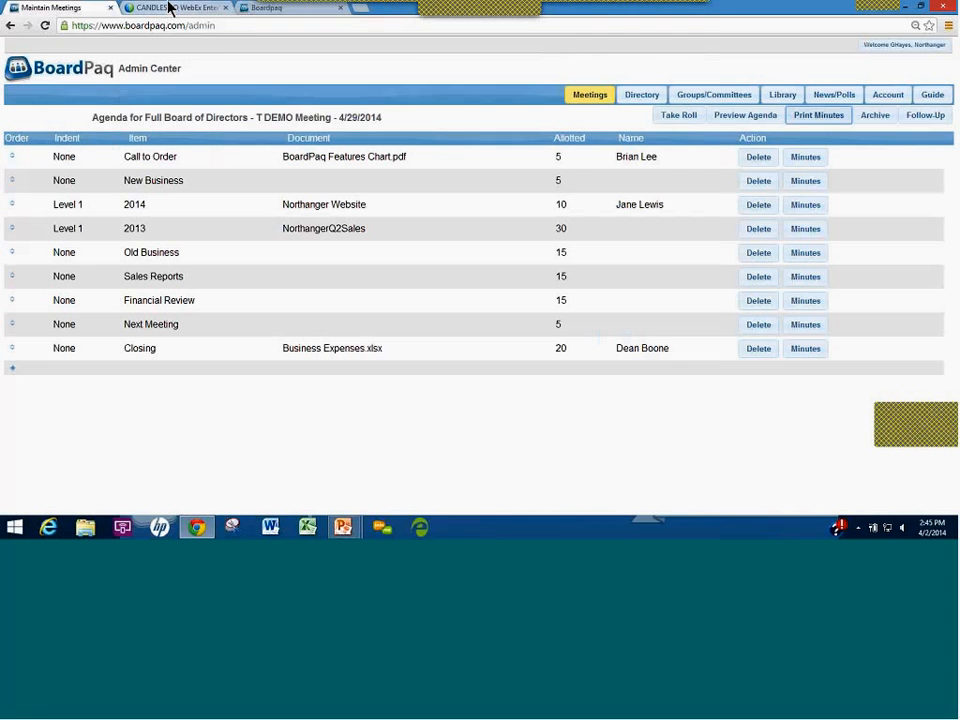
Switch to the Advanced Admin Training slide show in PowerPoint to present its slides.
key(alt+Tab)
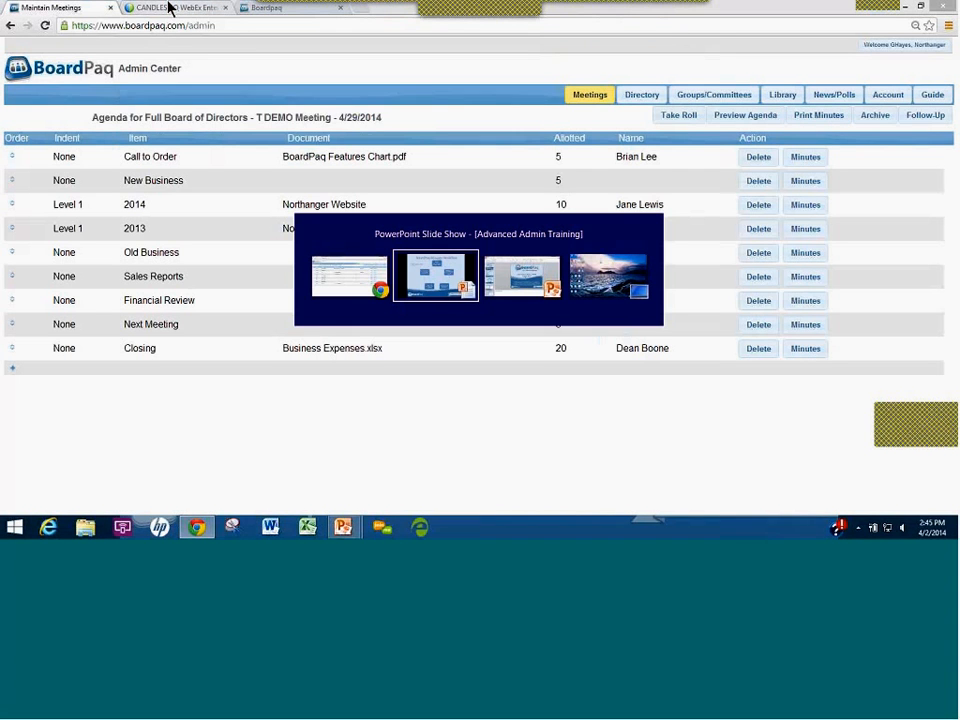
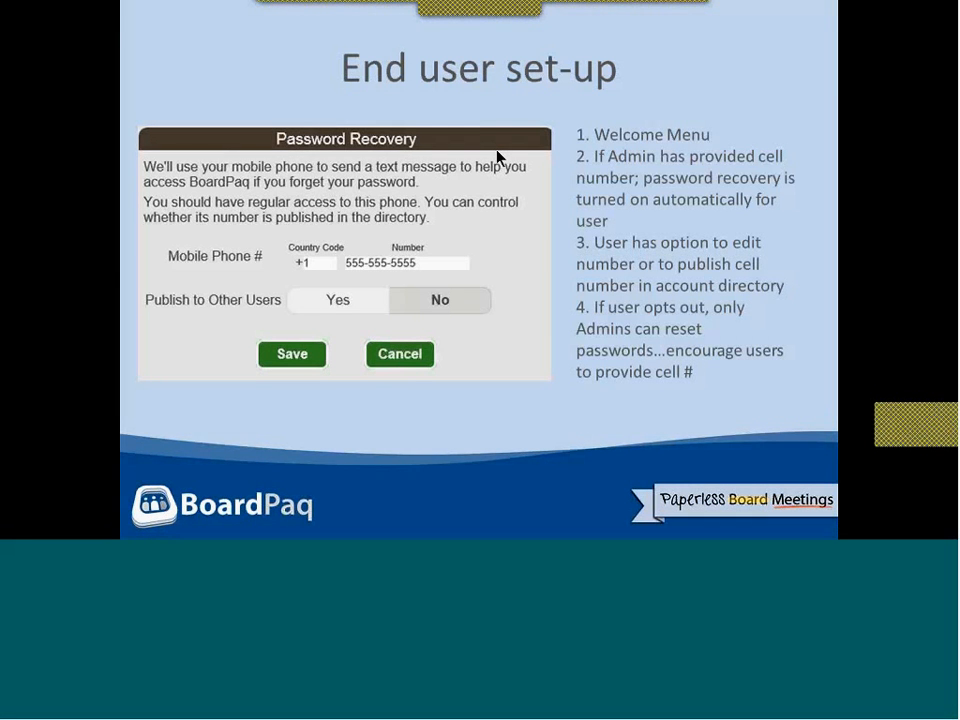
Return to the Admin Center in Chrome, review the directory's activity log of logins and meetings accessed, and close the log.
key(alt+Tab)
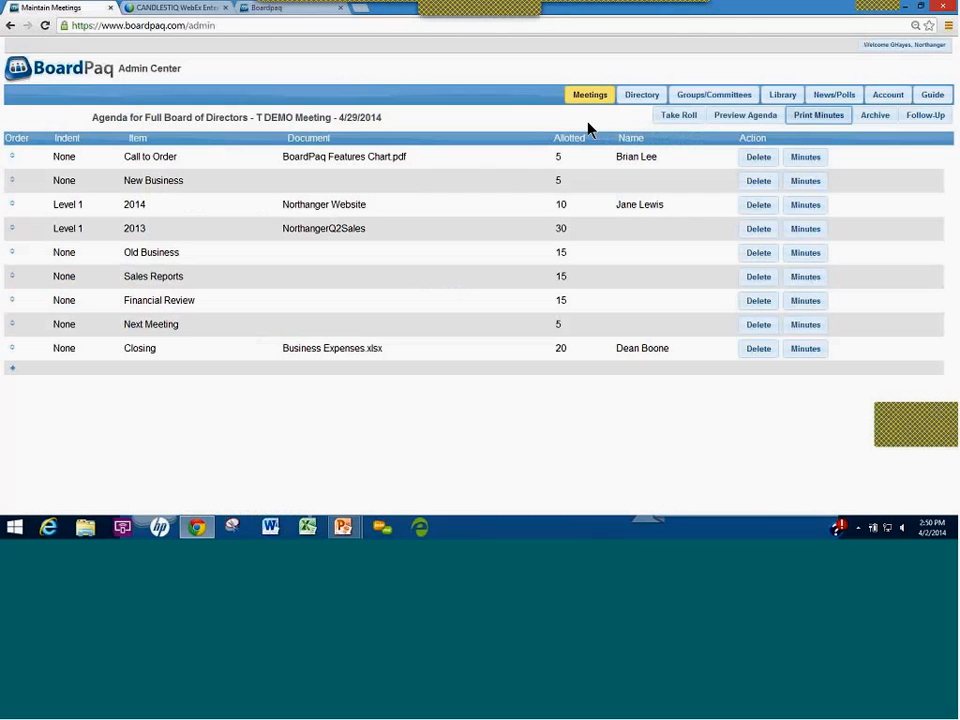
click(636, 98)
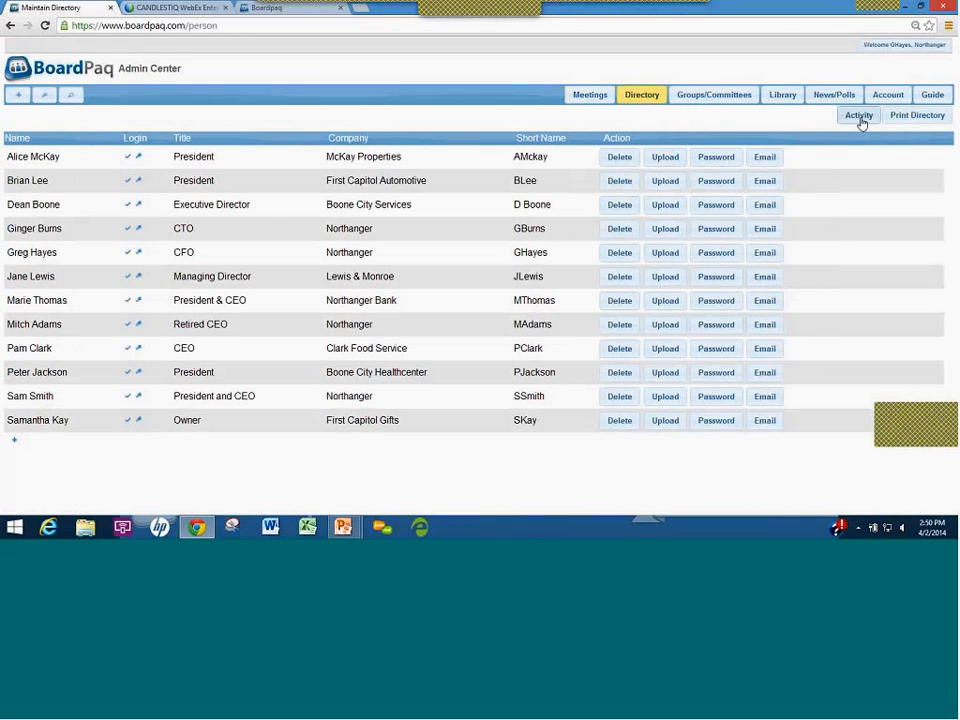
click(859, 118)
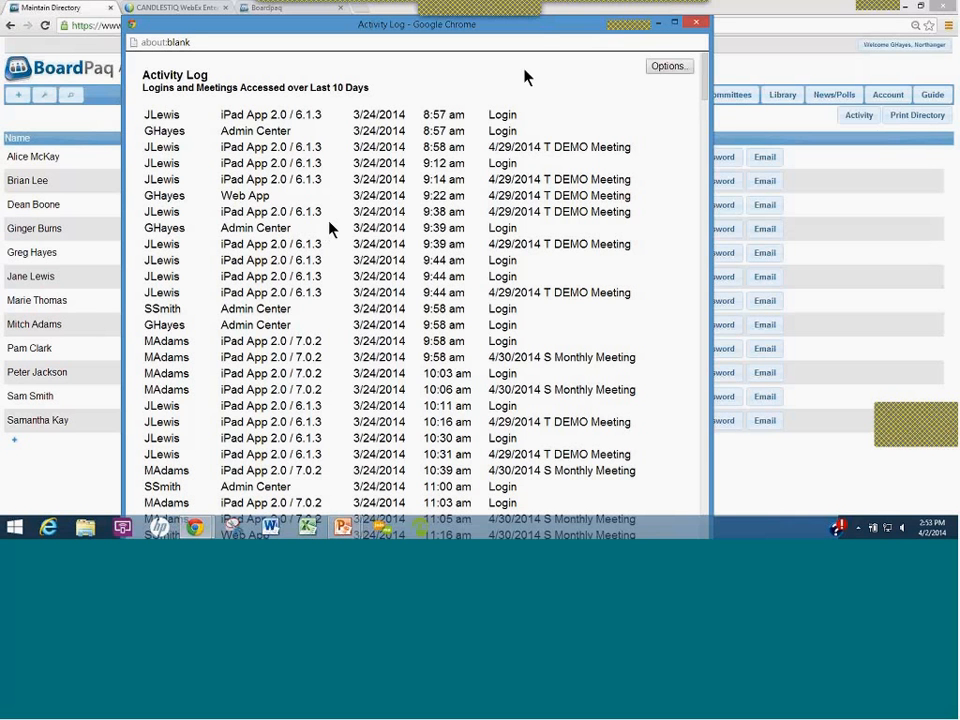
click(700, 10)
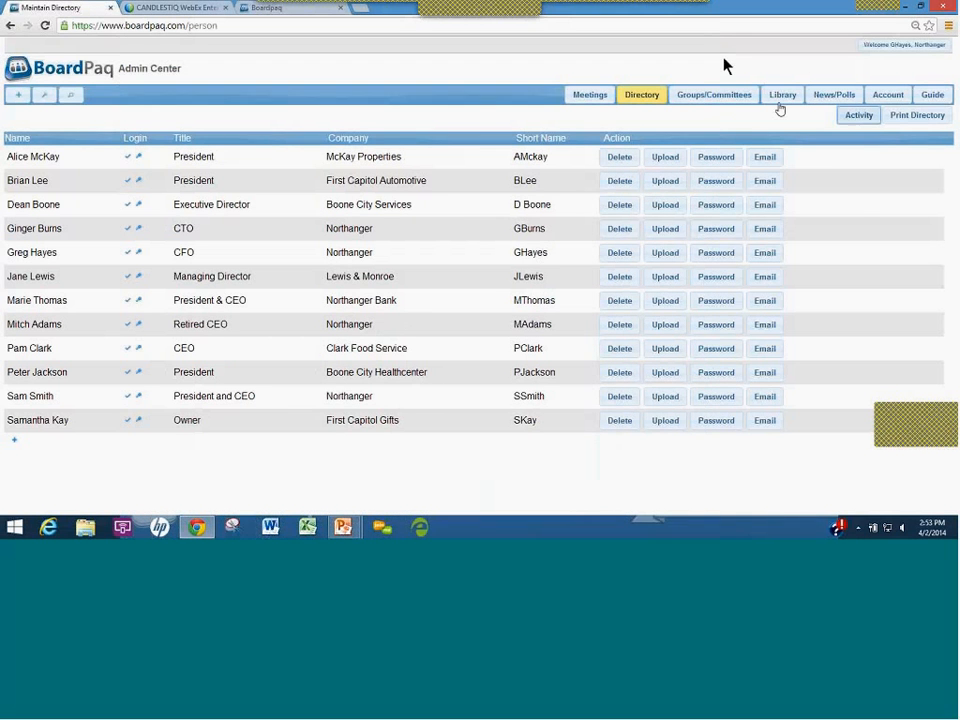
Open the Guide's Admin Center training videos, play the Creating Polls video, and close the video window.
click(931, 100)
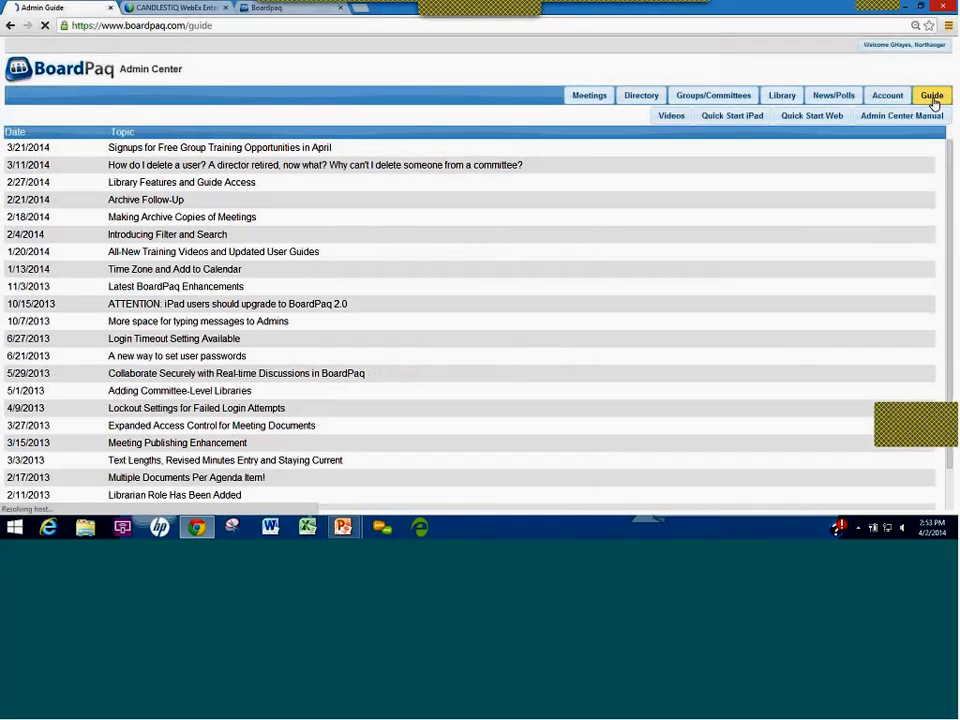
click(668, 120)
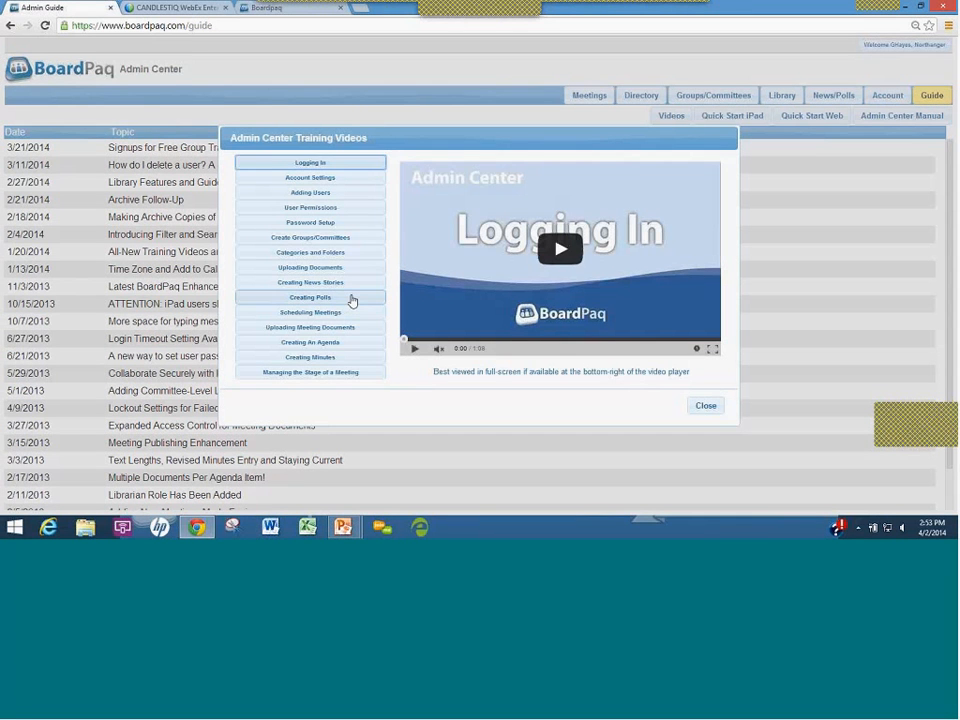
click(352, 299)
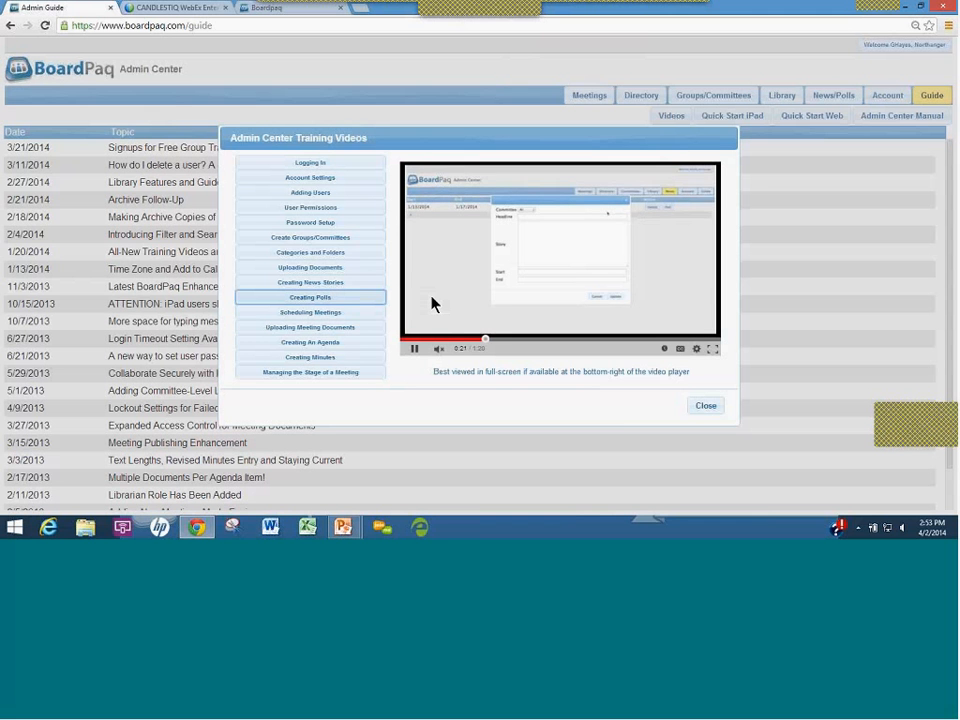
click(708, 408)
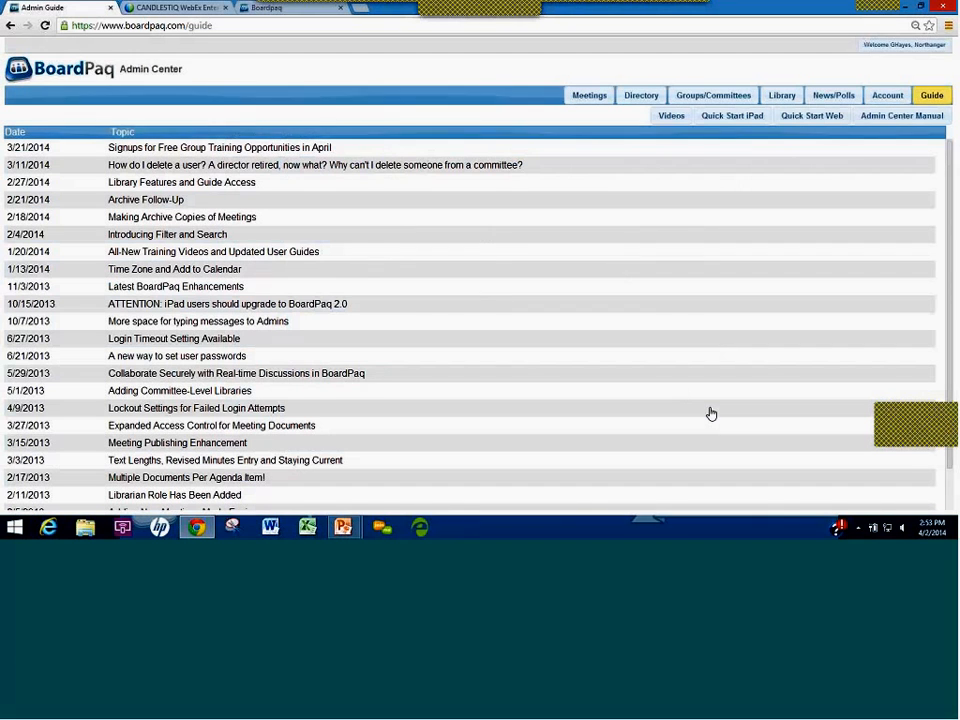
Switch to the Web App, review the account menu's video and account options, and return to the Admin Center.
click(892, 46)
click(896, 87)
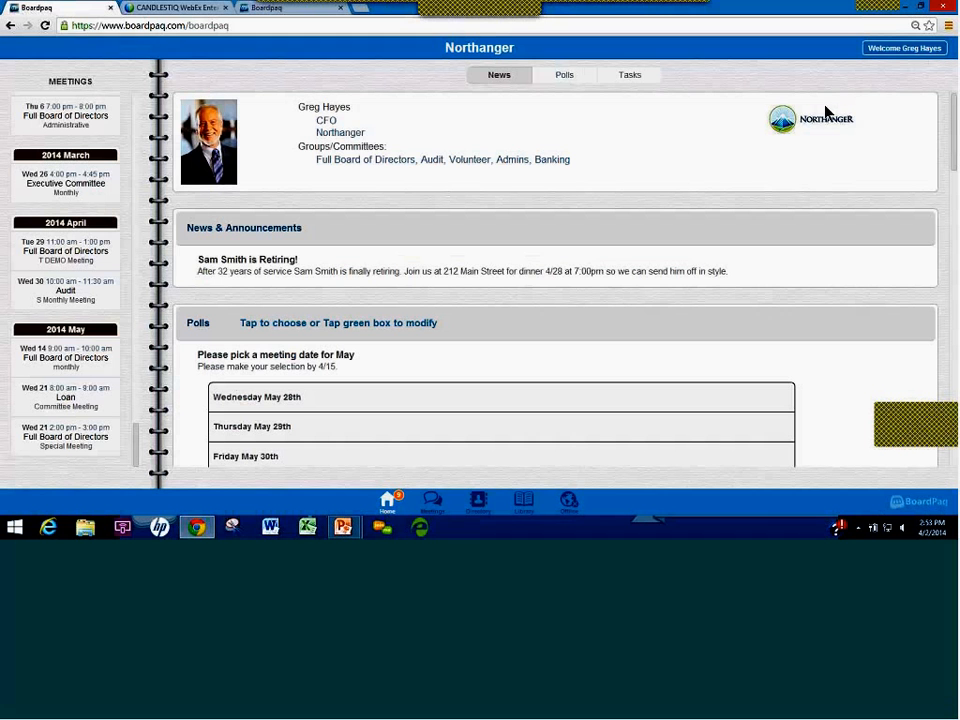
click(905, 52)
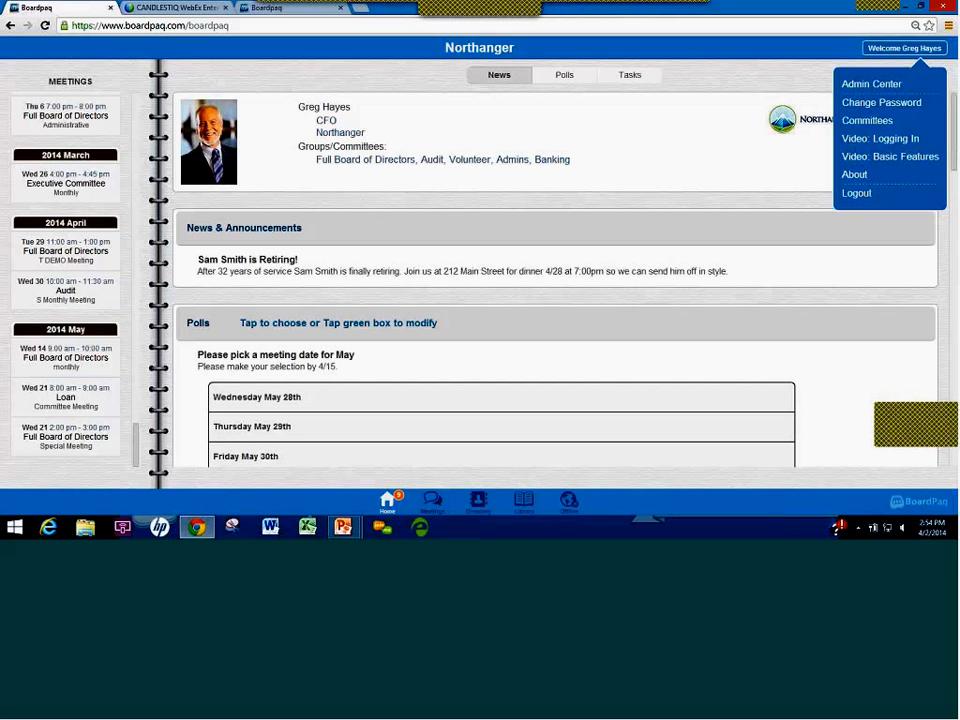
click(872, 86)
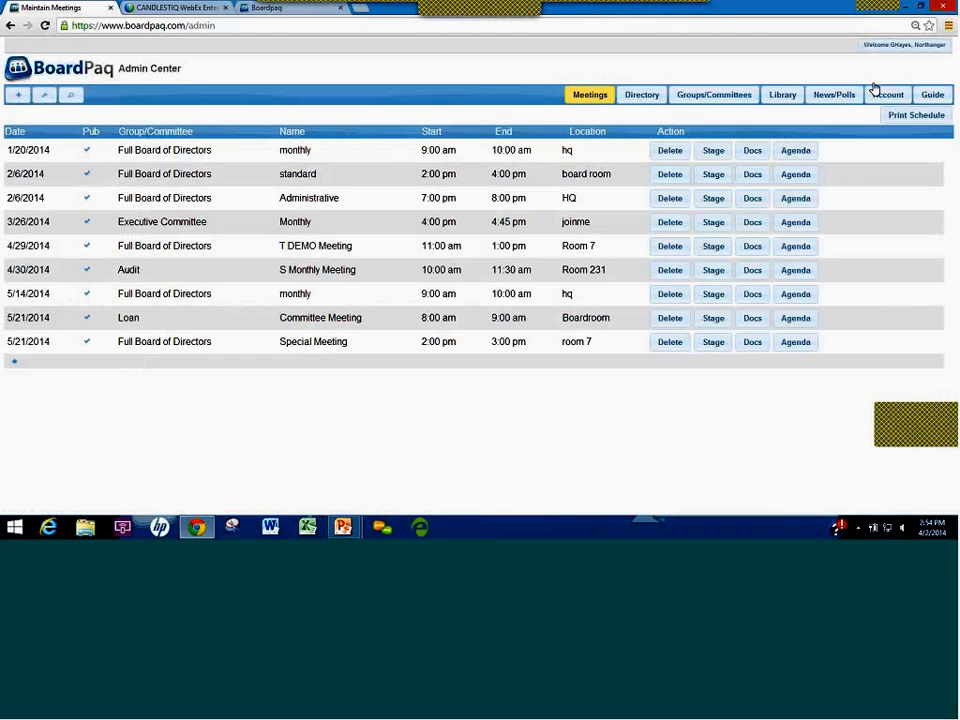
Read the Guide topic "Signups for Free Group Training Opportunities in April" and mark it as reviewed.
click(936, 96)
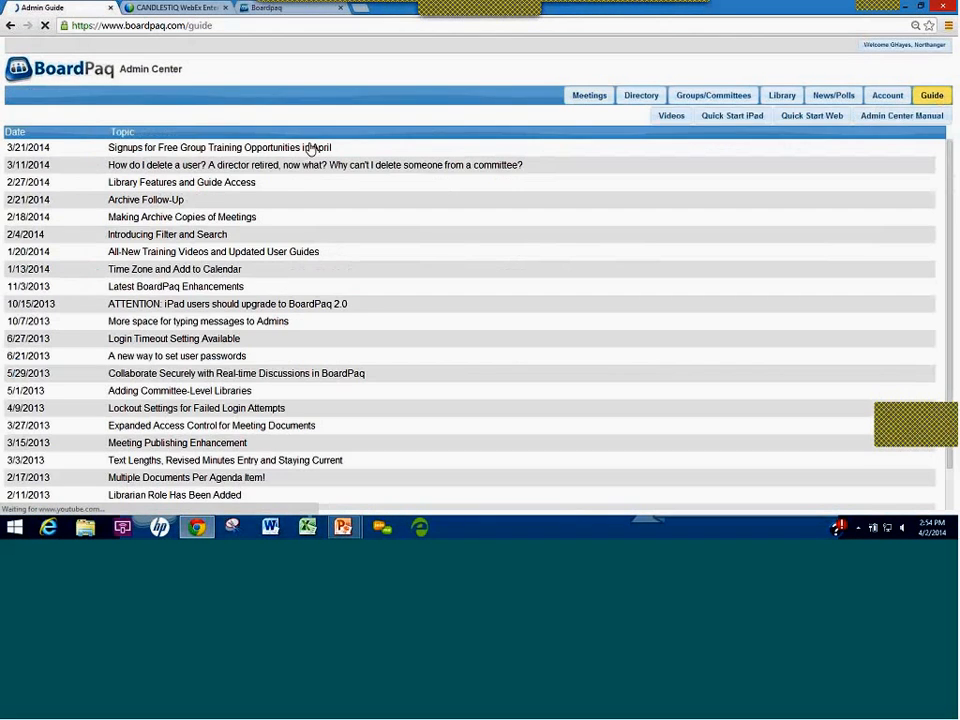
click(229, 152)
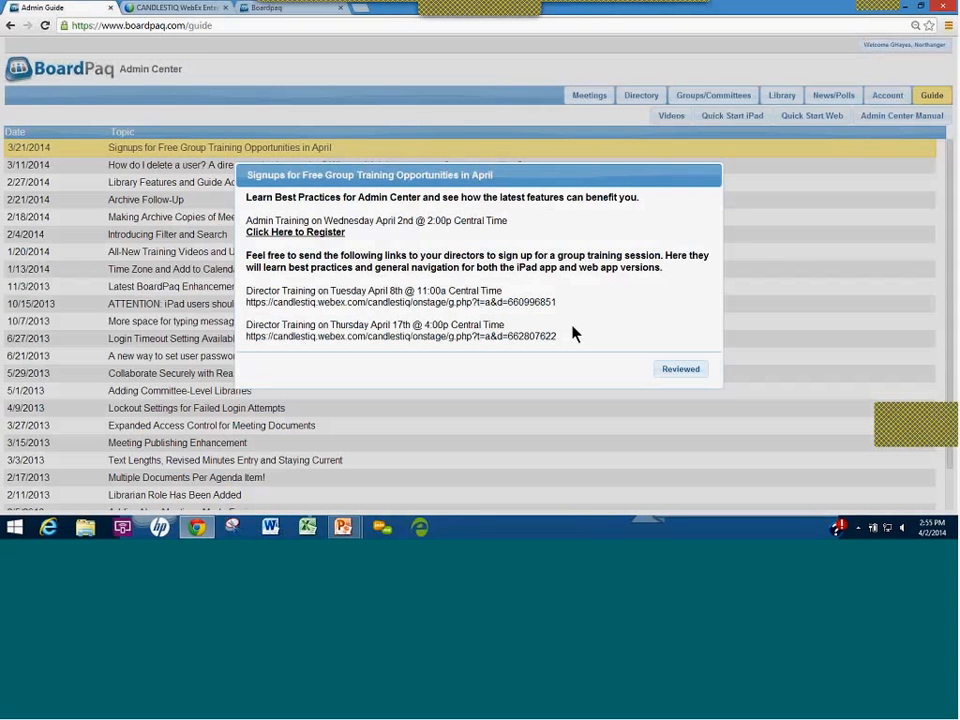
click(683, 370)
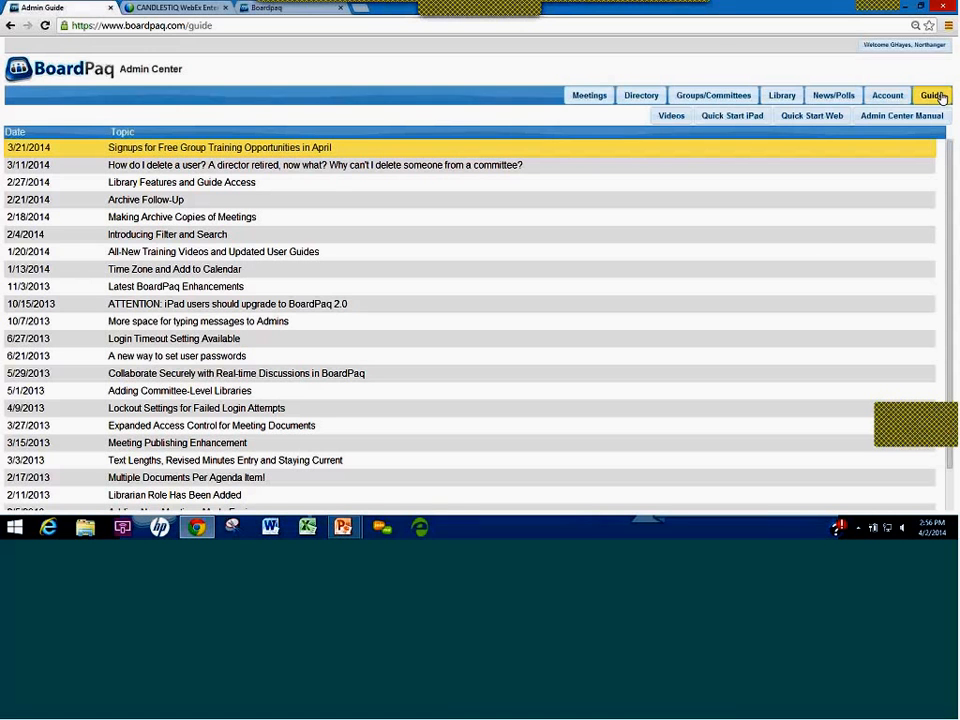
Review the meetings list's filter settings for published status, previous months, and group, leaving the filter without applying changes.
click(582, 99)
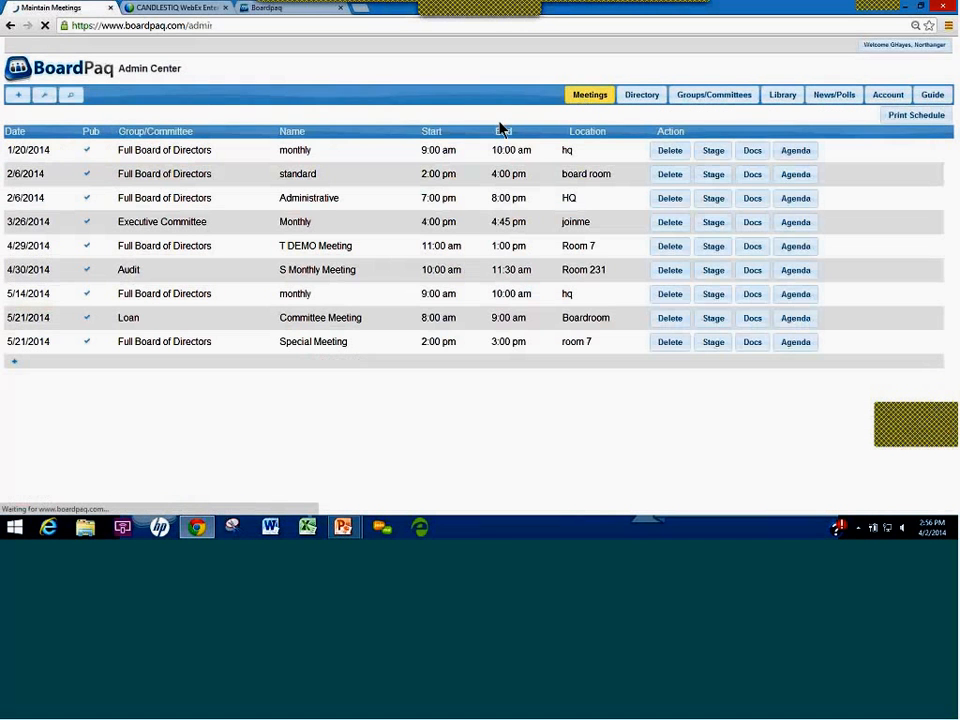
click(44, 99)
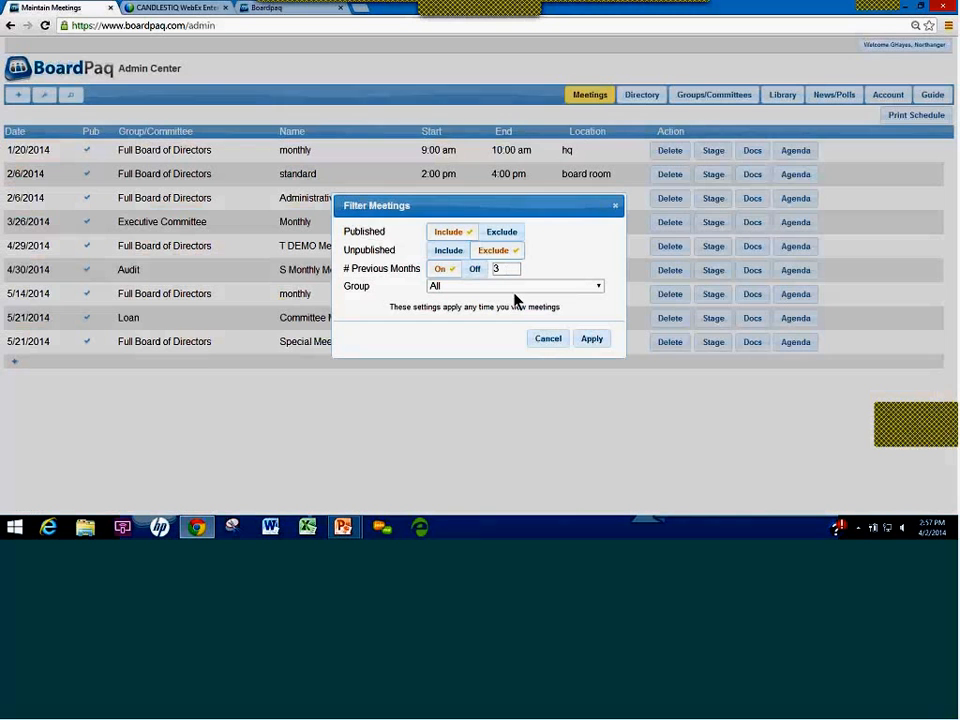
click(545, 339)
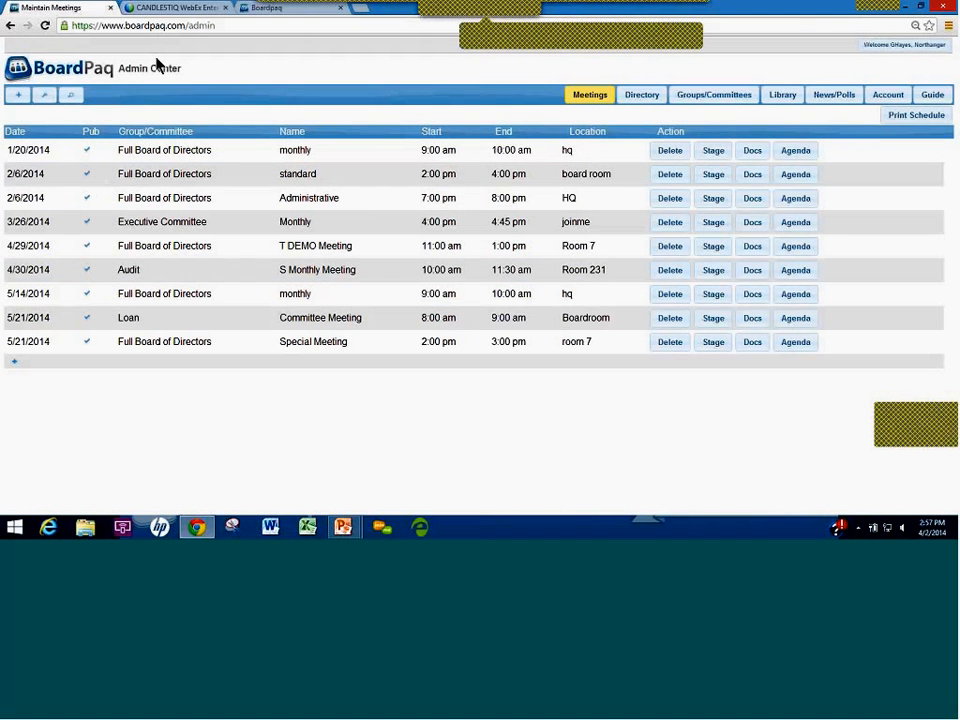
click(44, 92)
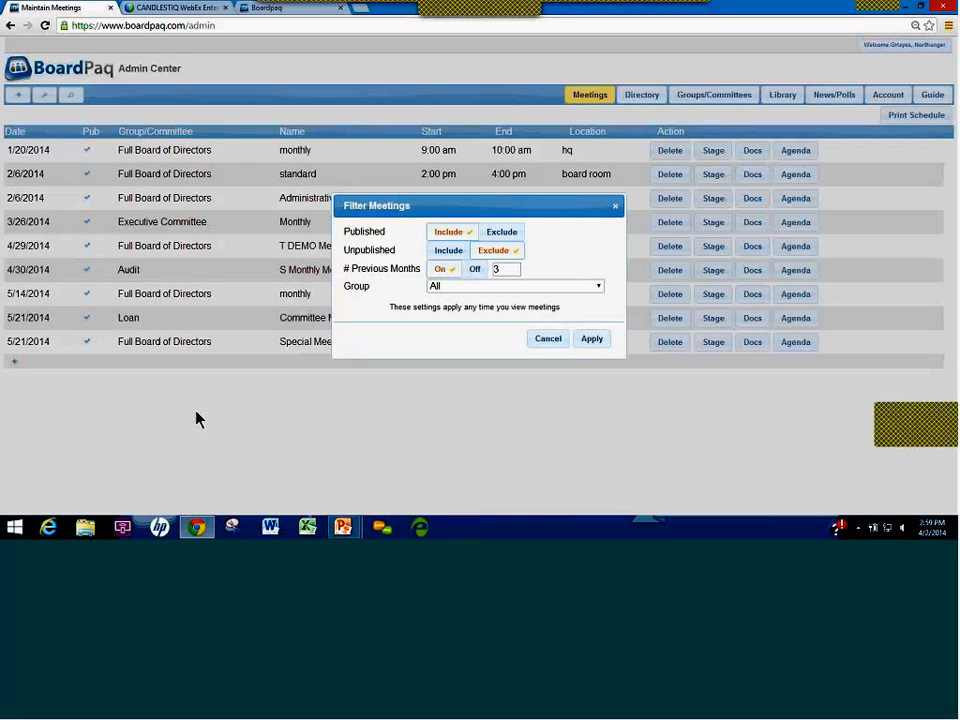
click(544, 339)
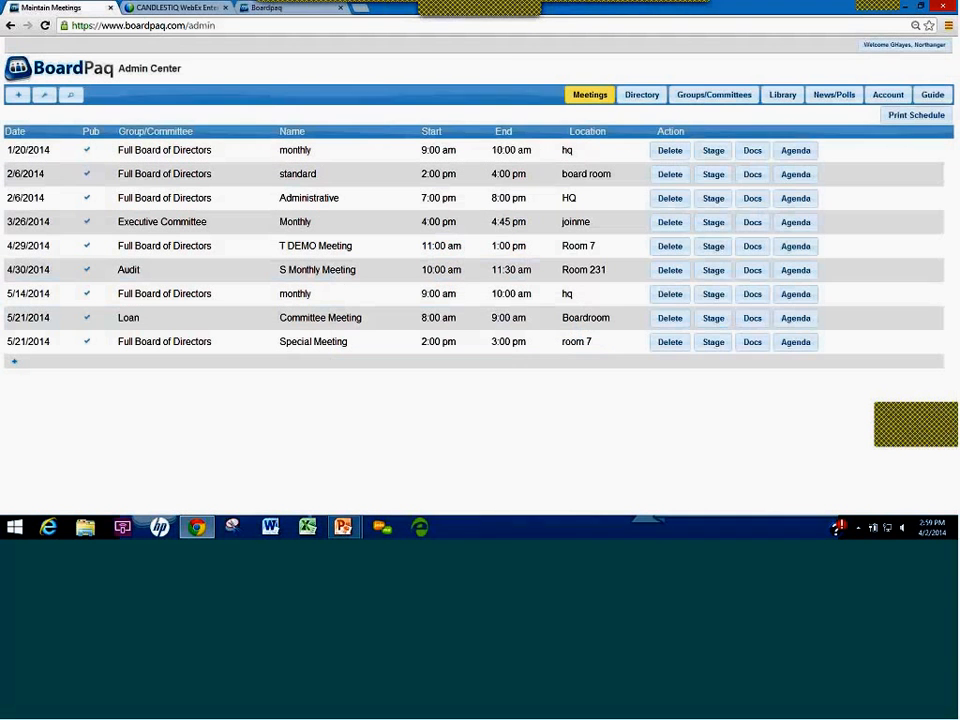
Reopen the Guide's April group training signups topic to show the admin and director training sessions.
click(931, 94)
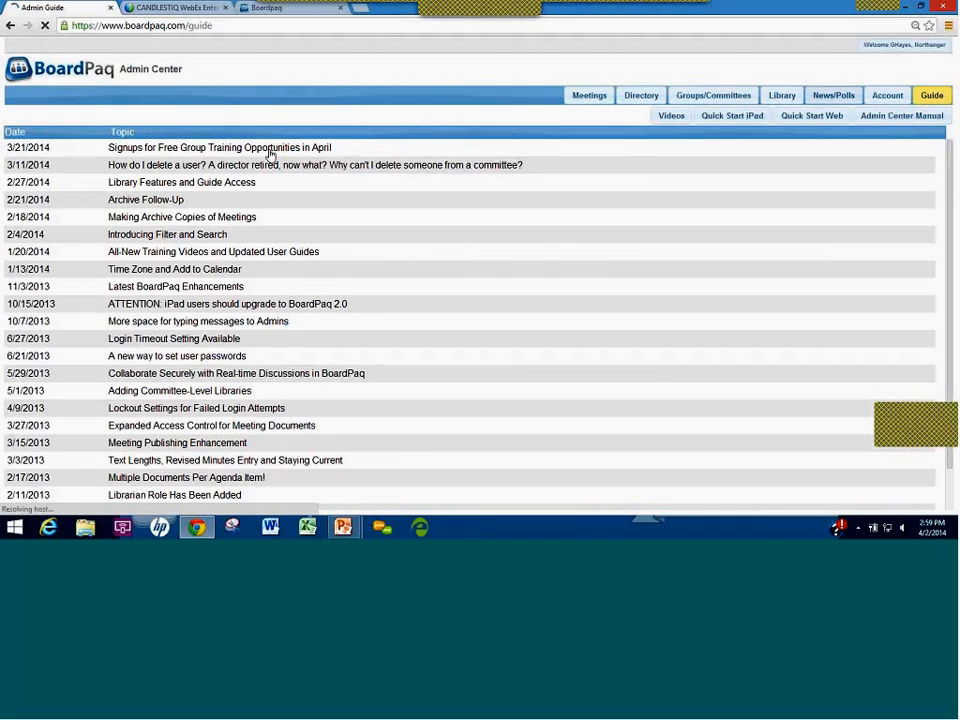
click(248, 153)
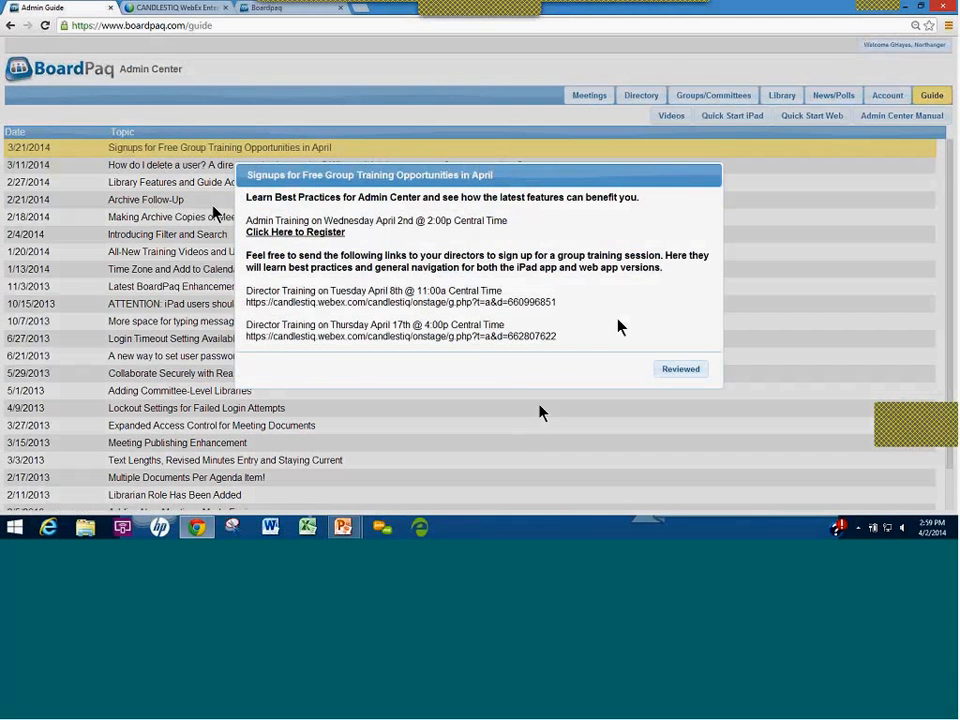